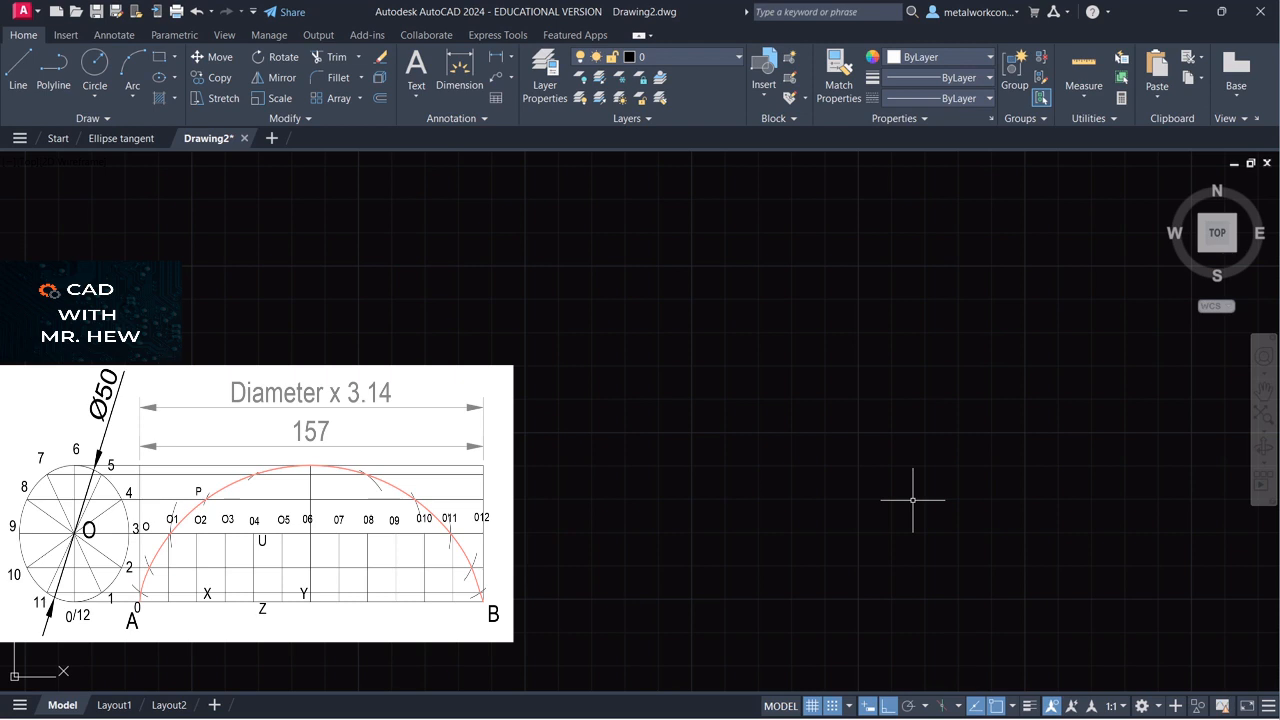
Step: Draw a horizontal base line 150 units long in the empty area beside the reference image
{"action": "left_click", "coordinate": [12, 73]}
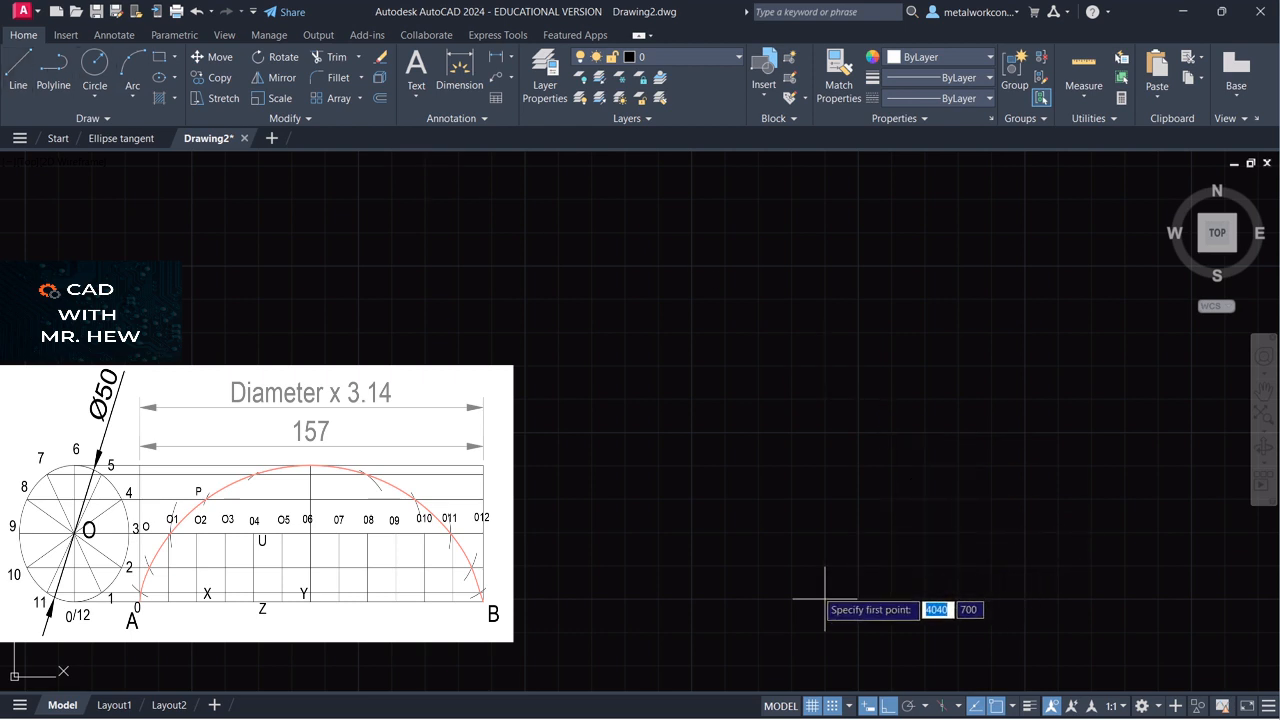
{"action": "left_click", "coordinate": [758, 600]}
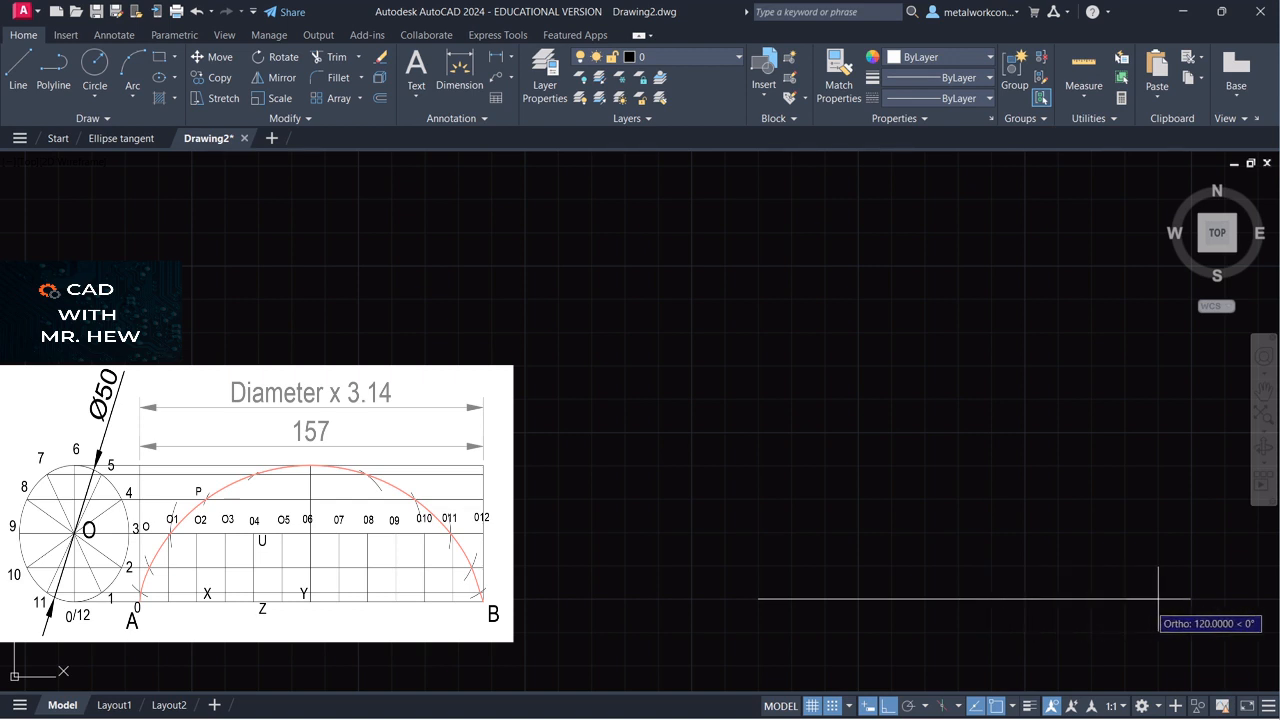
{"action": "type", "text": "150"}
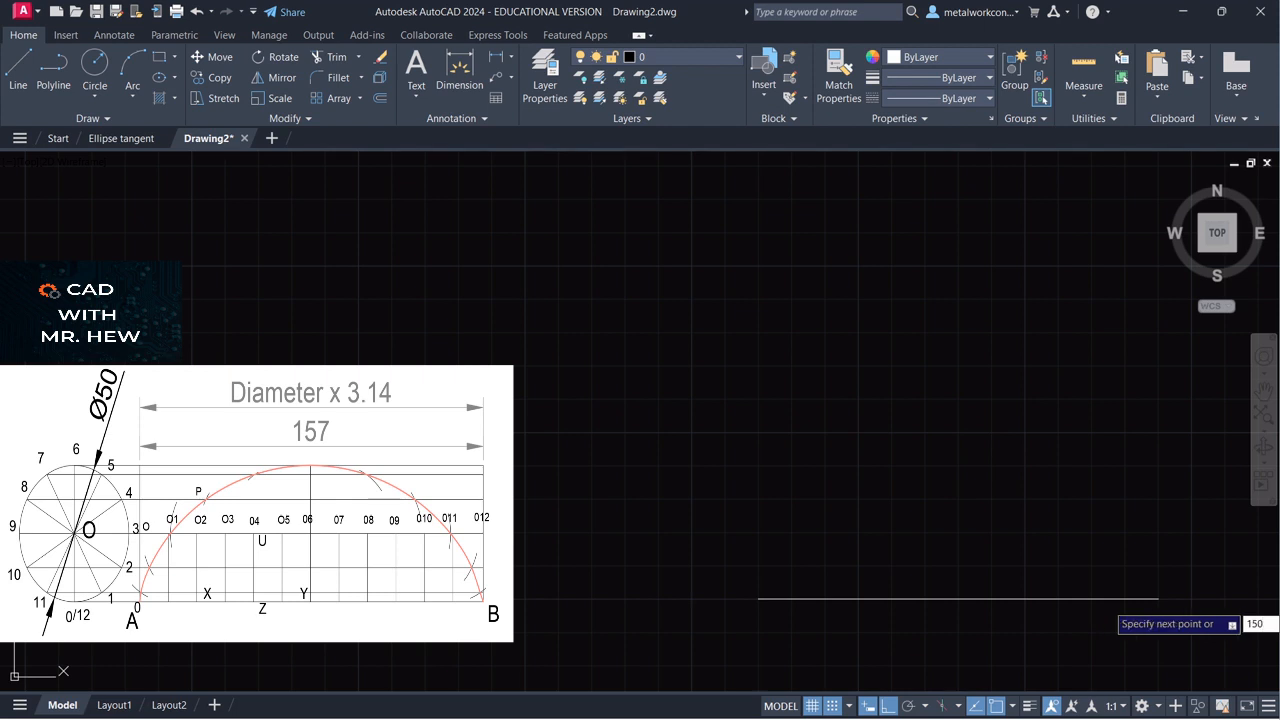
{"action": "key", "text": "Return"}
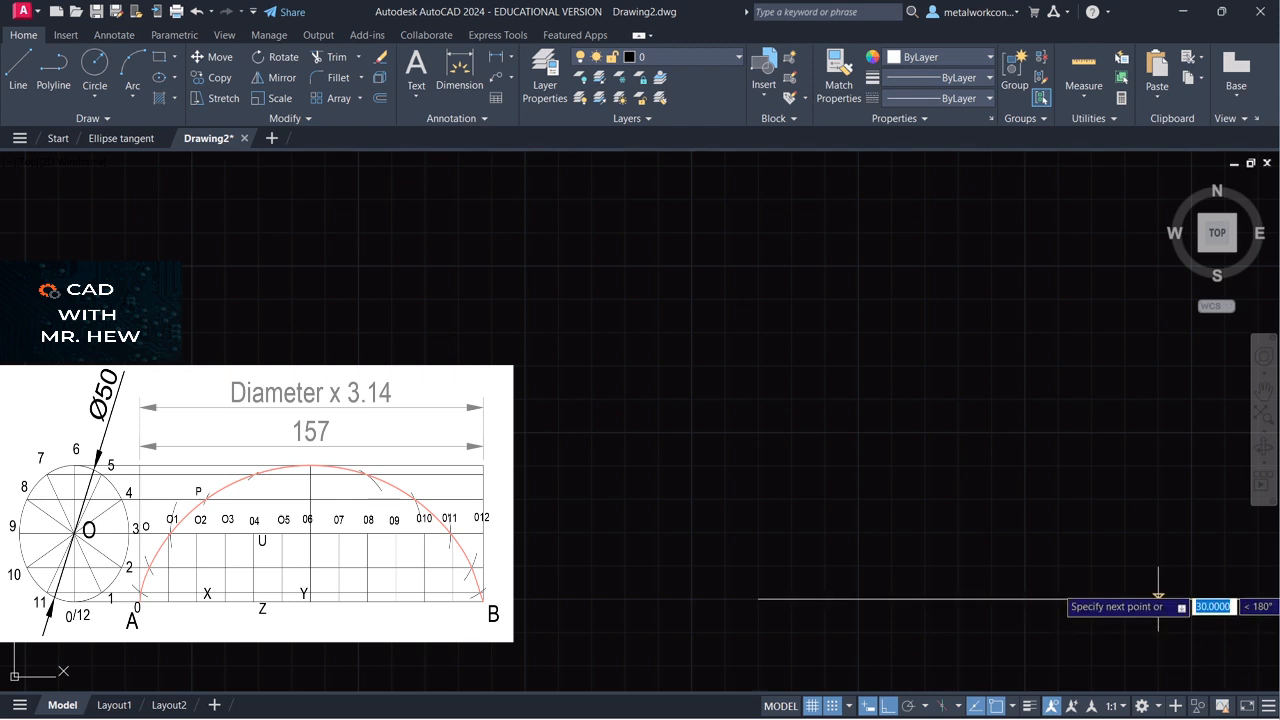
{"action": "key", "text": "Return"}
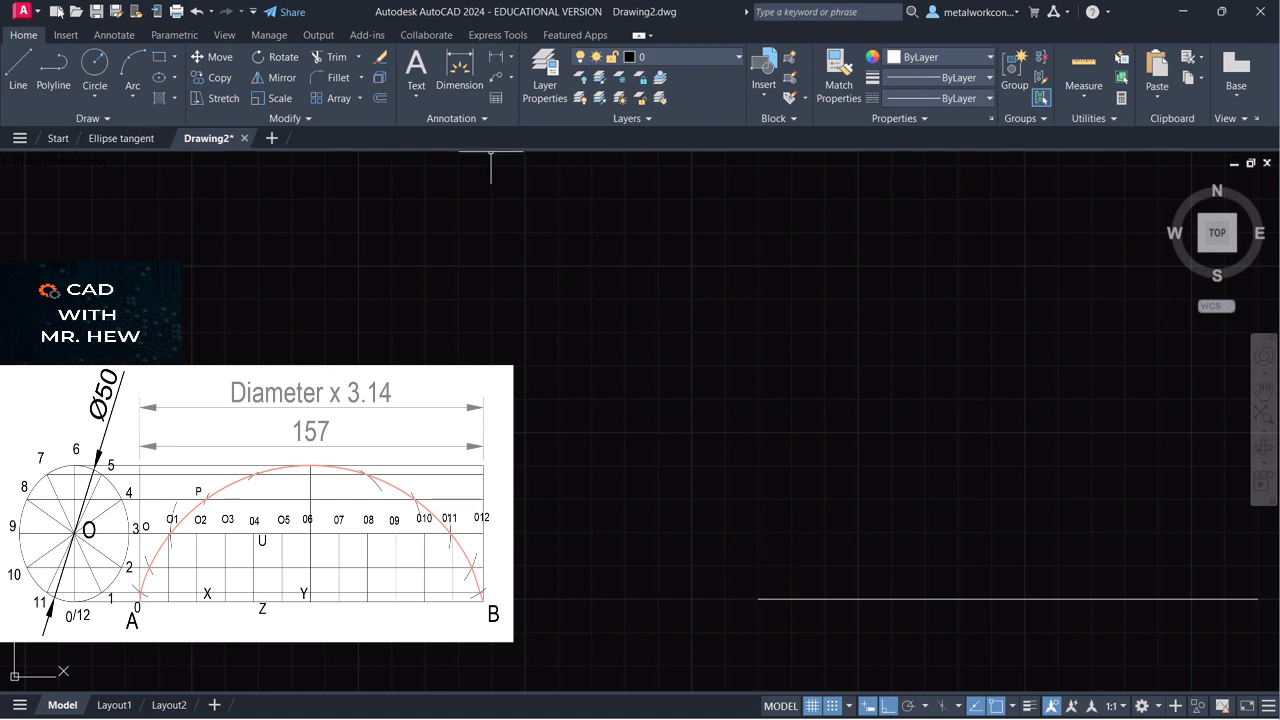
Step: Draw a vertical line 25 units upward from the base line's left end
{"action": "left_click", "coordinate": [27, 65]}
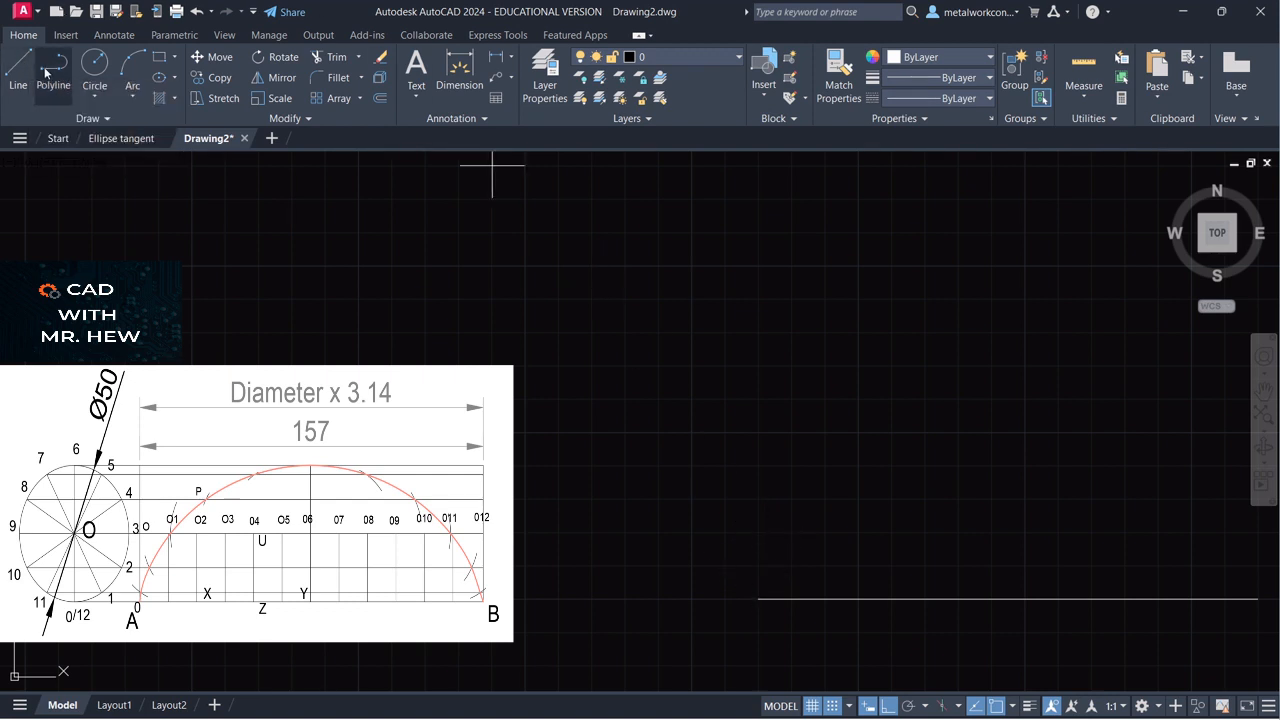
{"action": "left_click", "coordinate": [758, 600]}
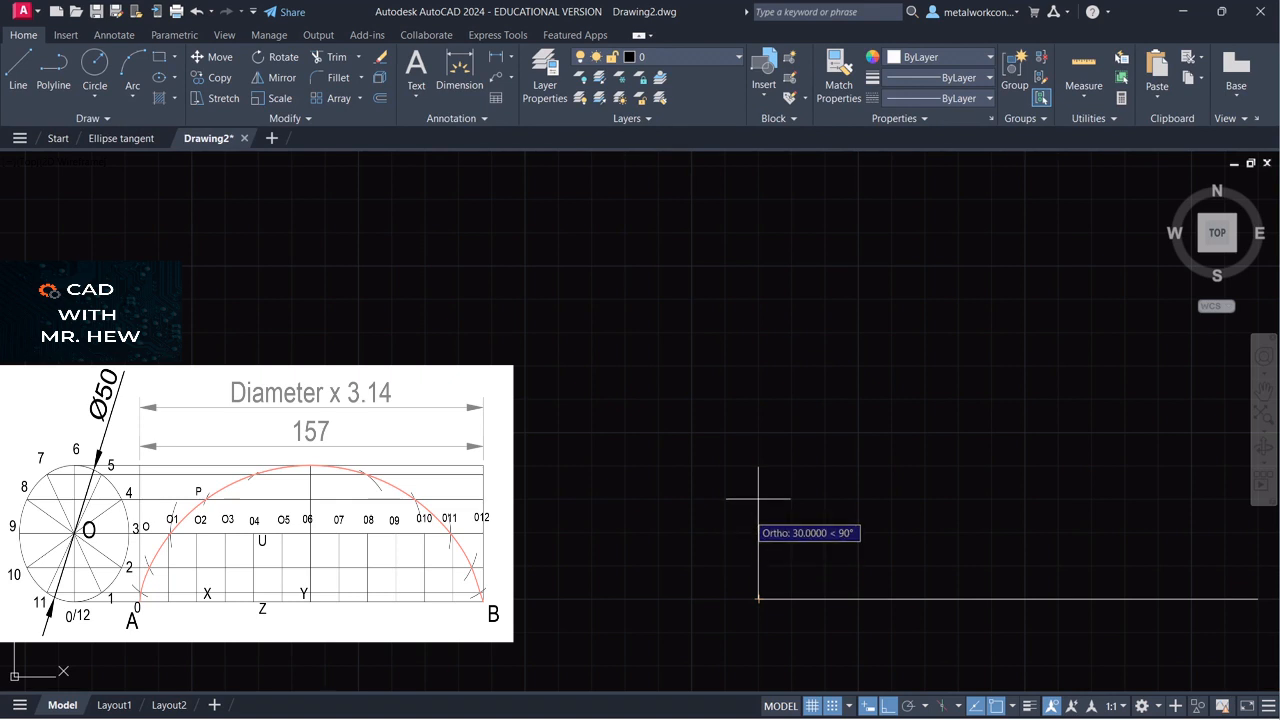
{"action": "type", "text": "2"}
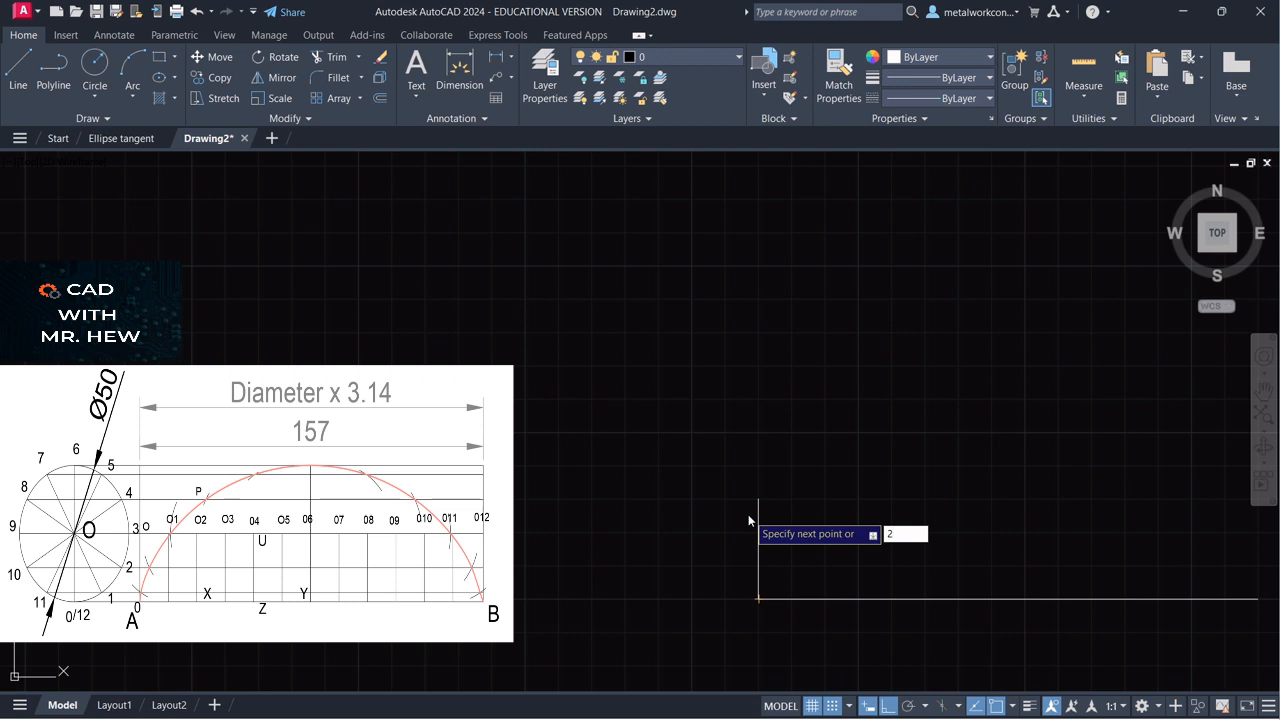
{"action": "type", "text": "5"}
{"action": "key", "text": "Return"}
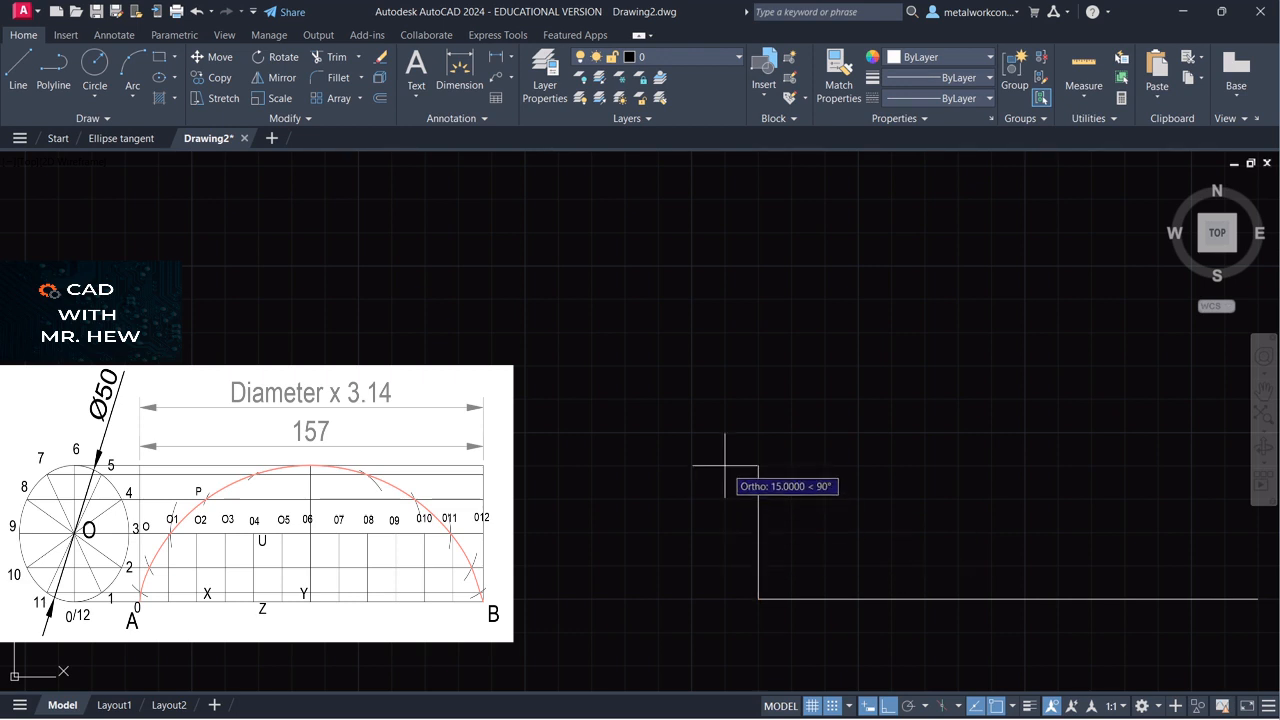
{"action": "key", "text": "Escape"}
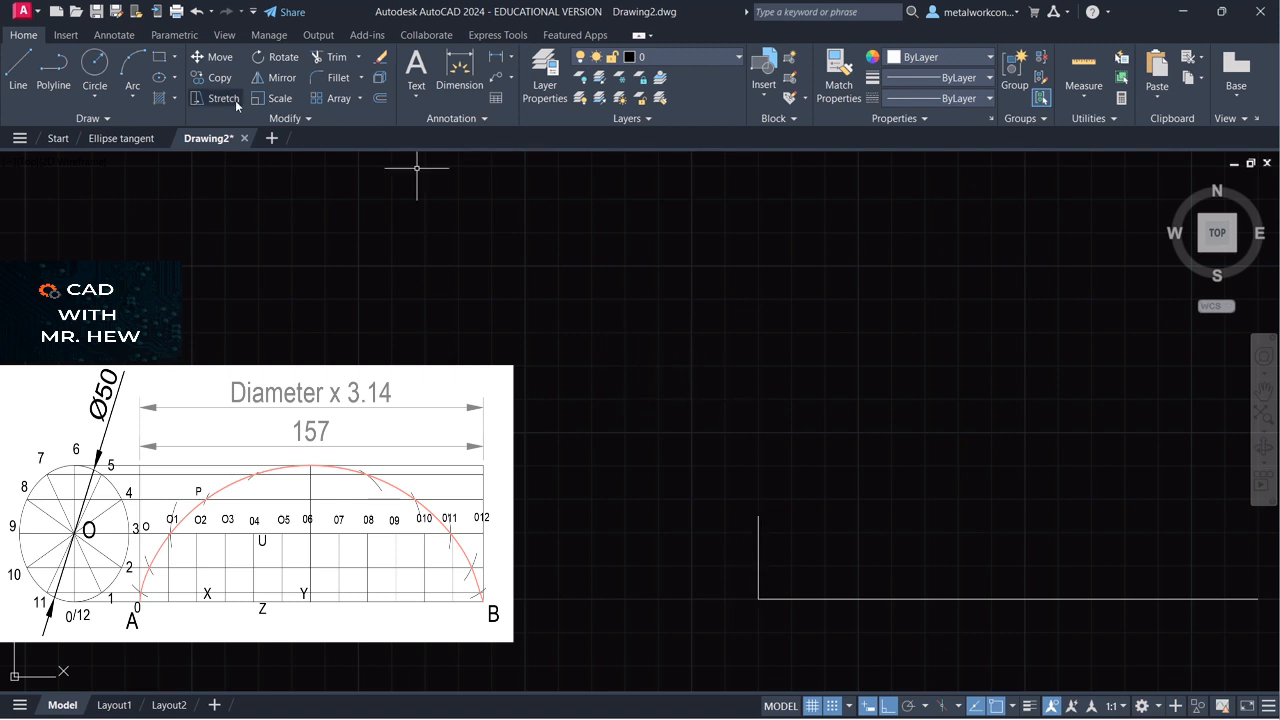
Step: Draw a circle centred on the vertical line's upper end and passing through the base line's left end
{"action": "left_click", "coordinate": [97, 64]}
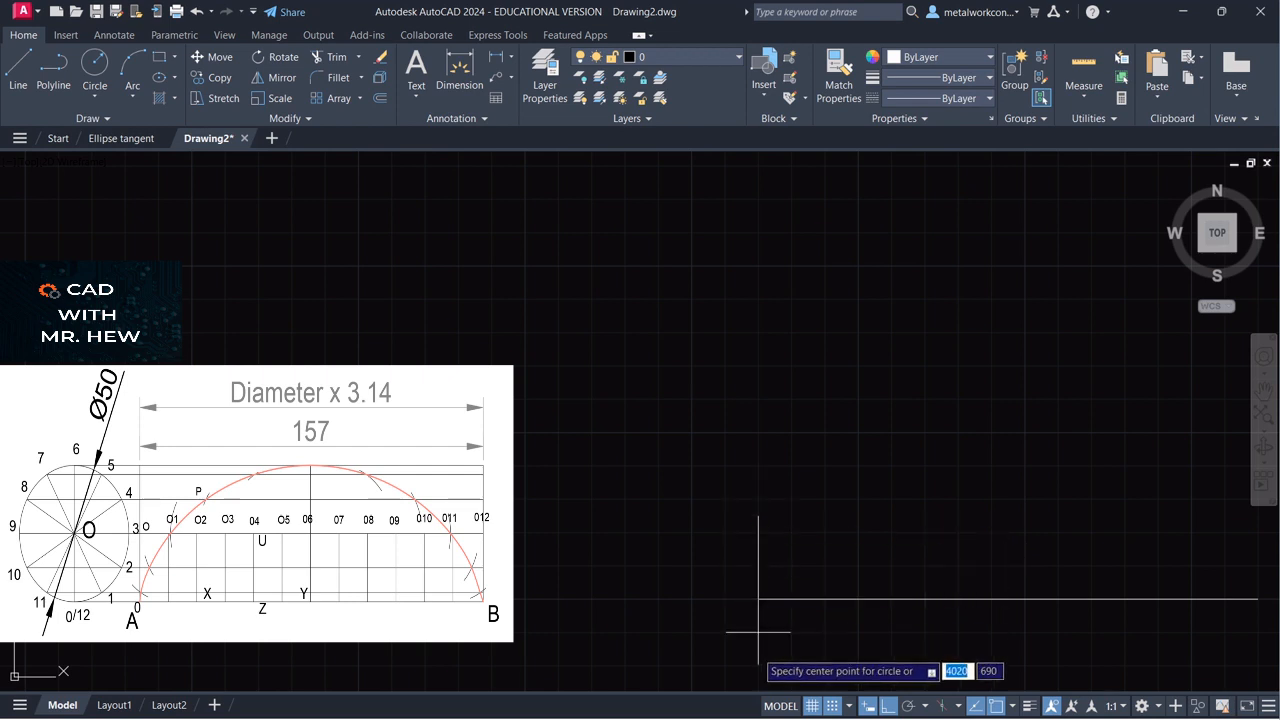
{"action": "left_click", "coordinate": [758, 517]}
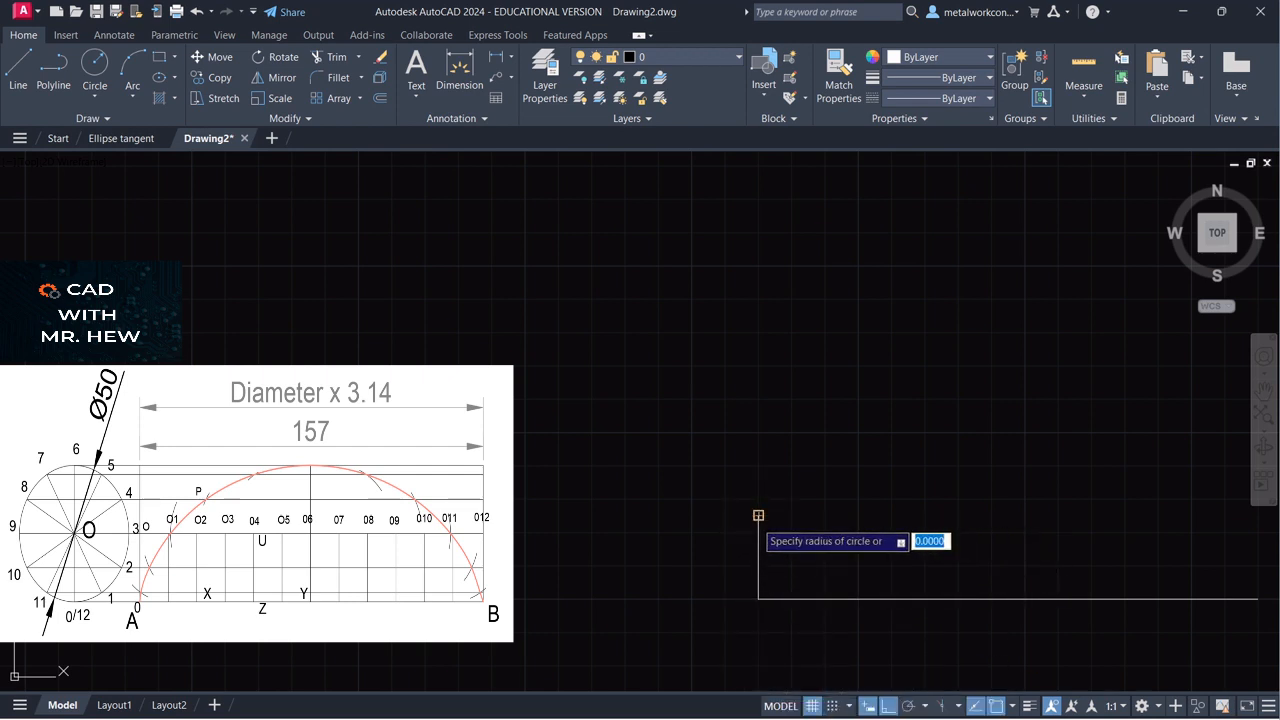
{"action": "left_click", "coordinate": [758, 600]}
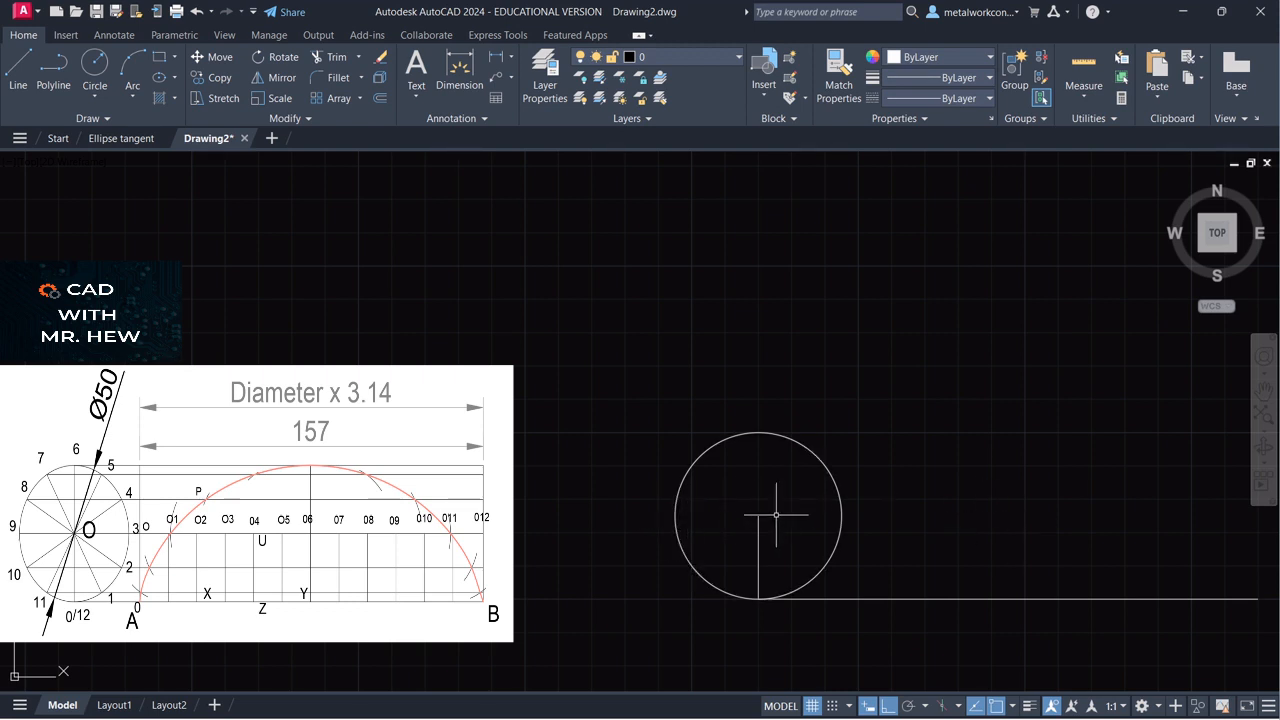
Step: Label the circle's centre with the single-line text "O", placed just to the right of the centre point
{"action": "scroll", "coordinate": [771, 517], "scroll_direction": "up", "scroll_amount": 2}
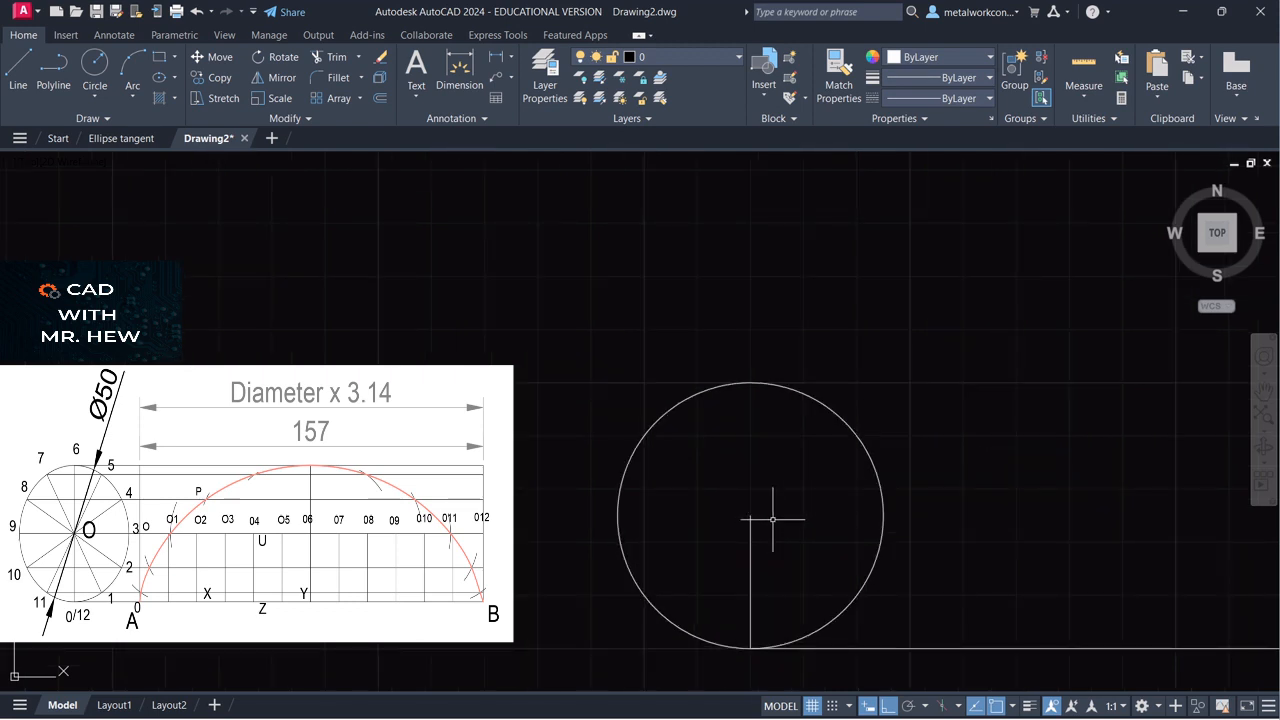
{"action": "scroll", "coordinate": [1224, 444], "scroll_direction": "down", "scroll_amount": 2}
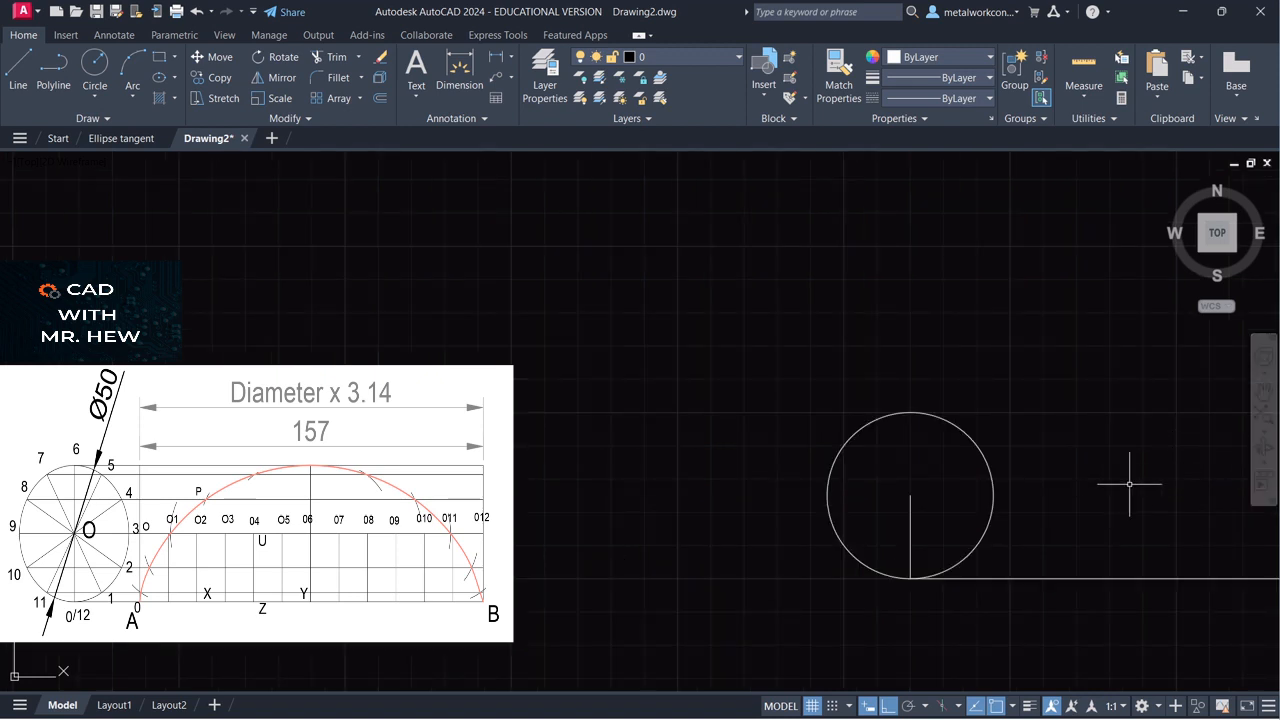
{"action": "left_click", "coordinate": [1263, 393]}
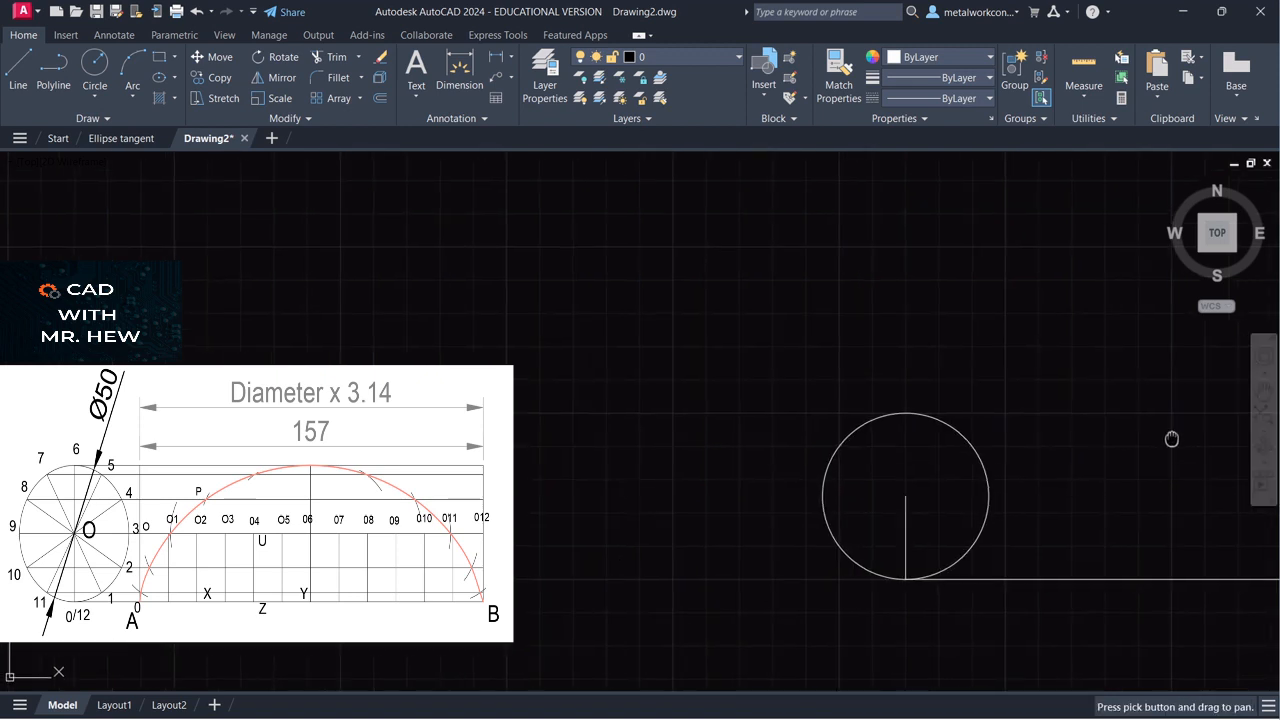
{"action": "left_click_drag", "start_coordinate": [1171, 437], "coordinate": [1005, 447]}
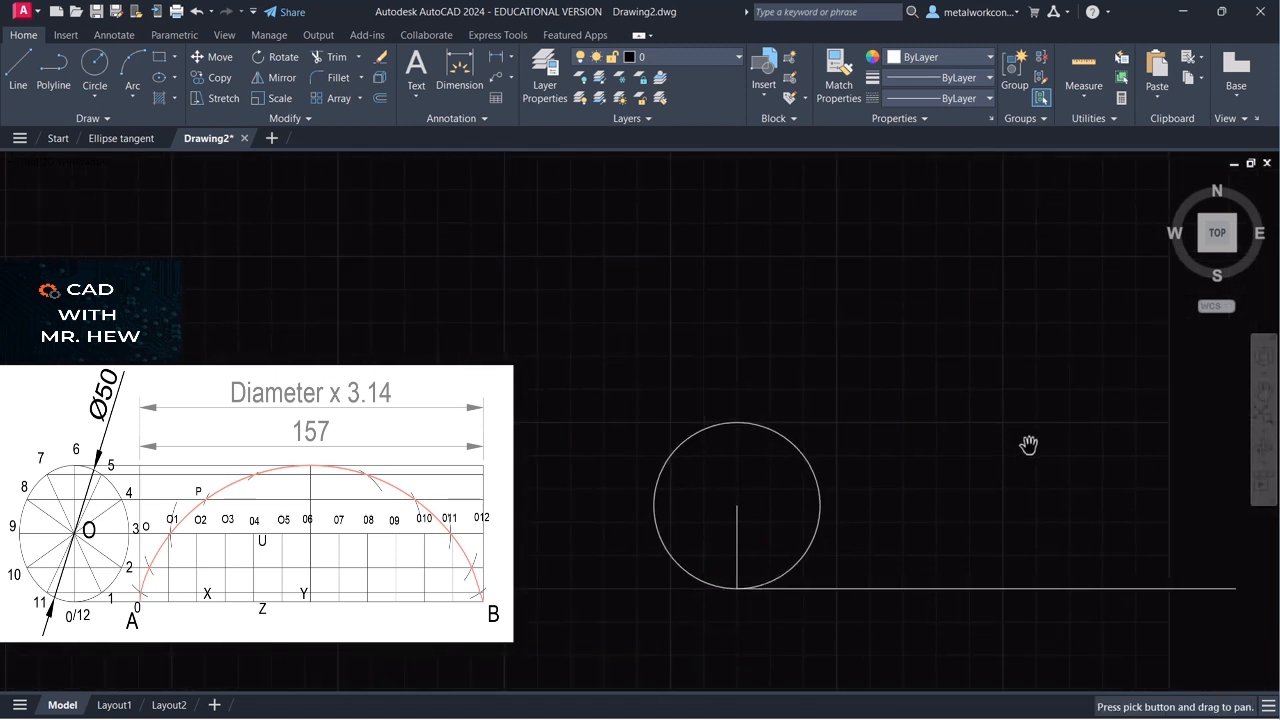
{"action": "key", "text": "Escape"}
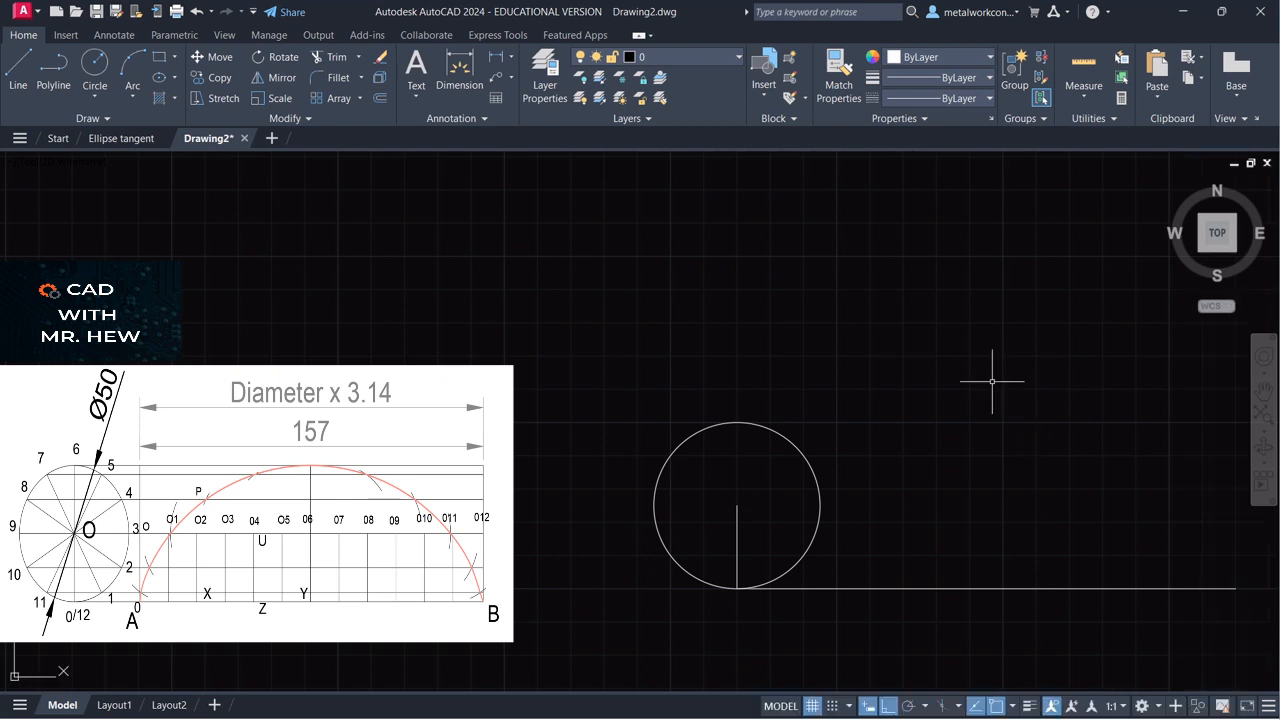
{"action": "left_click", "coordinate": [417, 96]}
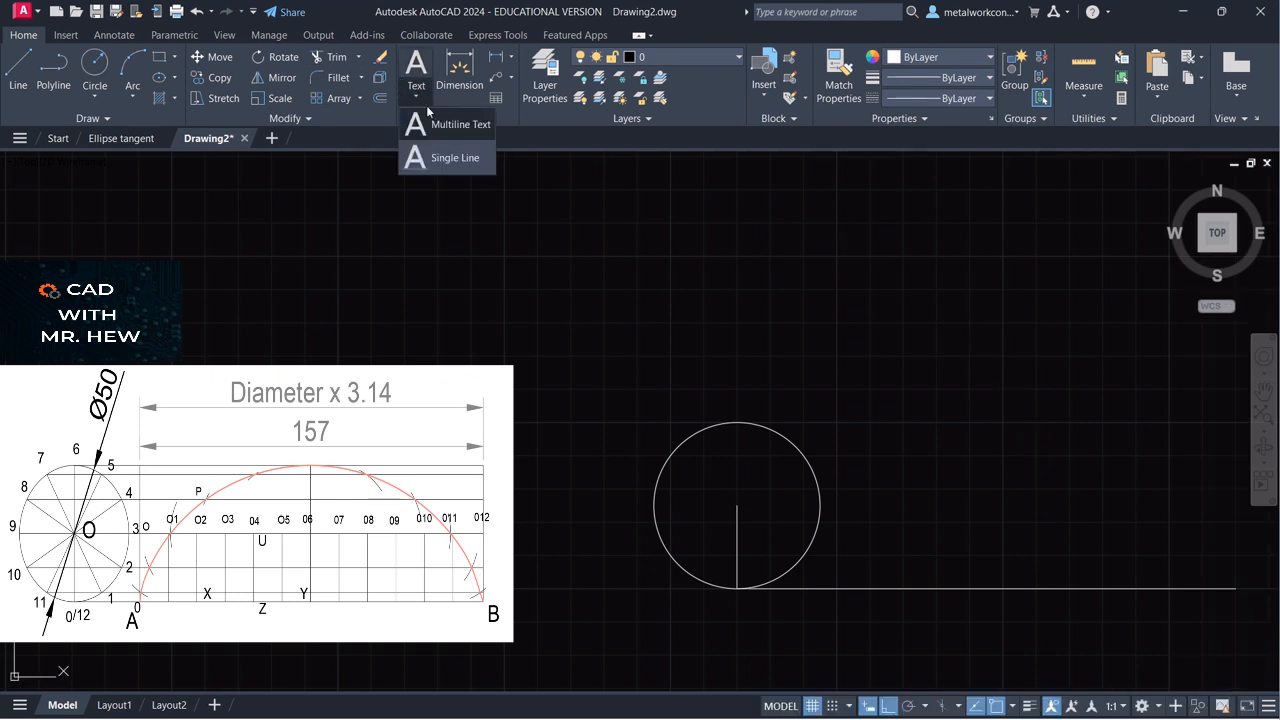
{"action": "left_click", "coordinate": [440, 158]}
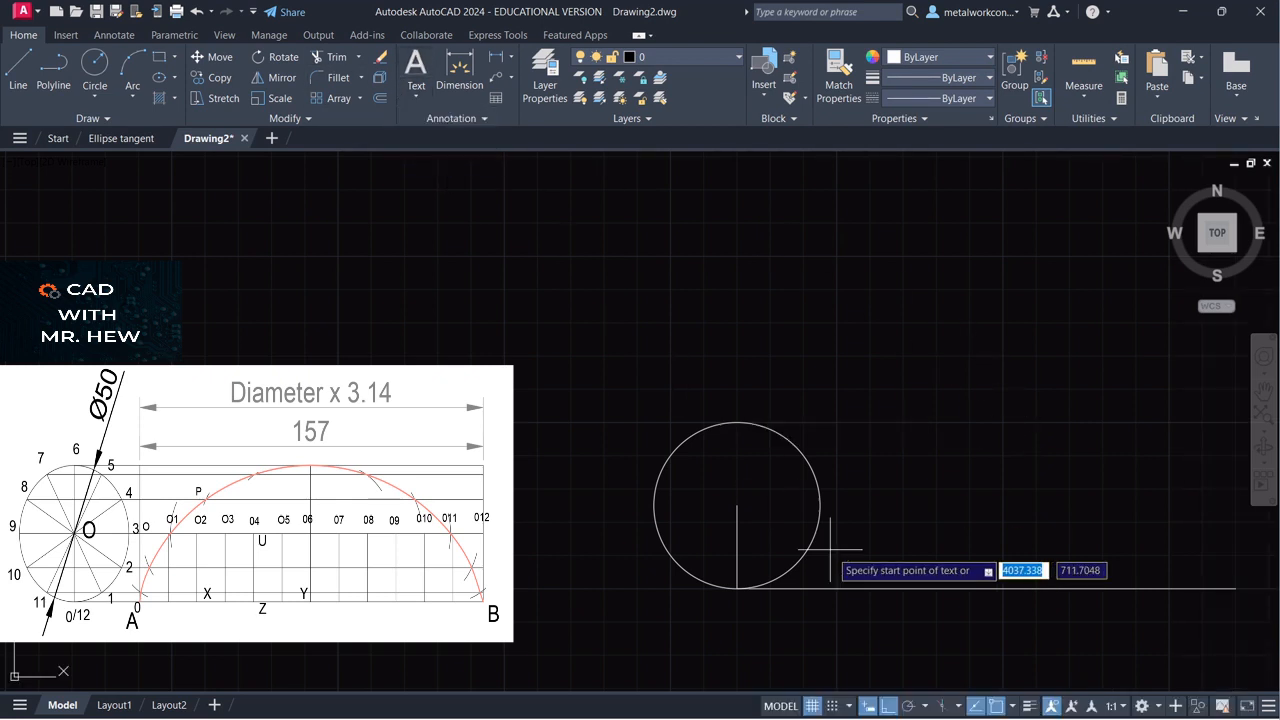
{"action": "left_click", "coordinate": [751, 511]}
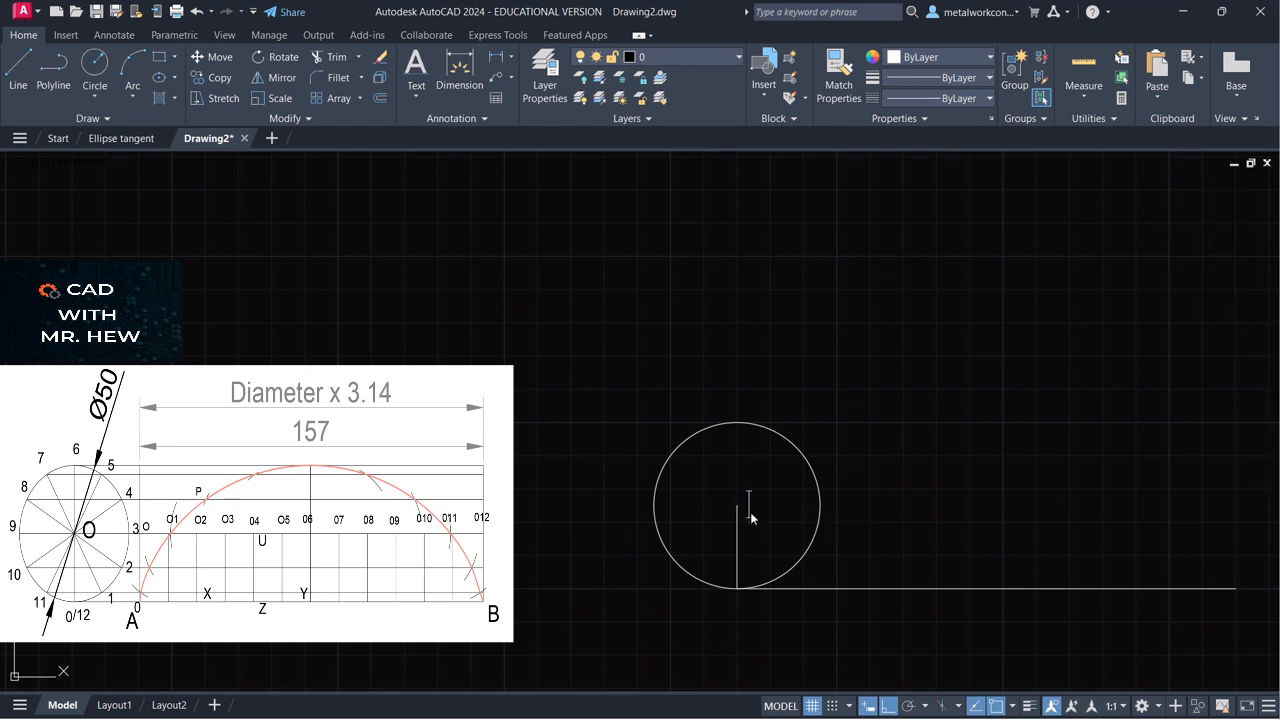
{"action": "type", "text": "O"}
{"action": "left_click", "coordinate": [867, 492]}
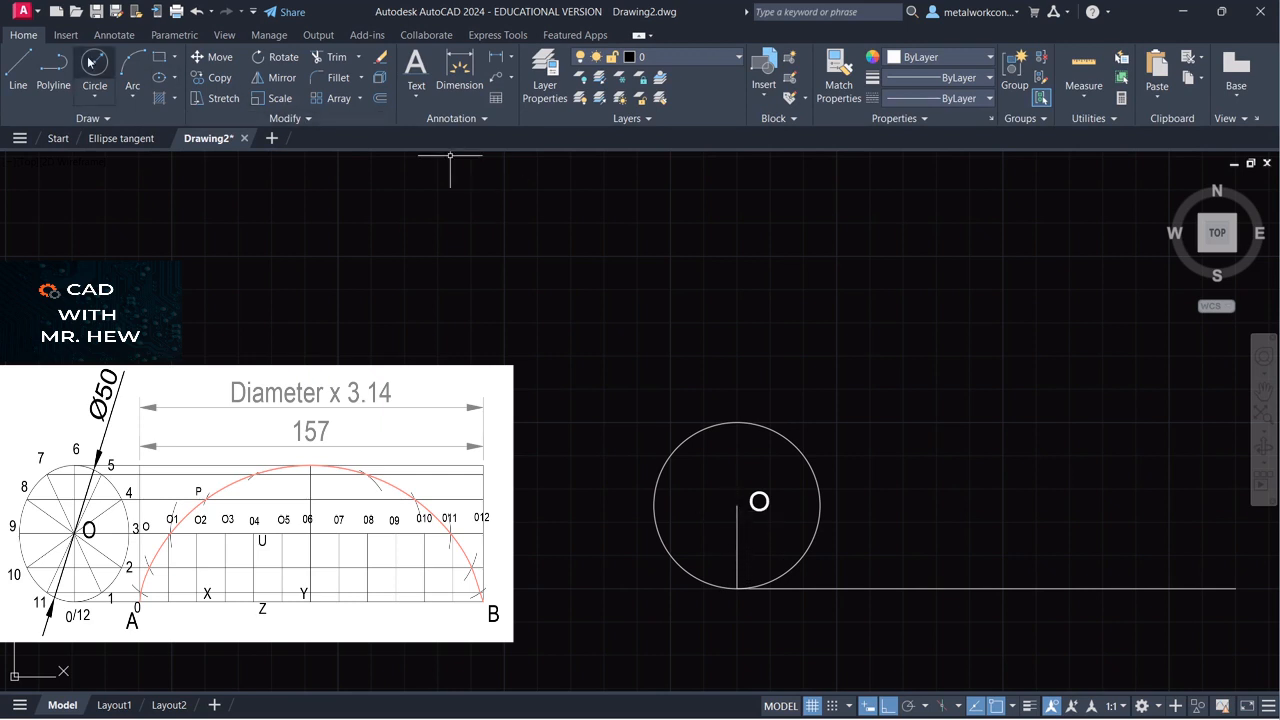
Step: Draw a horizontal radius line from the circle's centre to its right quadrant
{"action": "left_click", "coordinate": [70, 82]}
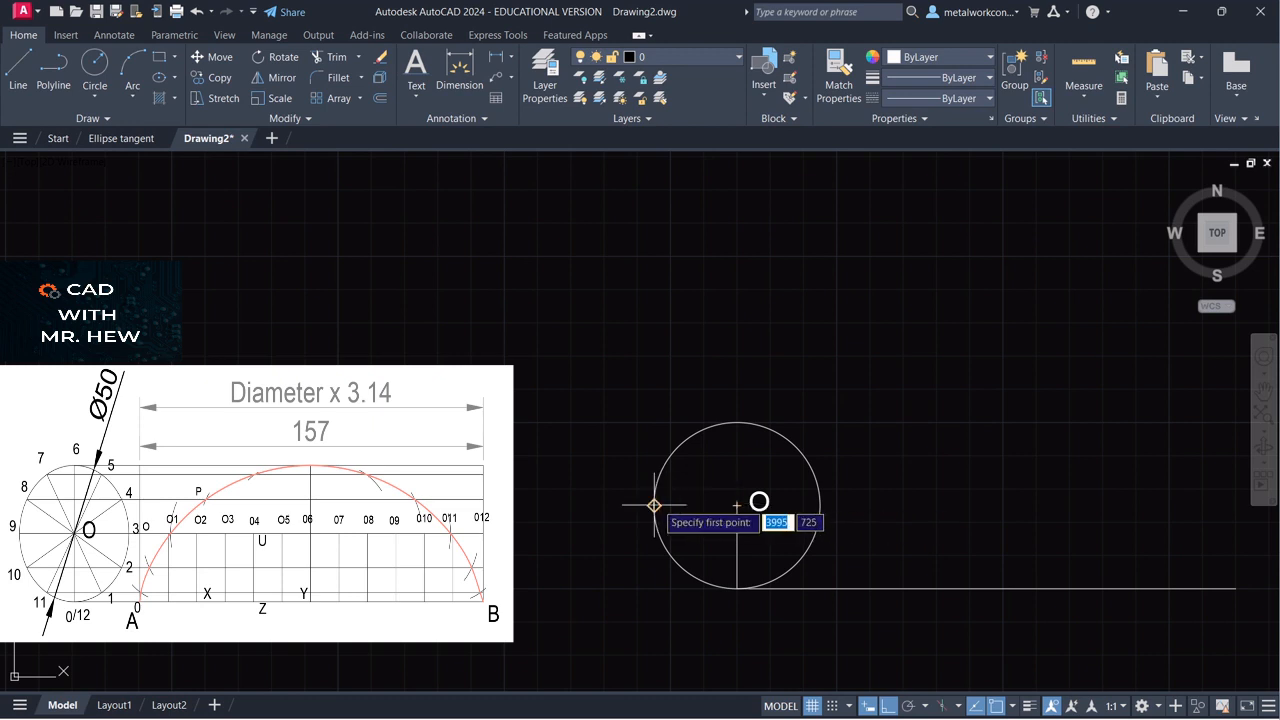
{"action": "left_click", "coordinate": [737, 505]}
{"action": "left_click", "coordinate": [820, 505]}
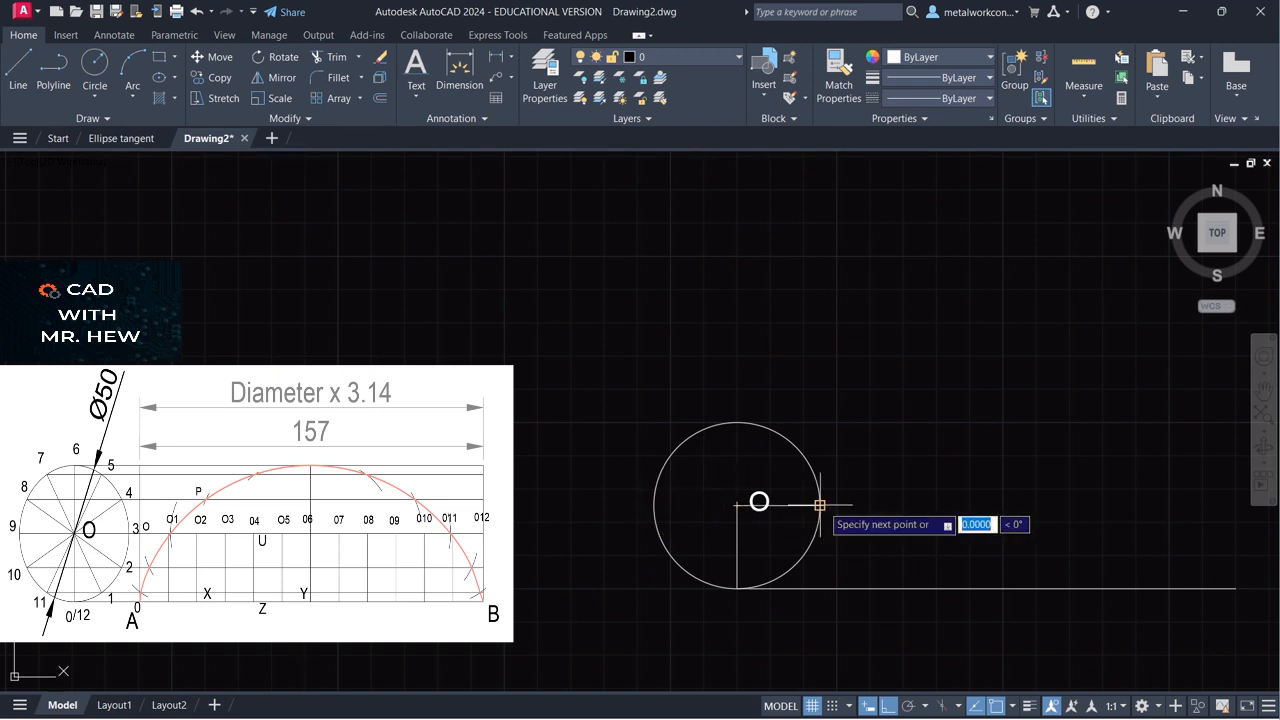
{"action": "key", "text": "Return"}
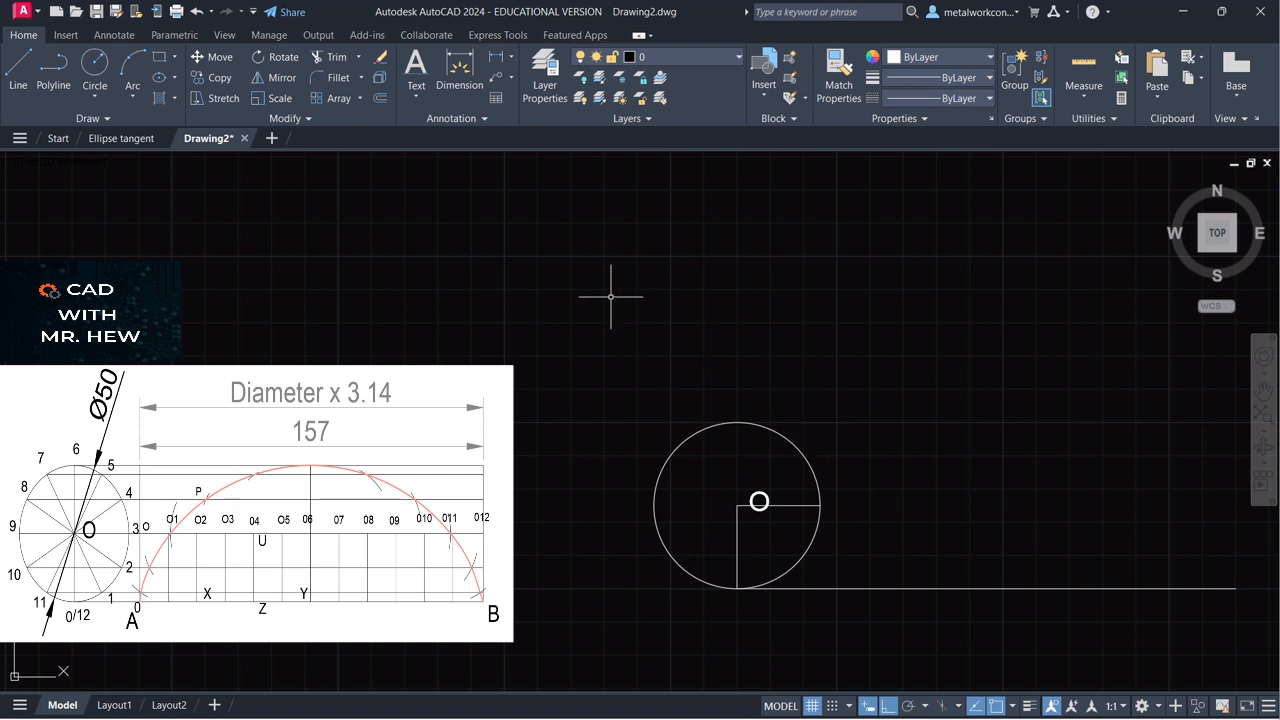
Step: Draw a radius line from the circle's centre, 25 units long at 30° above the horizontal
{"action": "type", "text": "l"}
{"action": "key", "text": "Return"}
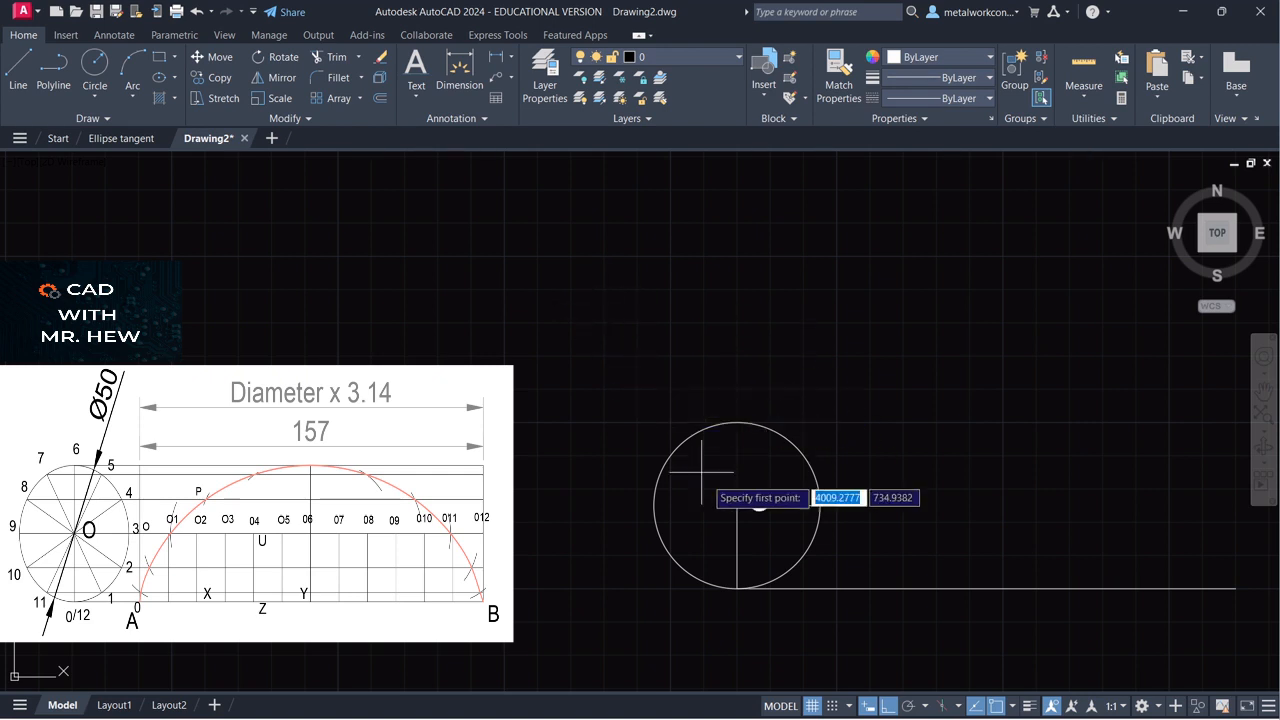
{"action": "left_click", "coordinate": [738, 505]}
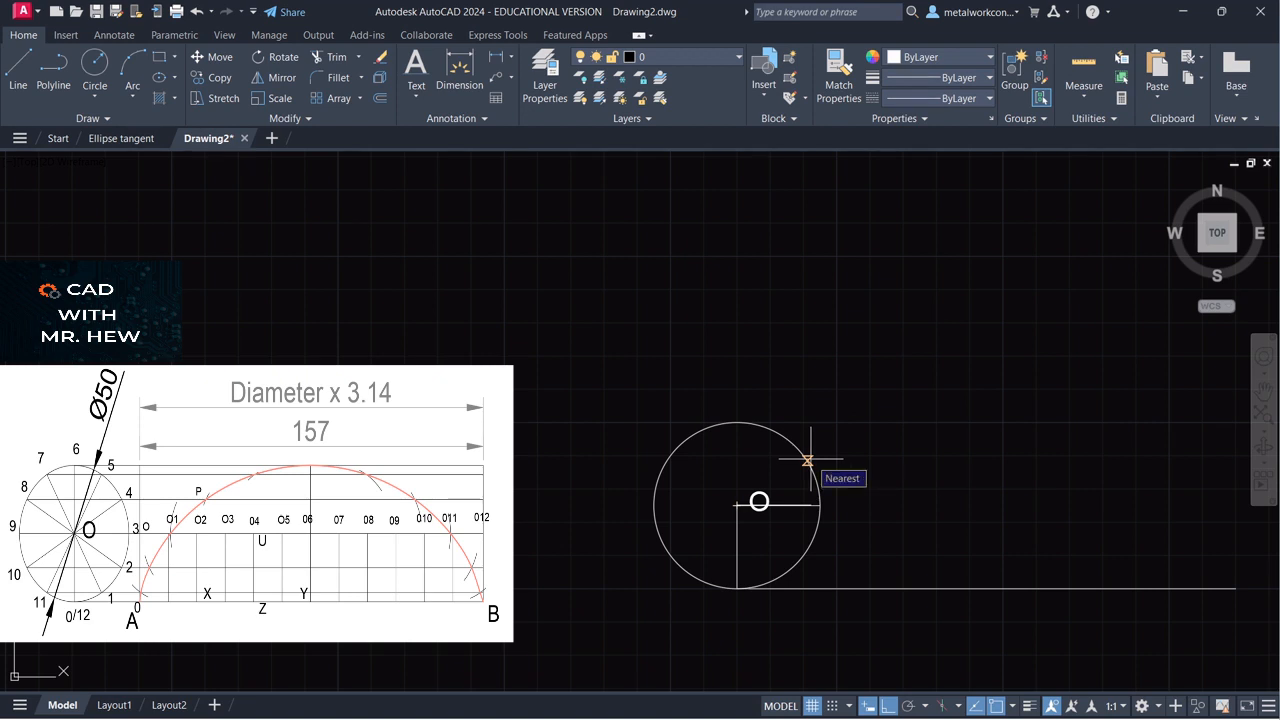
{"action": "type", "text": "25"}
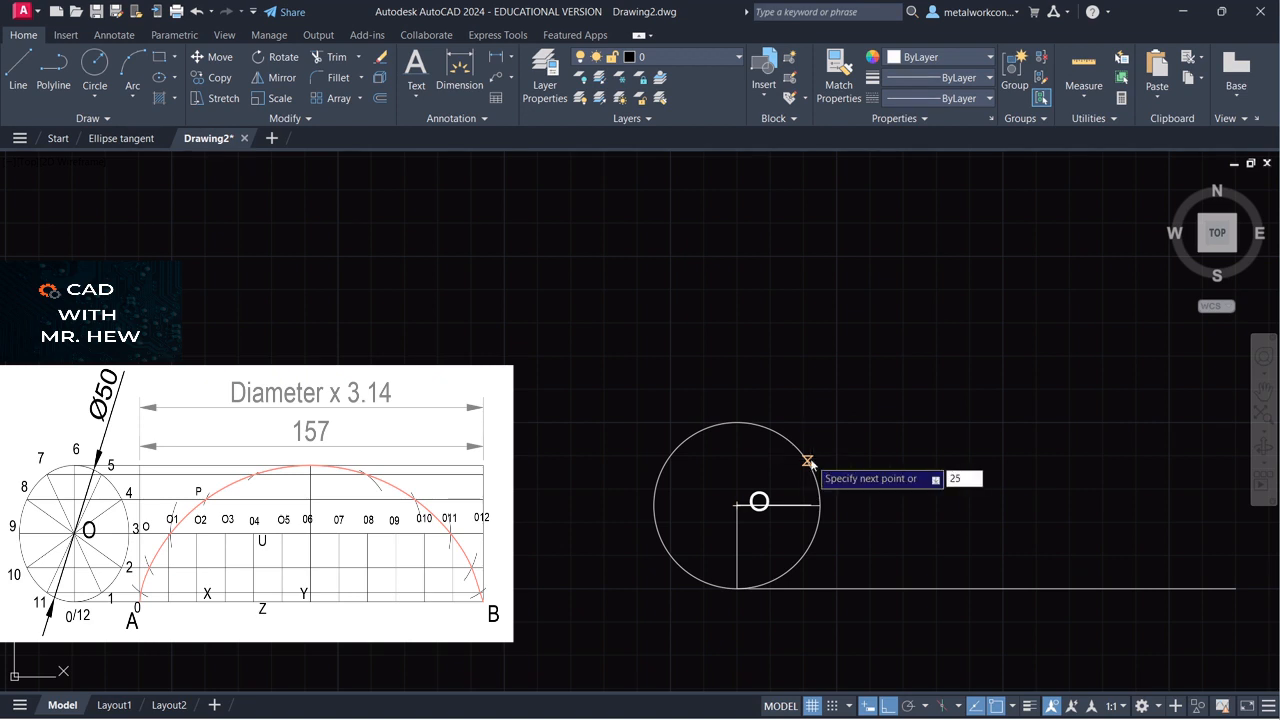
{"action": "key", "text": "Tab"}
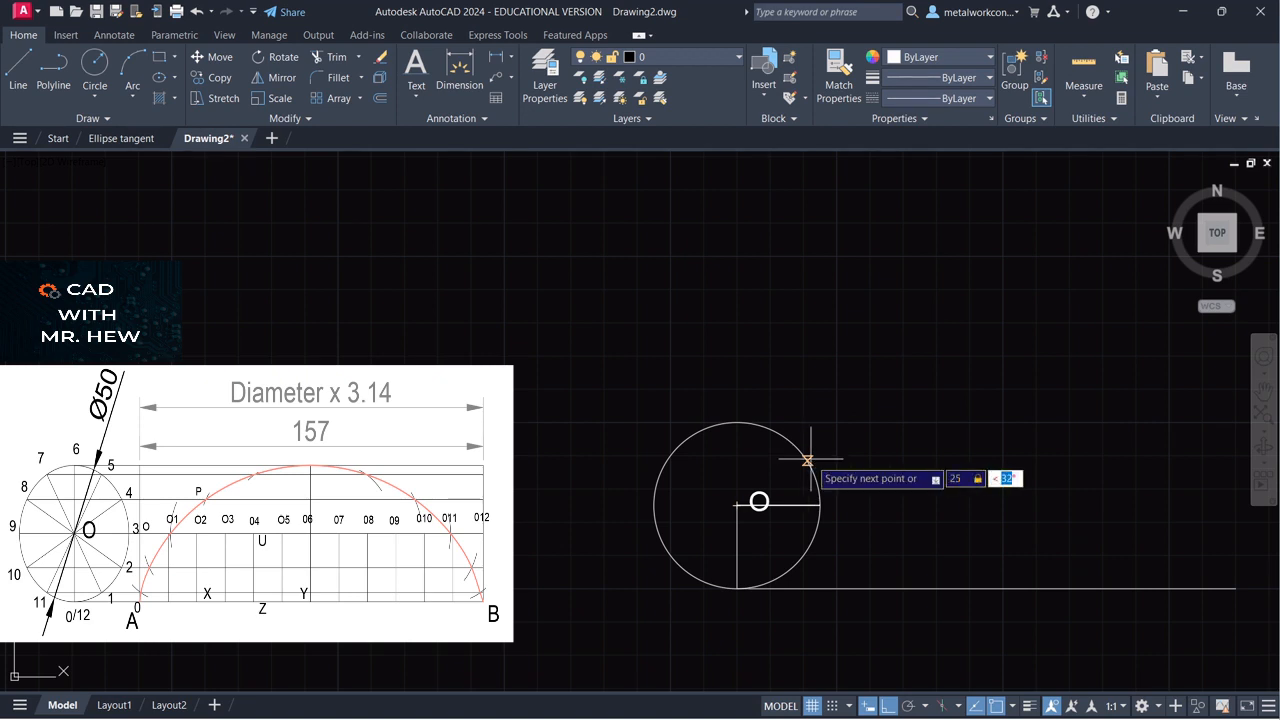
{"action": "key", "text": "Return"}
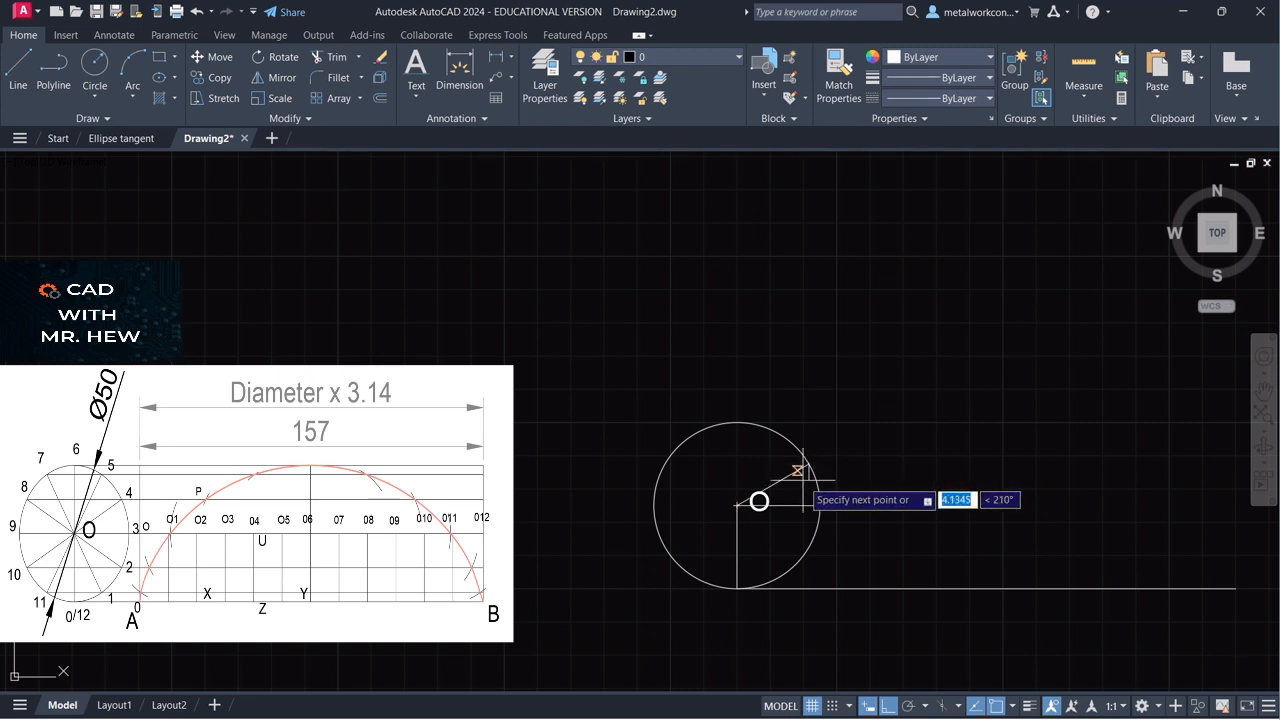
{"action": "key", "text": "Return"}
Step: Turn off Ortho and draw a radius line from the circle's centre, 25 units long at 60° above the horizontal
{"action": "key", "text": "Return"}
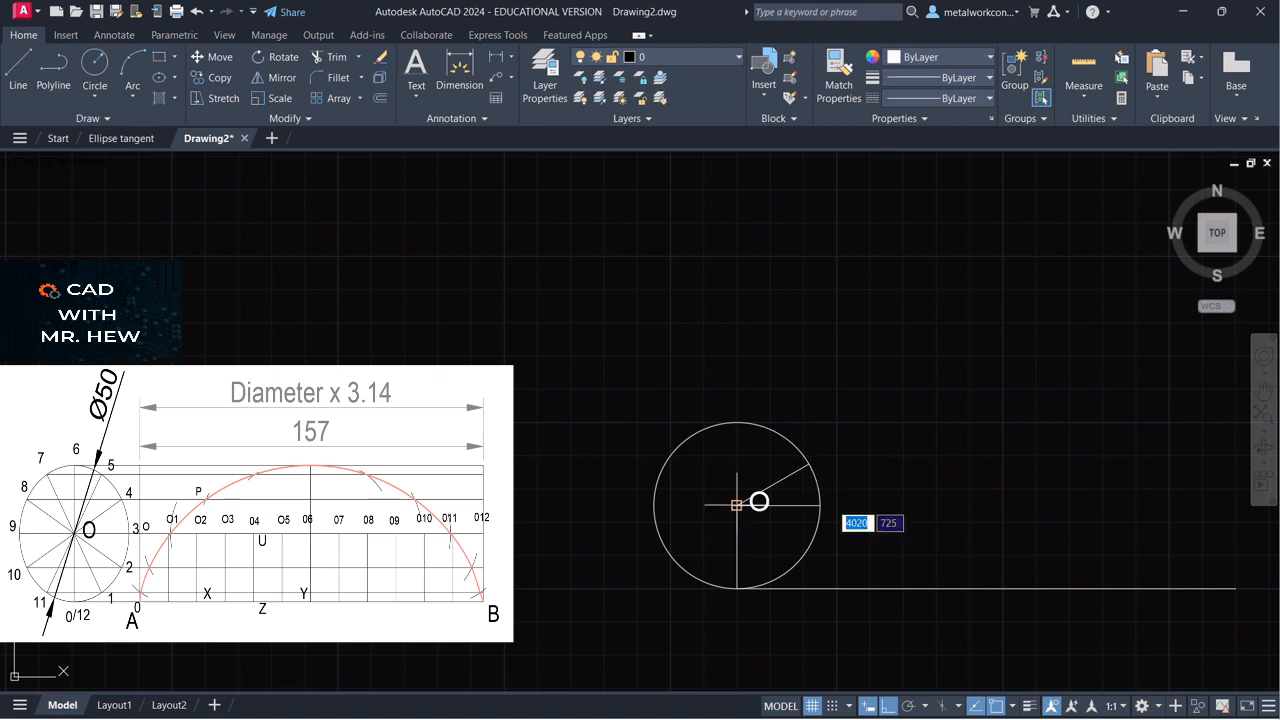
{"action": "left_click", "coordinate": [748, 504]}
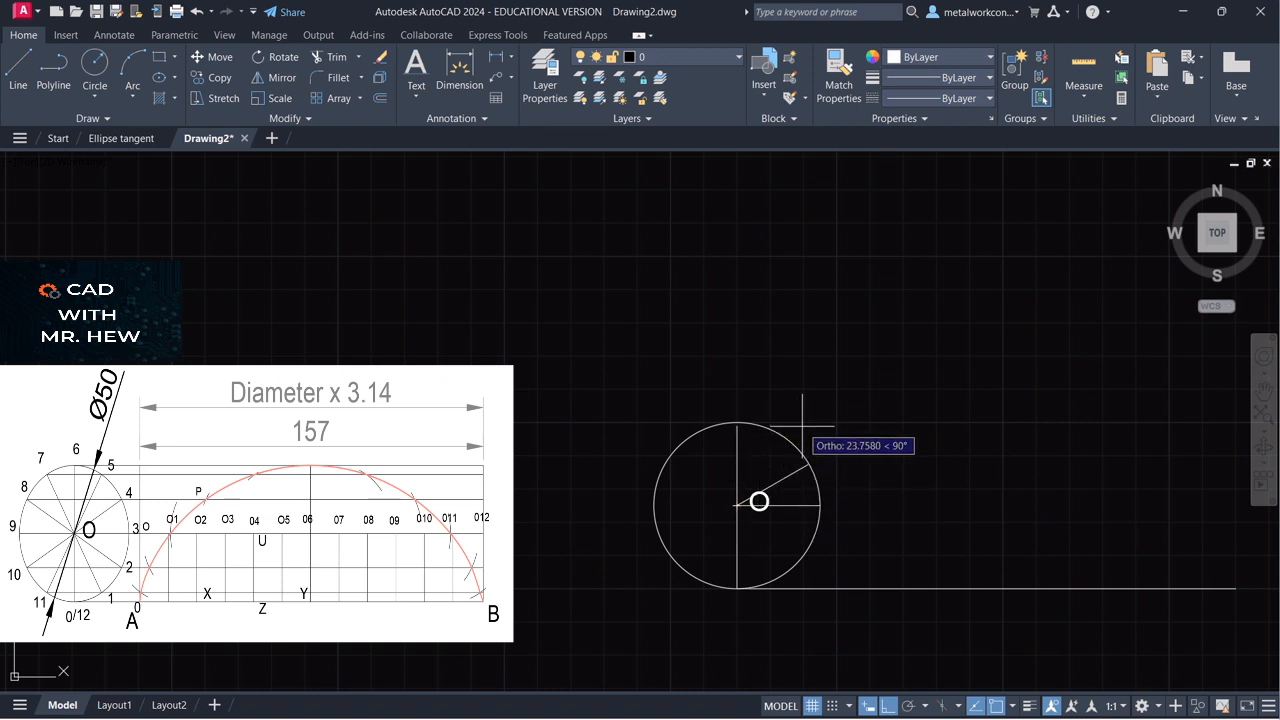
{"action": "left_click", "coordinate": [892, 708]}
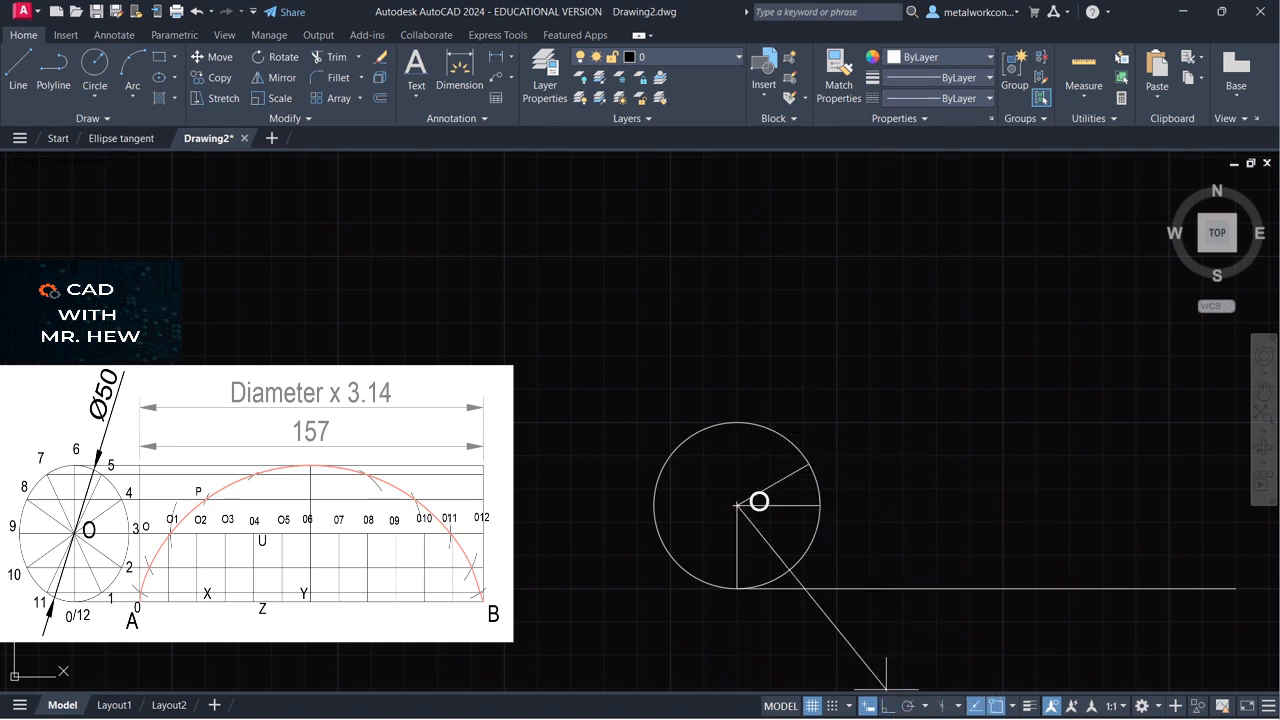
{"action": "type", "text": "25"}
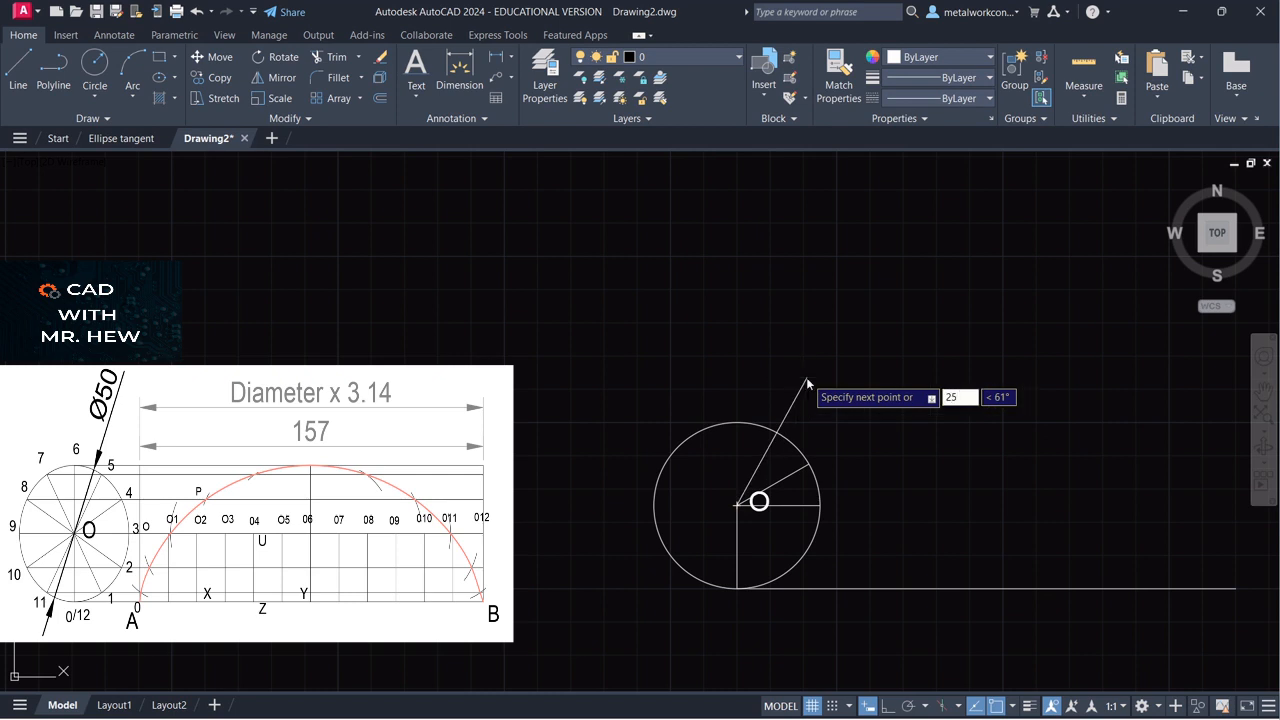
{"action": "key", "text": "Tab"}
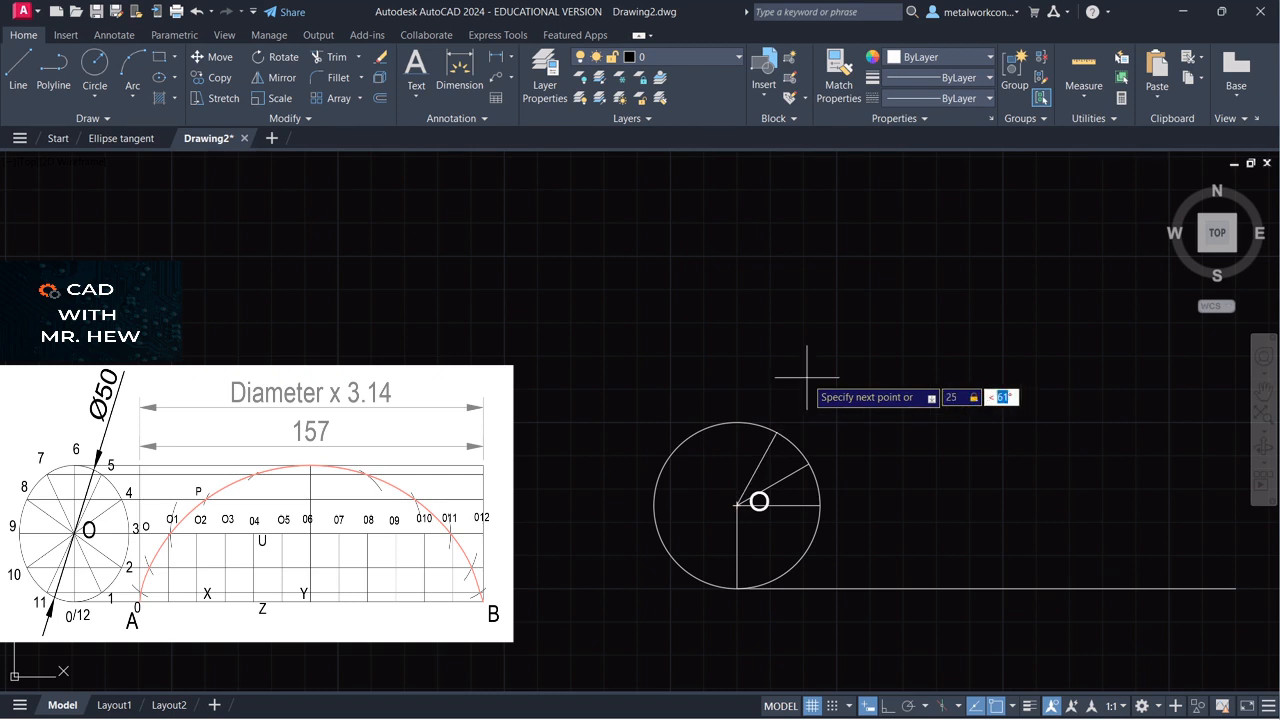
{"action": "type", "text": "60"}
{"action": "key", "text": "Return"}
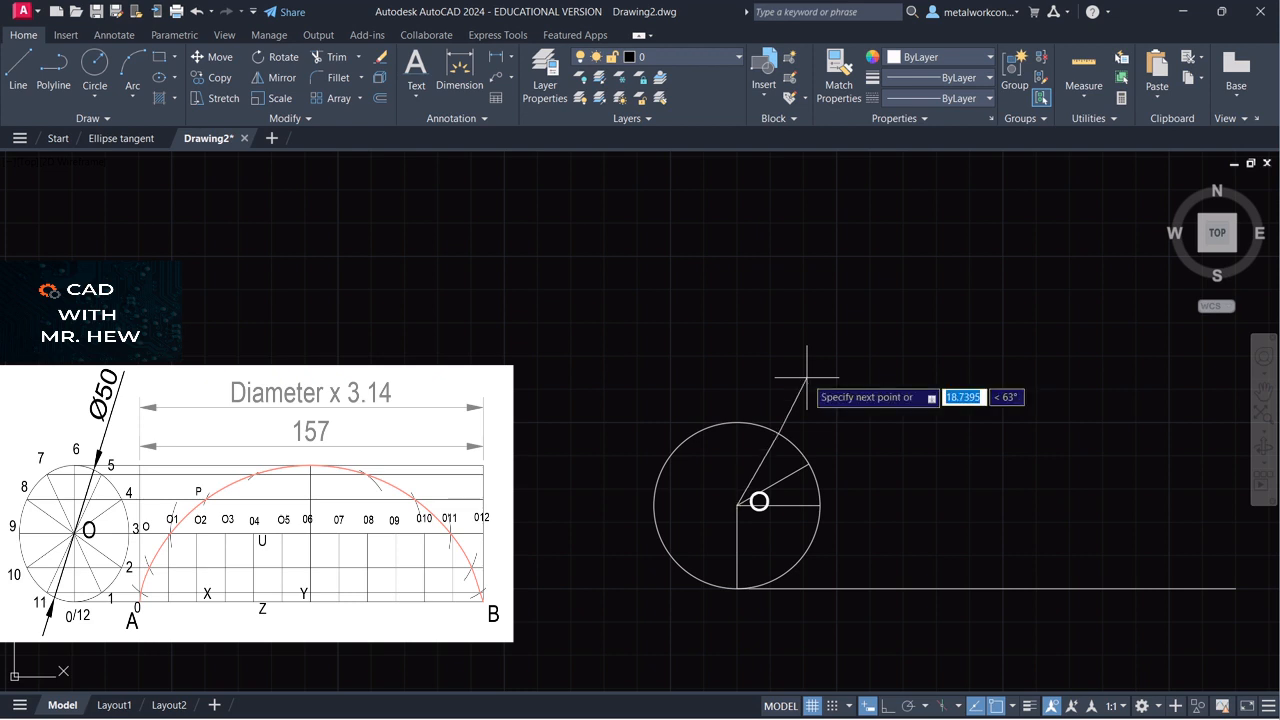
{"action": "key", "text": "Escape"}
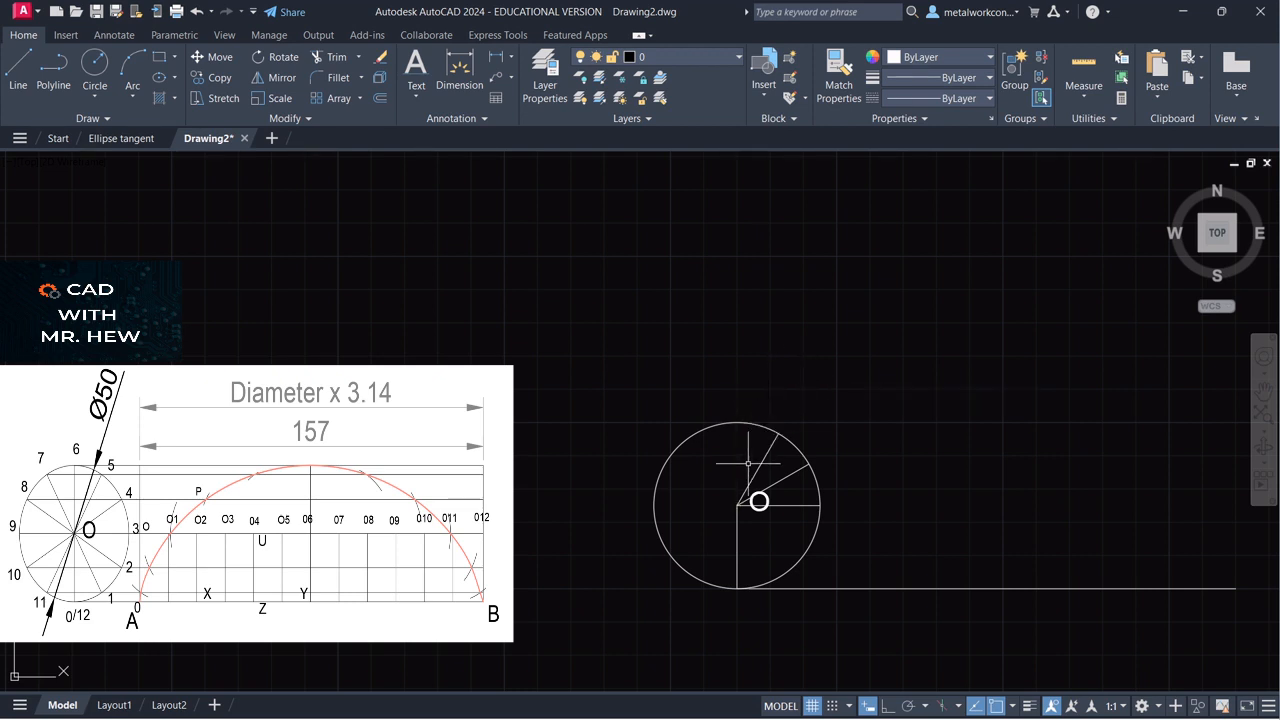
Step: Draw a vertical radius line from the circle's centre up to its top quadrant
{"action": "left_click", "coordinate": [18, 68]}
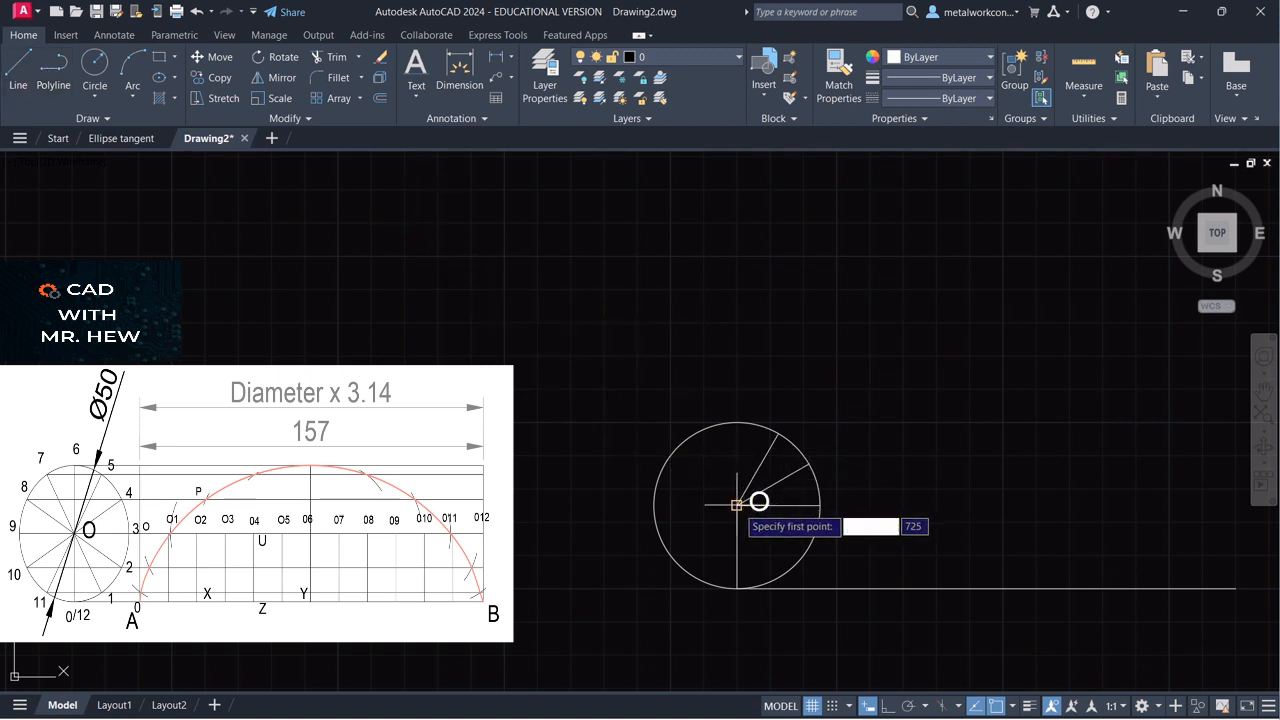
{"action": "left_click", "coordinate": [755, 500]}
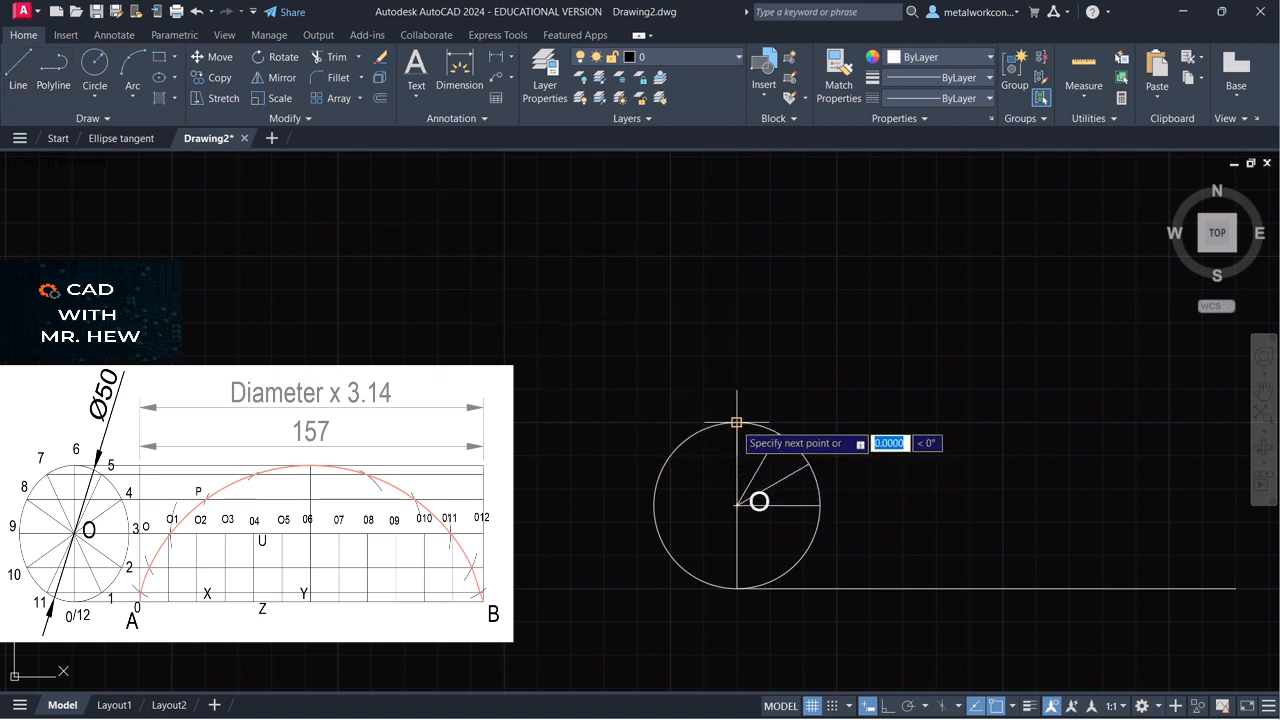
{"action": "left_click", "coordinate": [737, 422]}
{"action": "key", "text": "Return"}
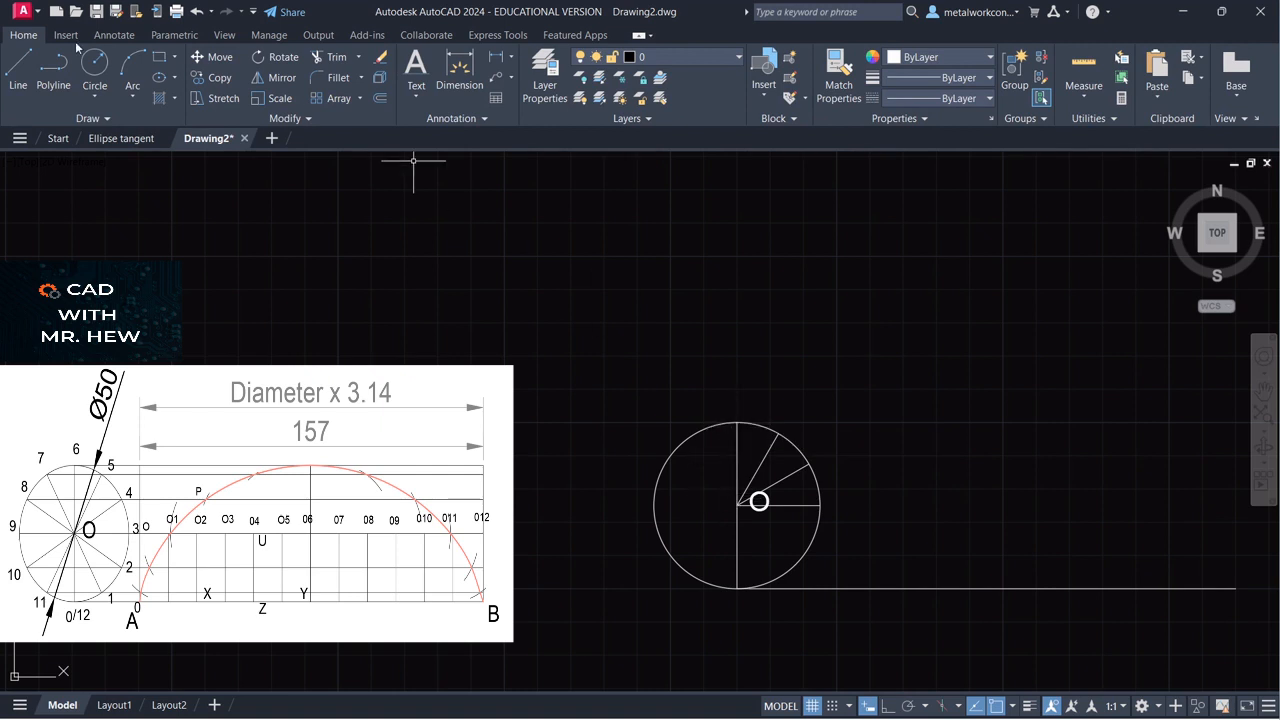
Step: Draw a radius line from the circle's centre, 25 units long at an angle of 120°
{"action": "key", "text": "Return"}
{"action": "left_click", "coordinate": [737, 505]}
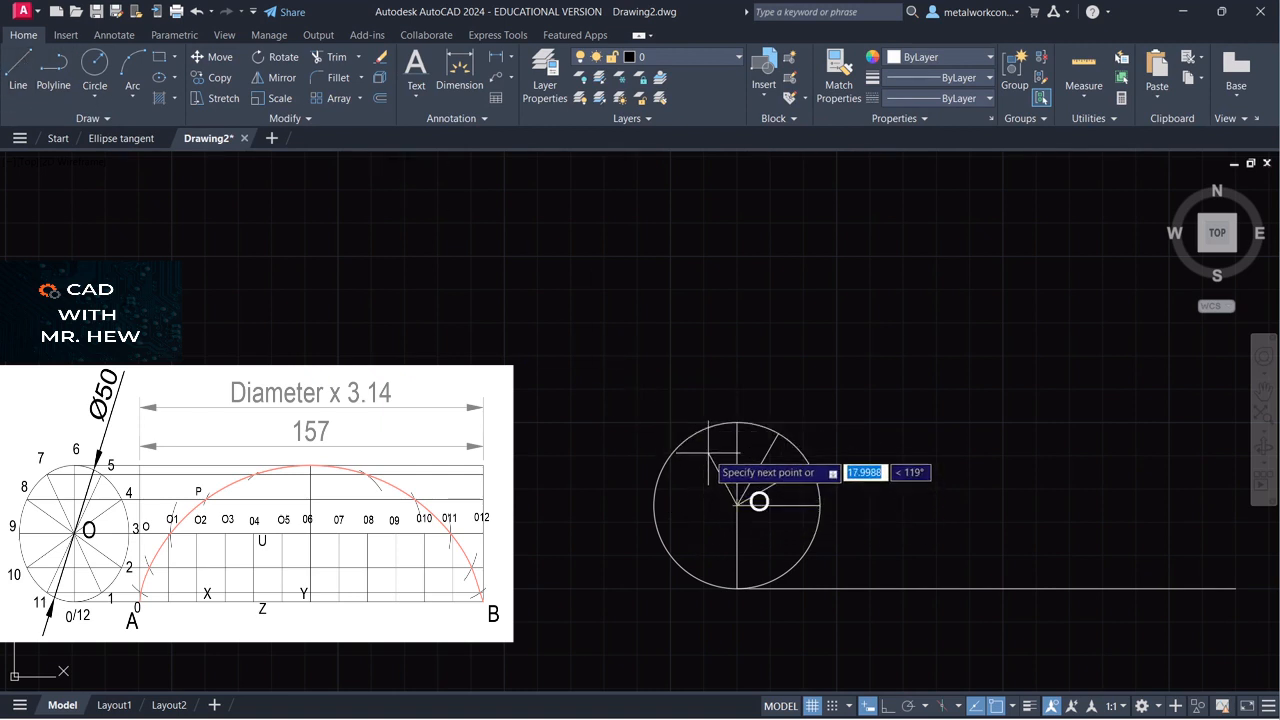
{"action": "type", "text": "25"}
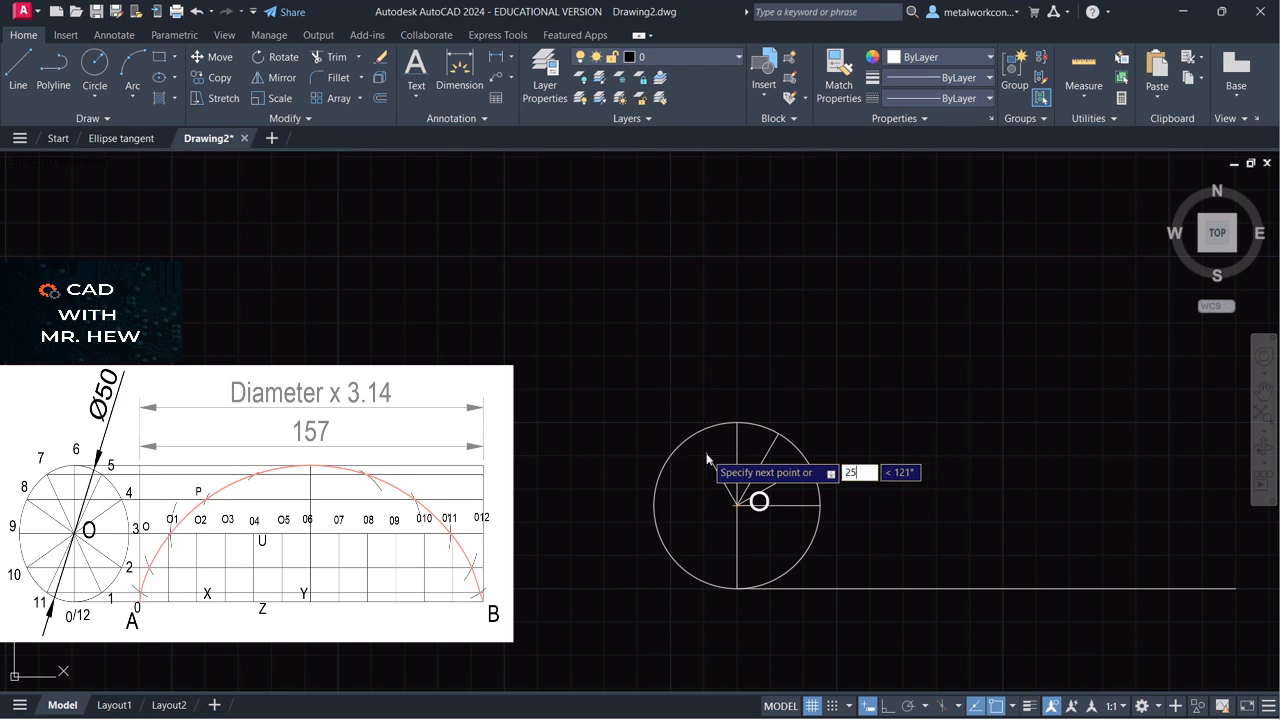
{"action": "key", "text": "Tab"}
{"action": "type", "text": "1"}
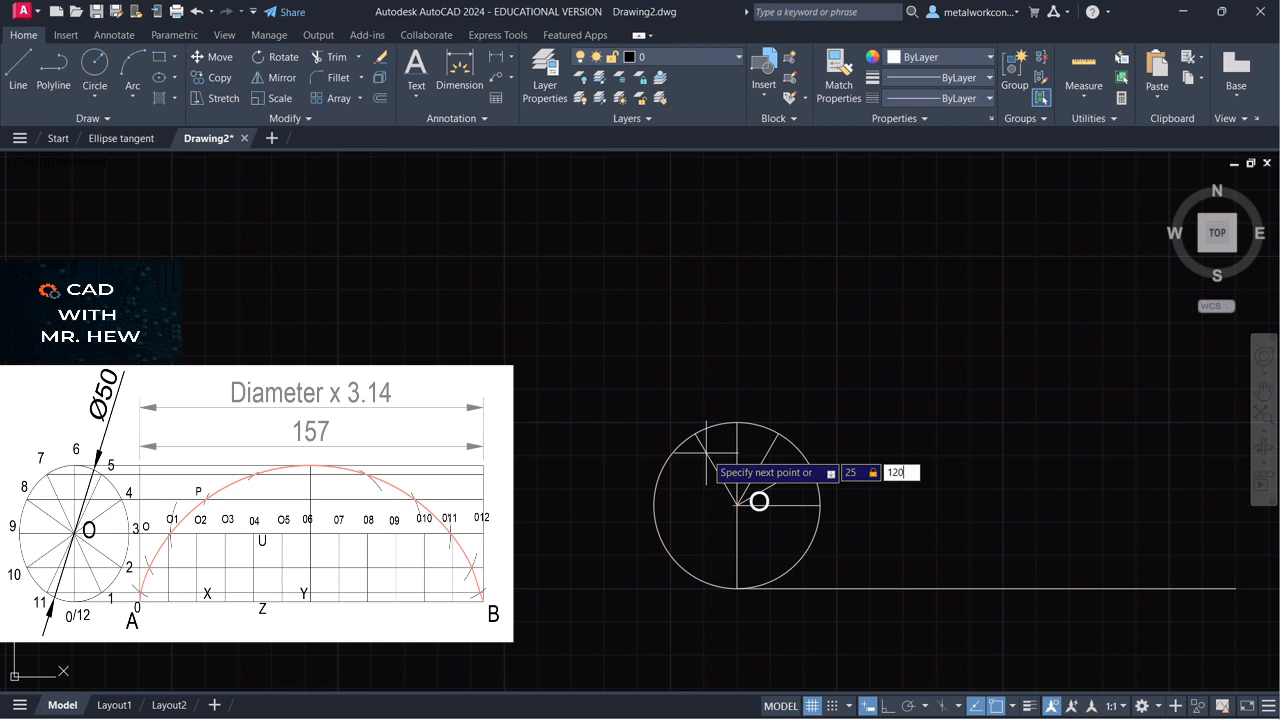
{"action": "type", "text": "20"}
{"action": "key", "text": "Return"}
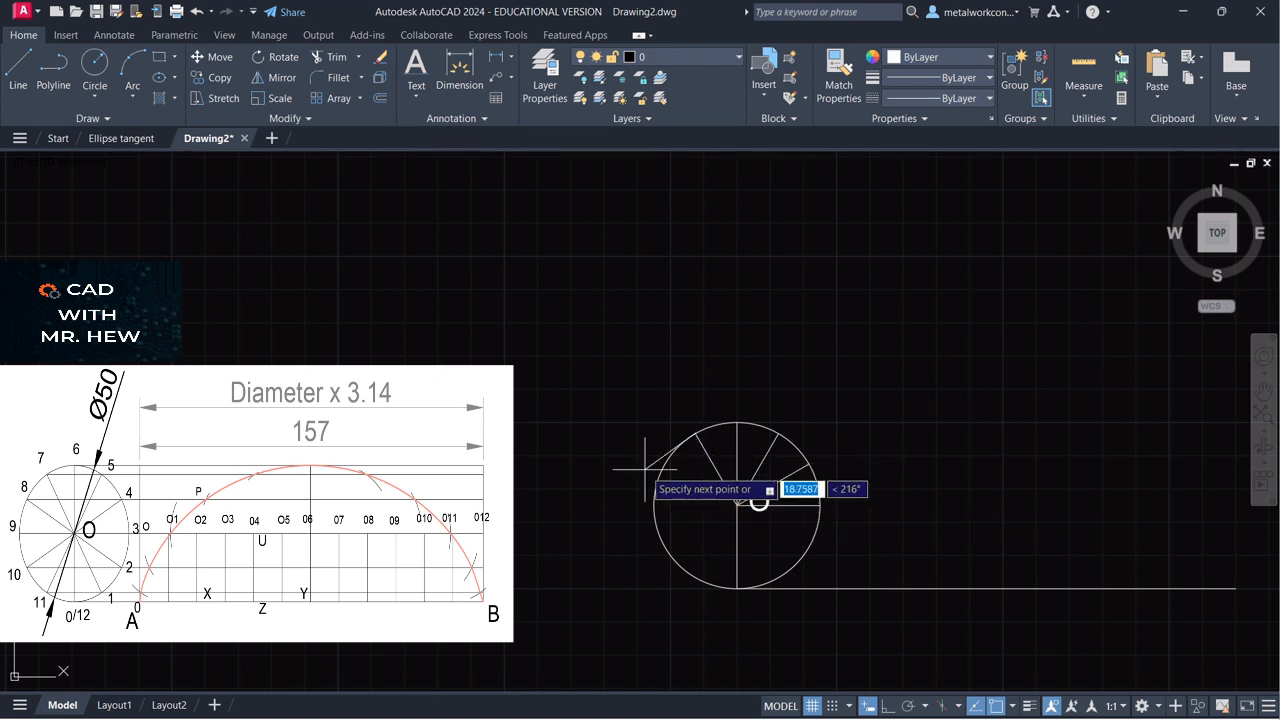
{"action": "key", "text": "Escape"}
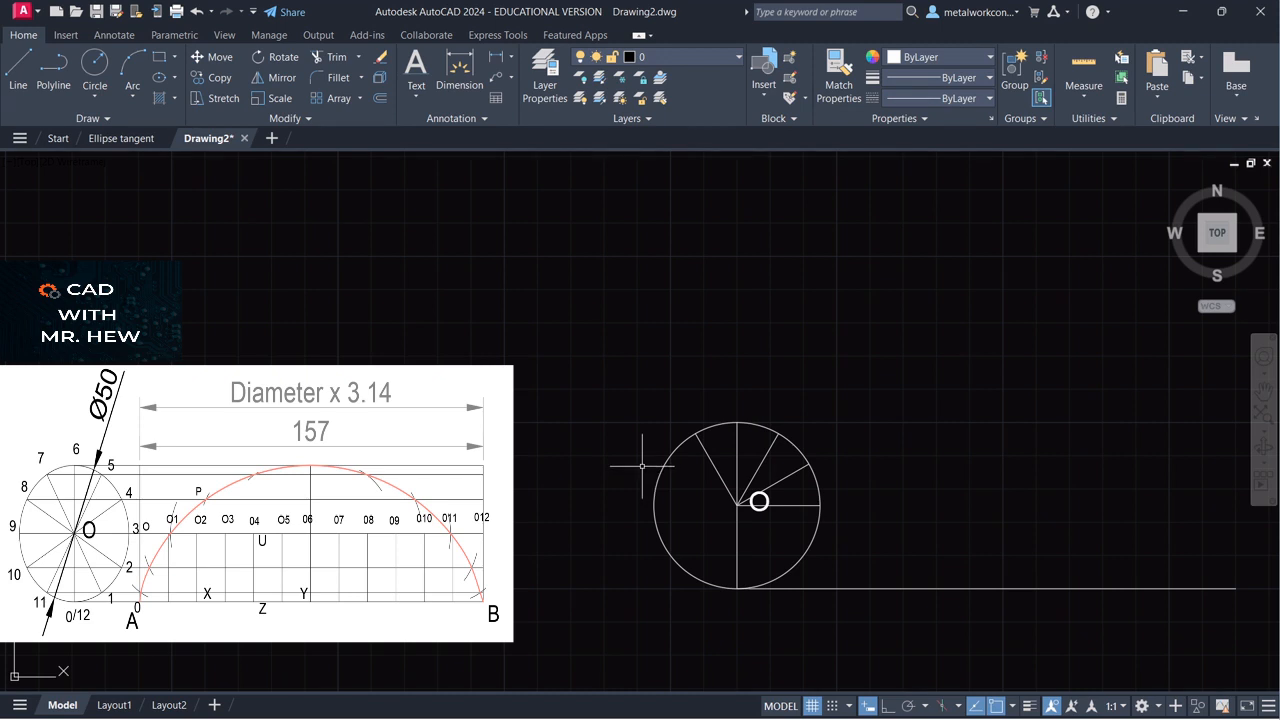
Step: Draw a radius line from the circle's centre, 25 units long at an angle of 150°
{"action": "key", "text": "Return"}
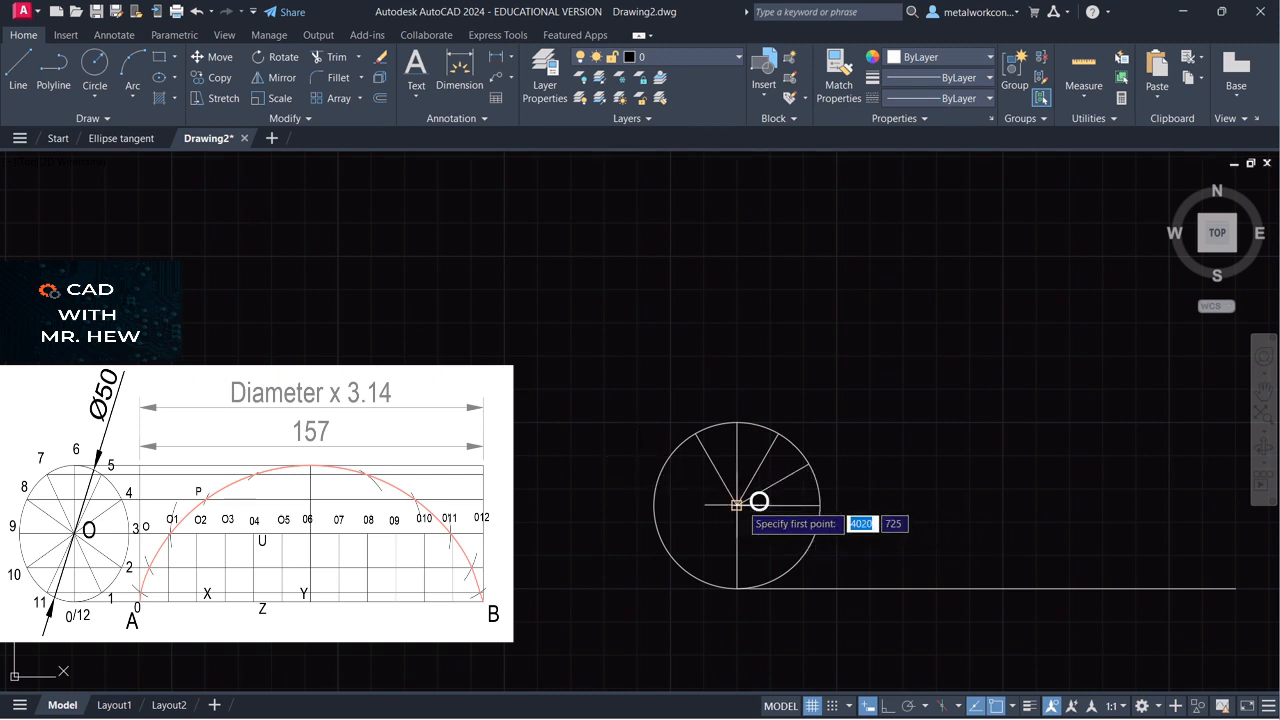
{"action": "left_click", "coordinate": [737, 505]}
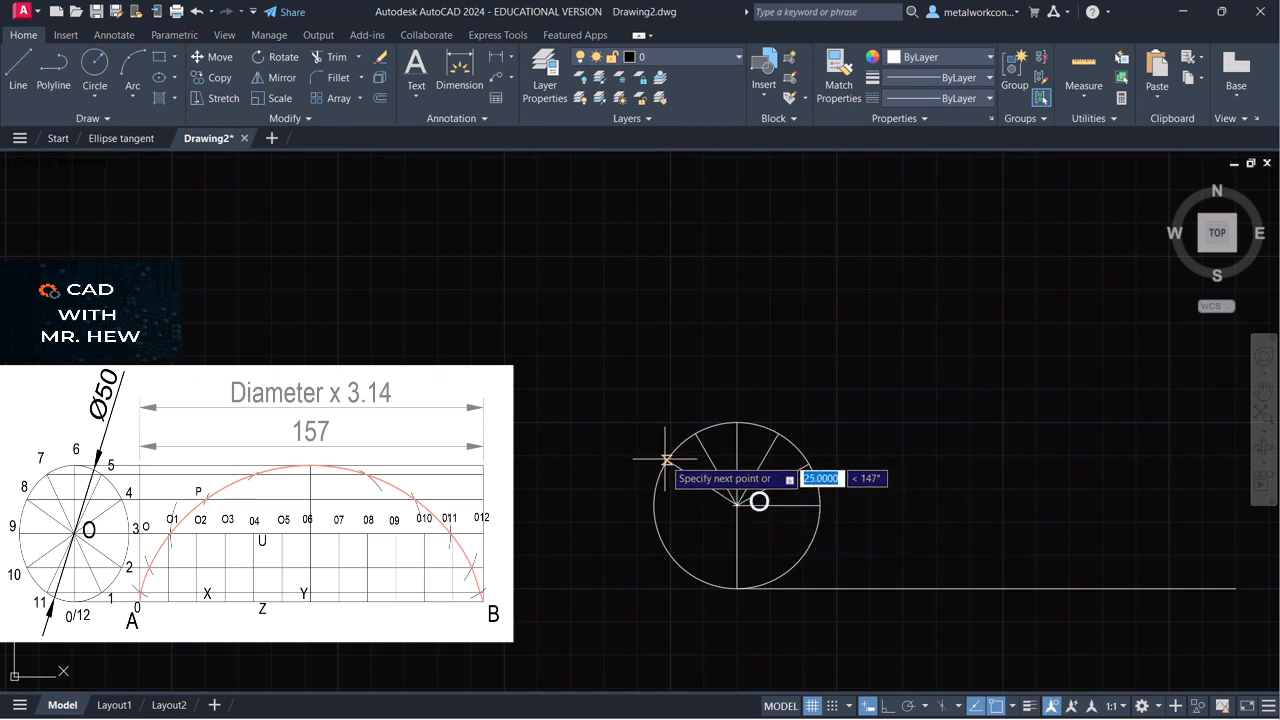
{"action": "type", "text": "25150"}
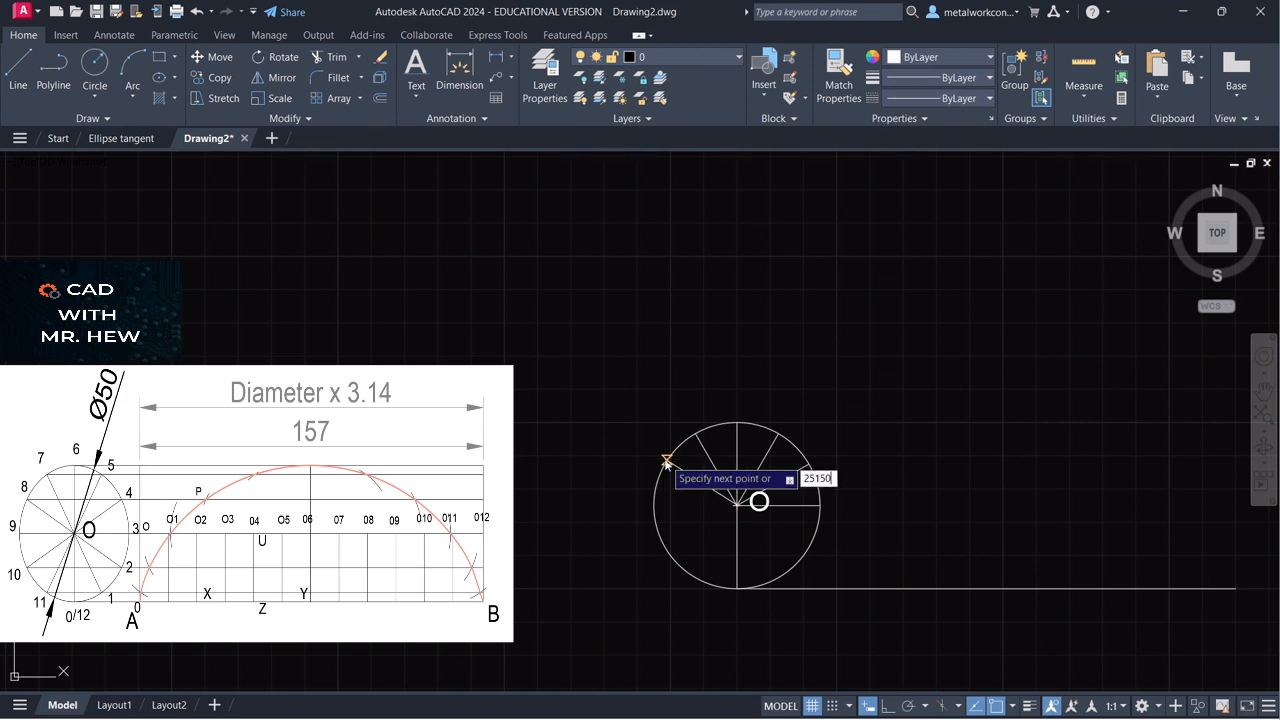
{"action": "key", "text": "Return"}
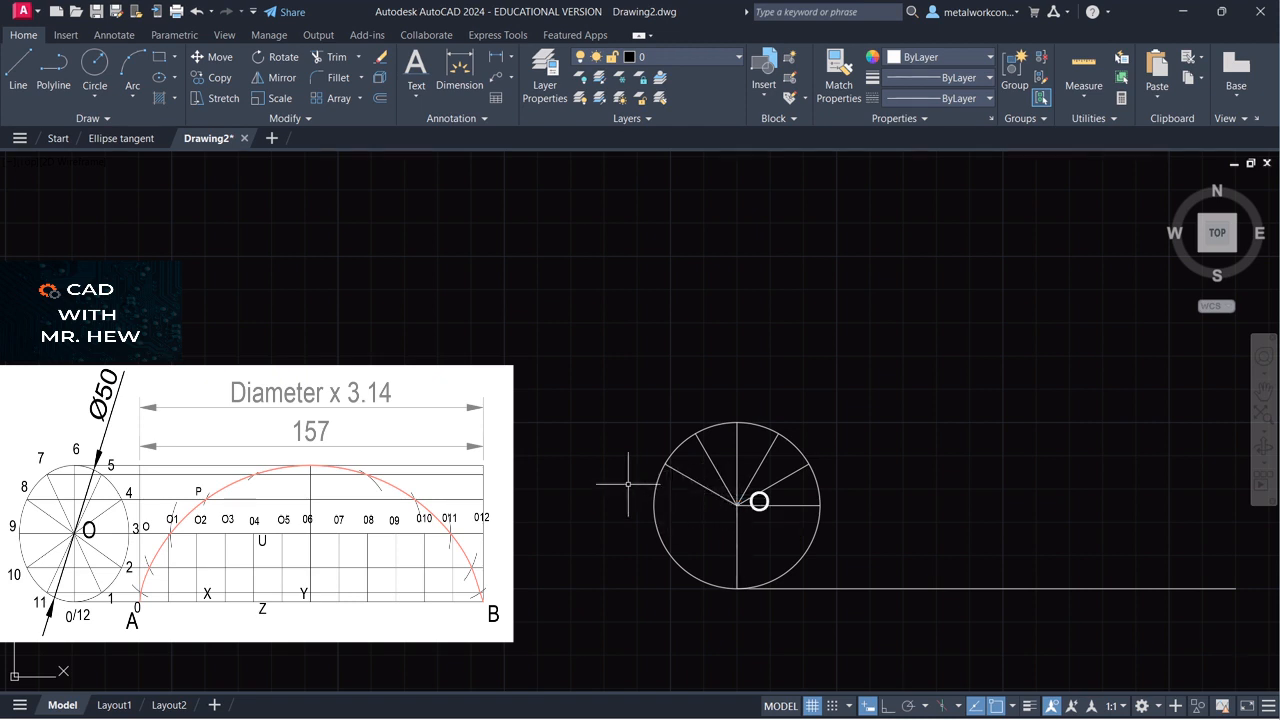
Step: Draw a horizontal radius line from the circle's centre to its left quadrant
{"action": "left_click", "coordinate": [18, 70]}
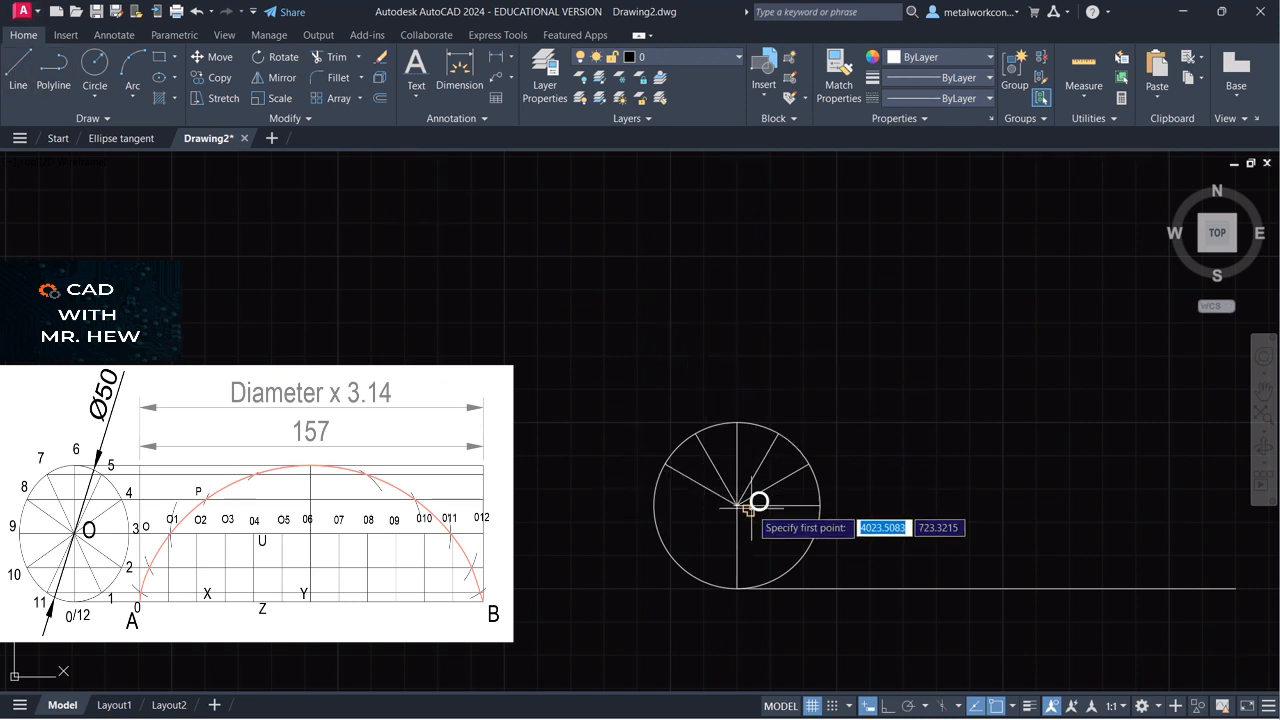
{"action": "left_click", "coordinate": [739, 505]}
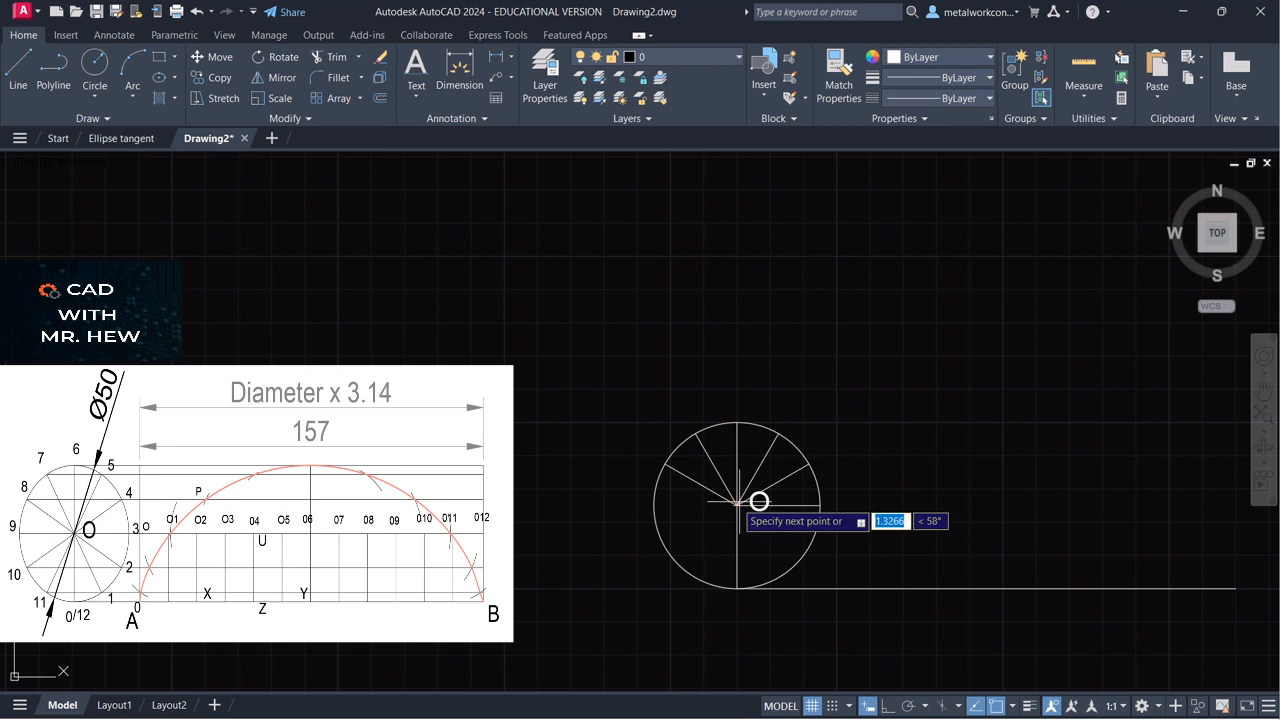
{"action": "left_click", "coordinate": [654, 505]}
{"action": "key", "text": "Escape"}
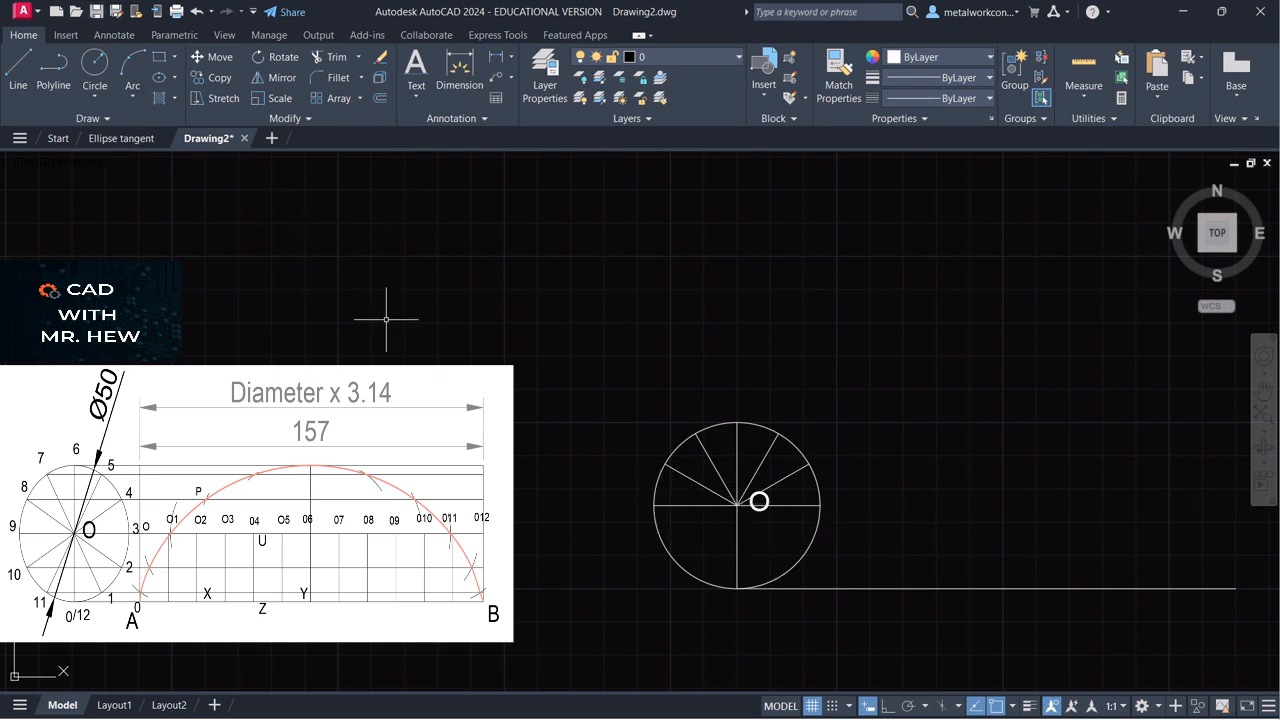
Step: Draw a radius line from the circle's centre, 25 units long at an angle of 210°
{"action": "key", "text": "Return"}
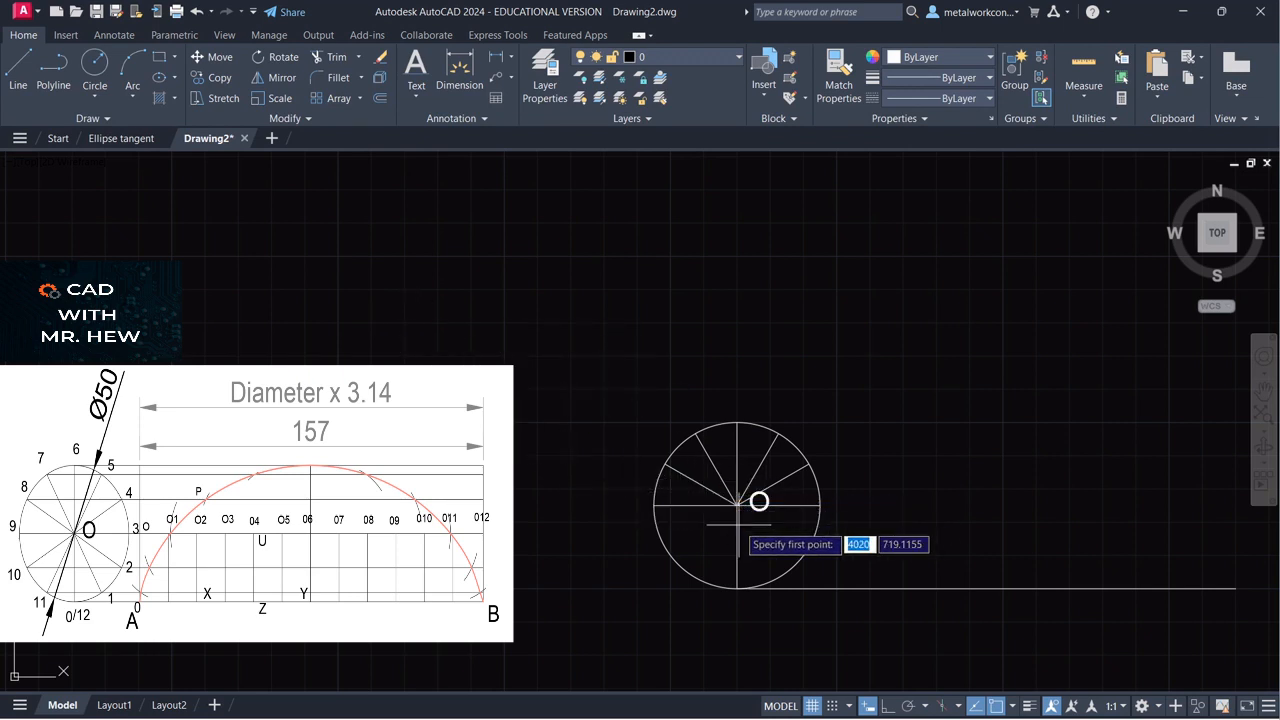
{"action": "left_click", "coordinate": [739, 505]}
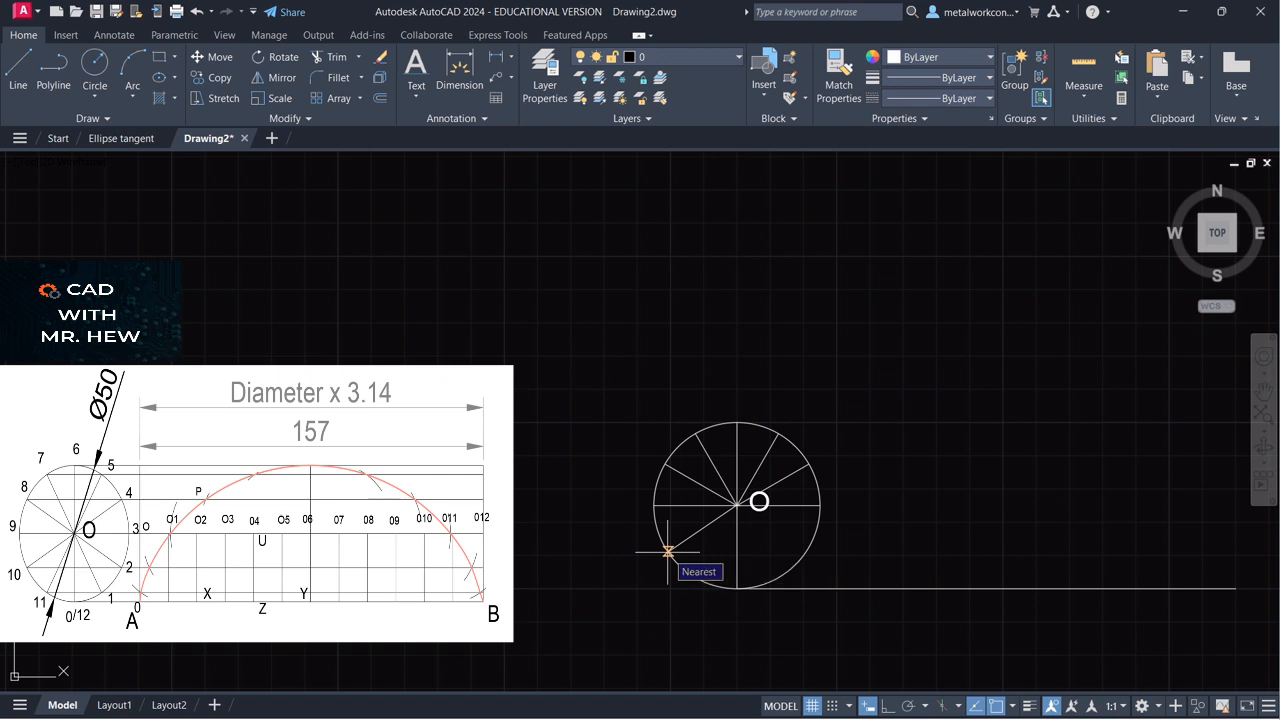
{"action": "type", "text": "2"}
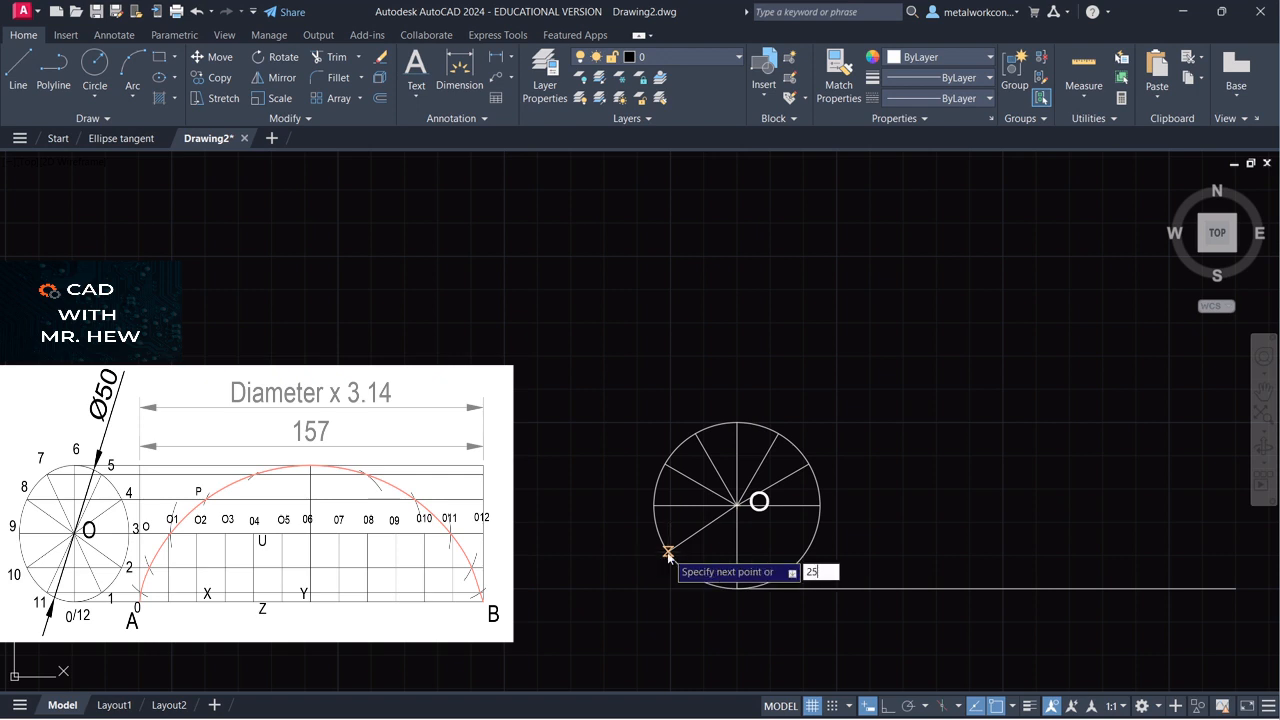
{"action": "type", "text": "5"}
{"action": "key", "text": "Tab"}
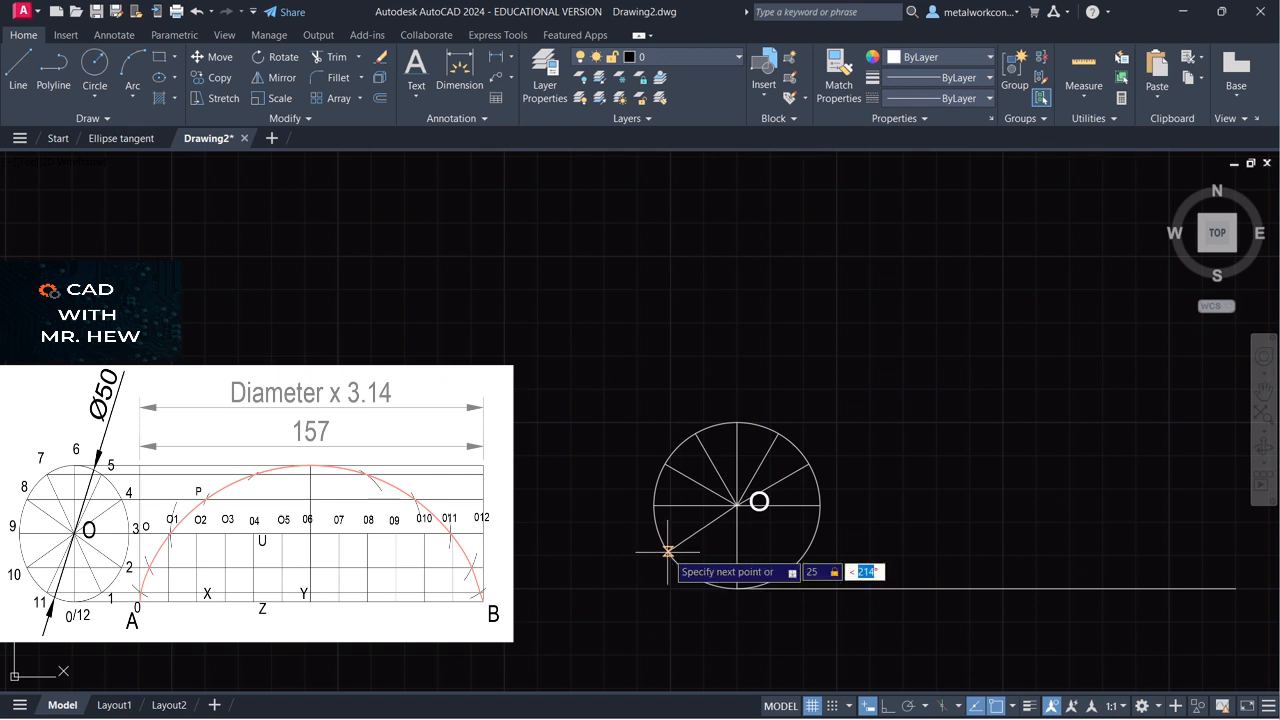
{"action": "type", "text": "210"}
{"action": "key", "text": "Return"}
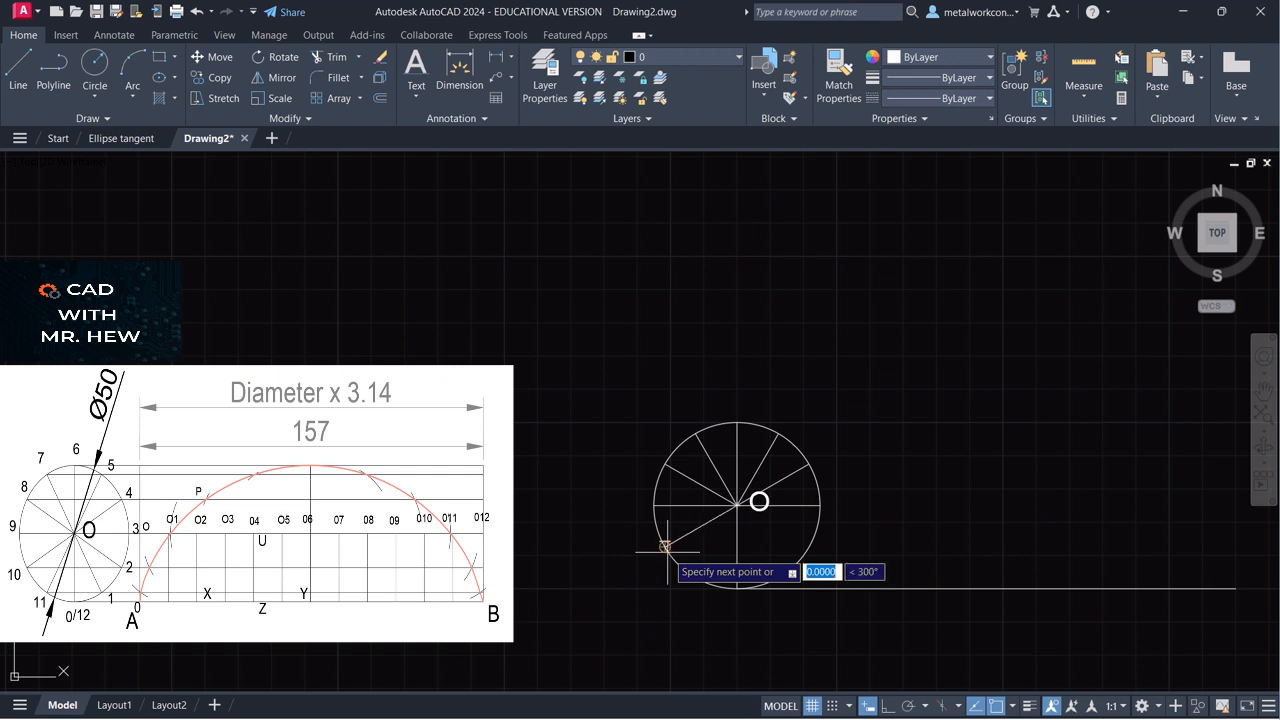
{"action": "key", "text": "Return"}
Step: Draw a radius line from the circle's centre, 25 units long at an angle of 240°
{"action": "key", "text": "Return"}
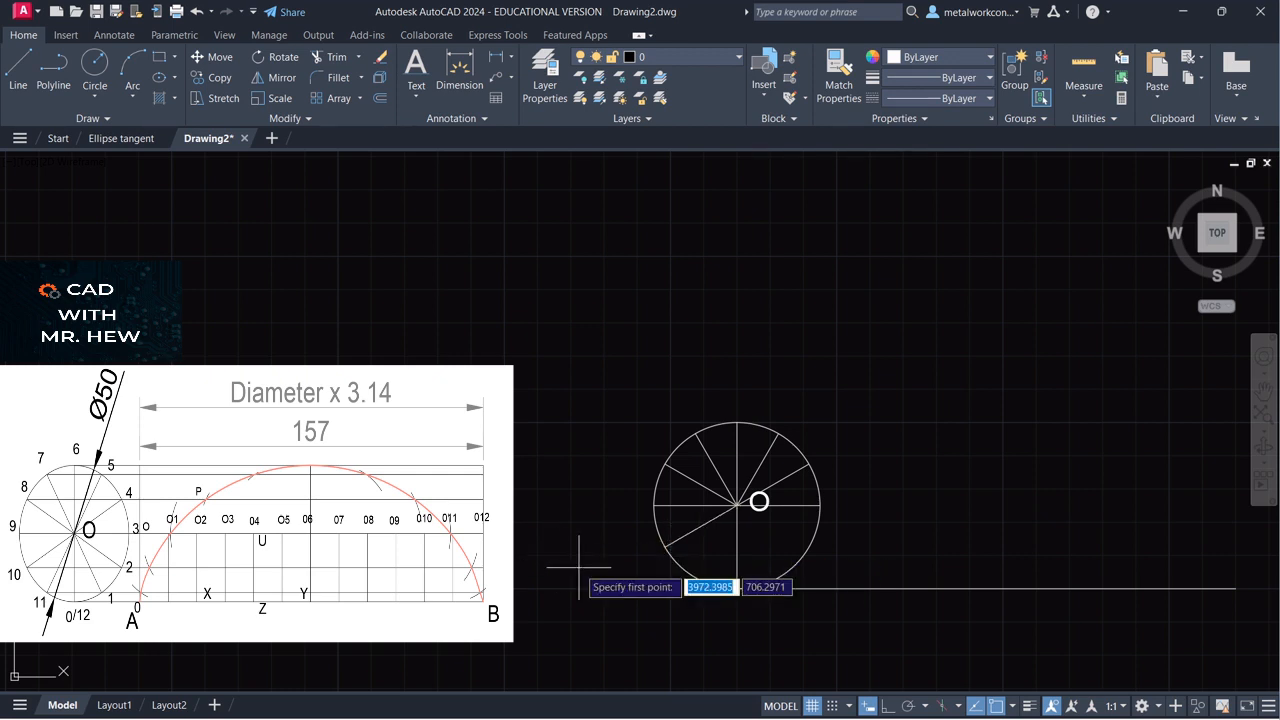
{"action": "left_click", "coordinate": [737, 505]}
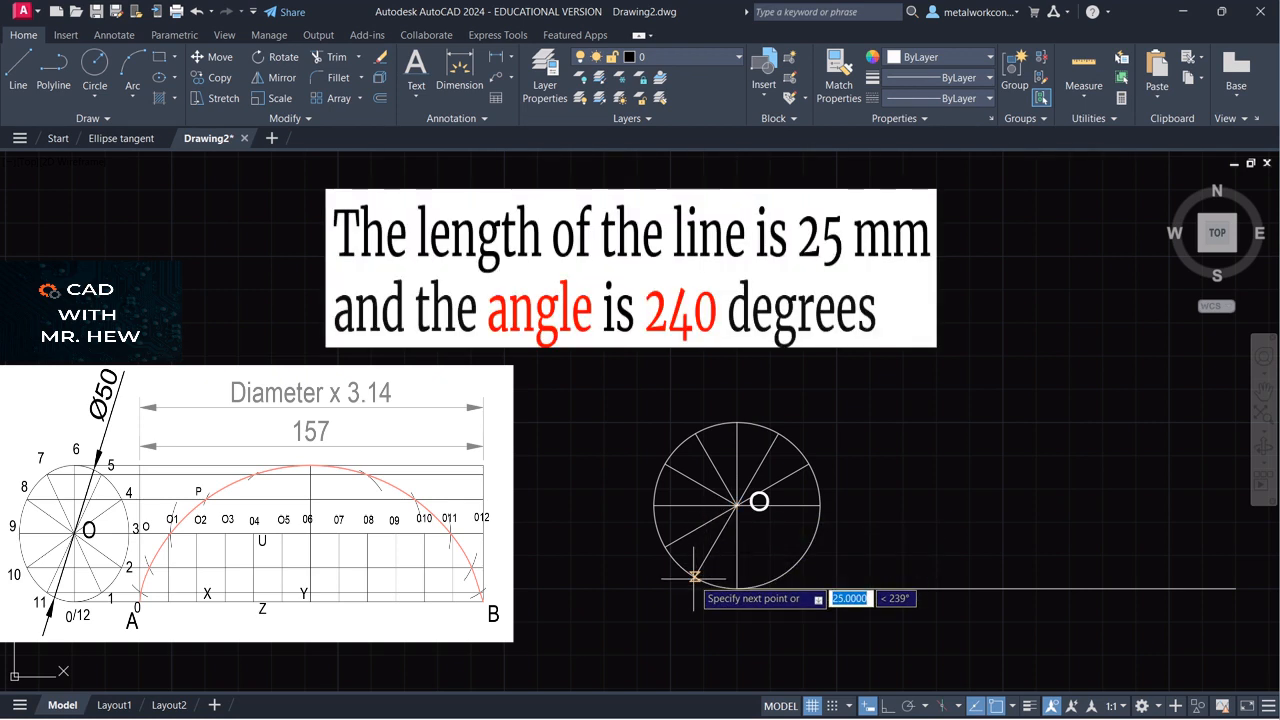
{"action": "type", "text": "25"}
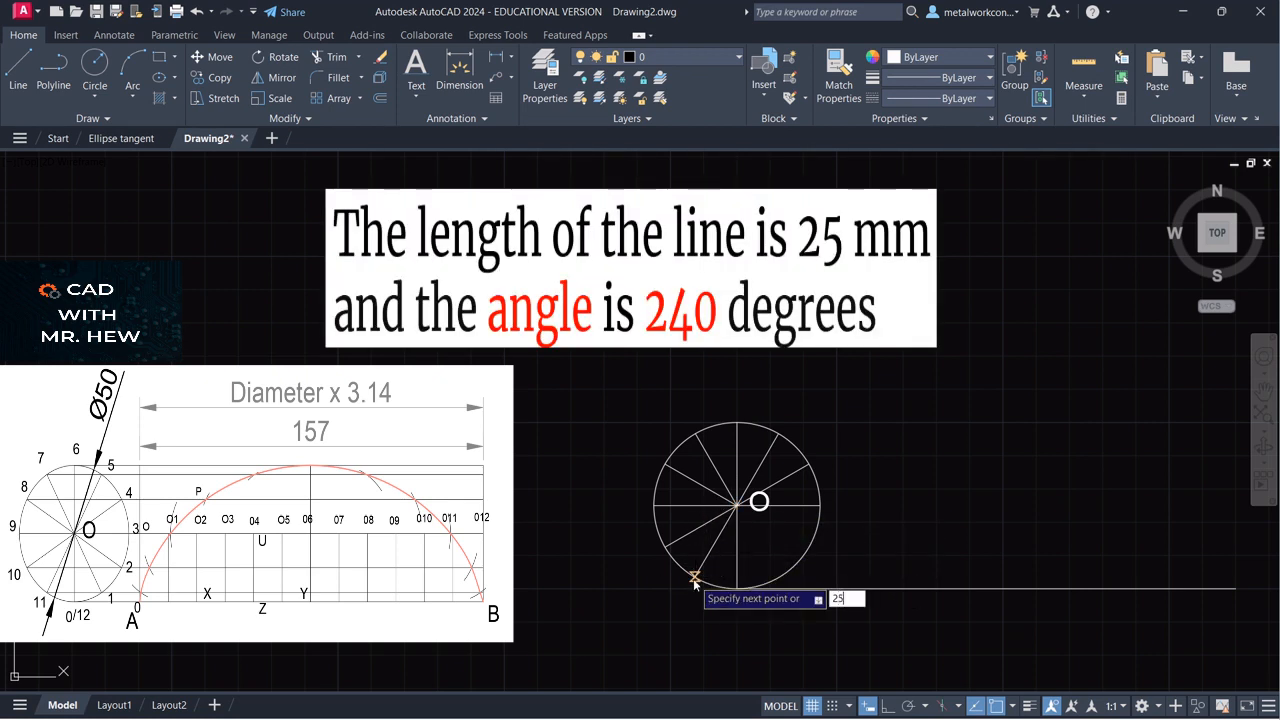
{"action": "key", "text": "Tab"}
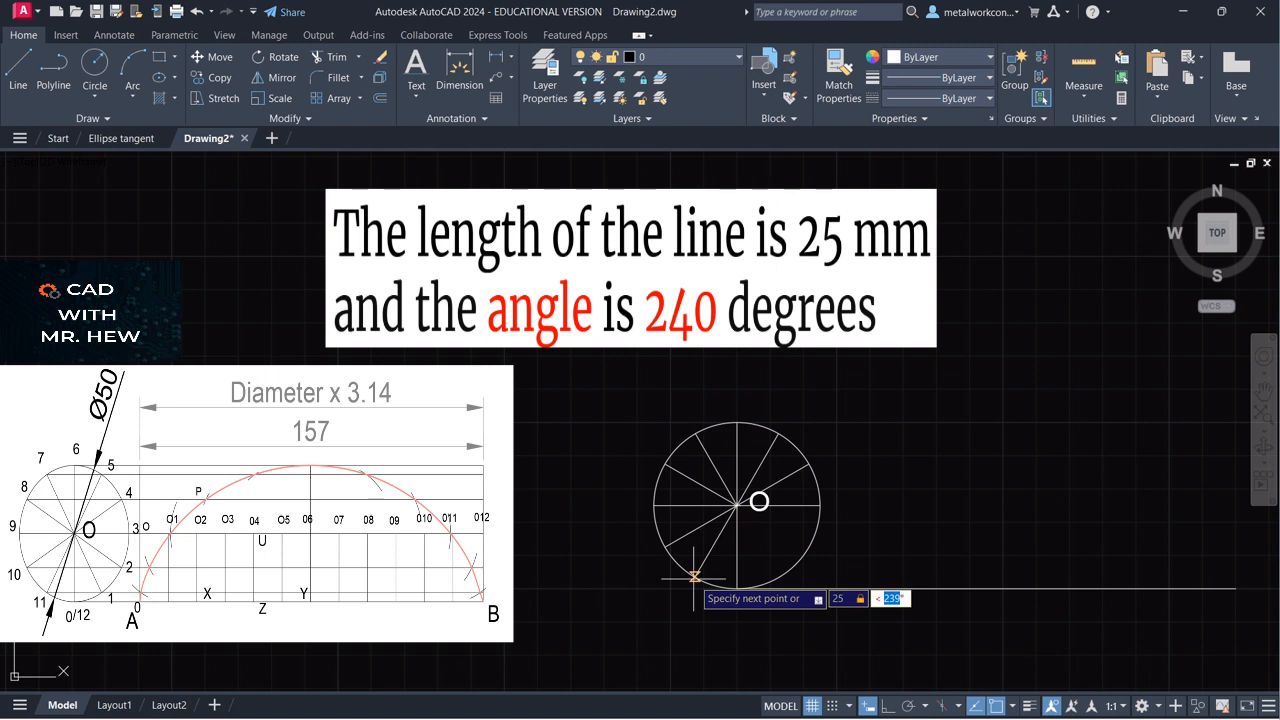
{"action": "type", "text": "240"}
{"action": "key", "text": "Return"}
{"action": "key", "text": "Return"}
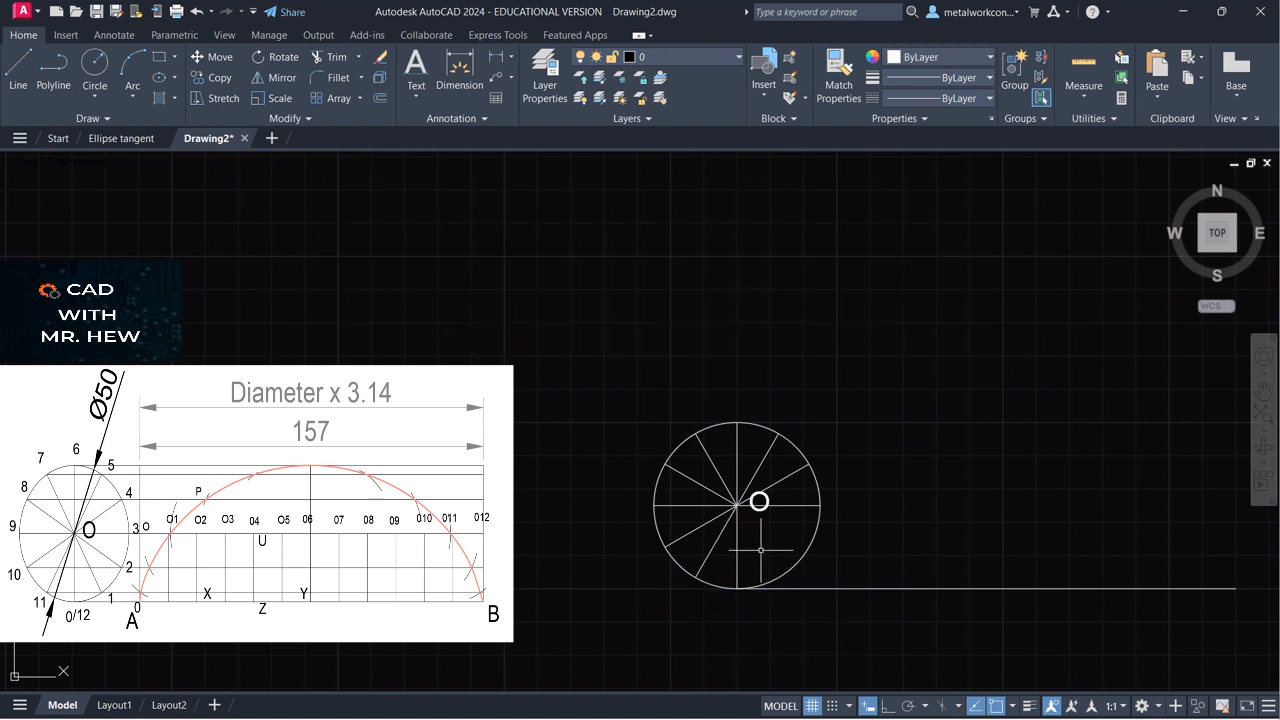
Step: Draw a radius line from the circle's centre, 25 units long at an angle of 300°
{"action": "key", "text": "Return"}
{"action": "left_click", "coordinate": [737, 505]}
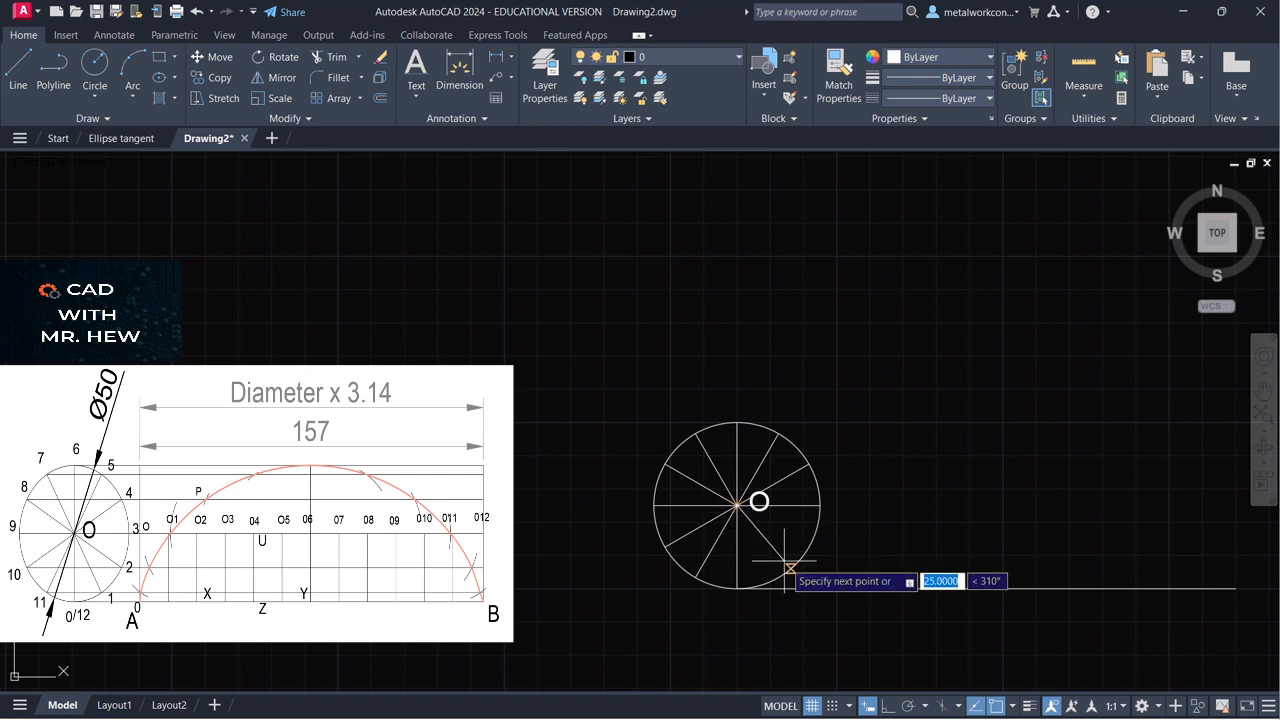
{"action": "type", "text": "25"}
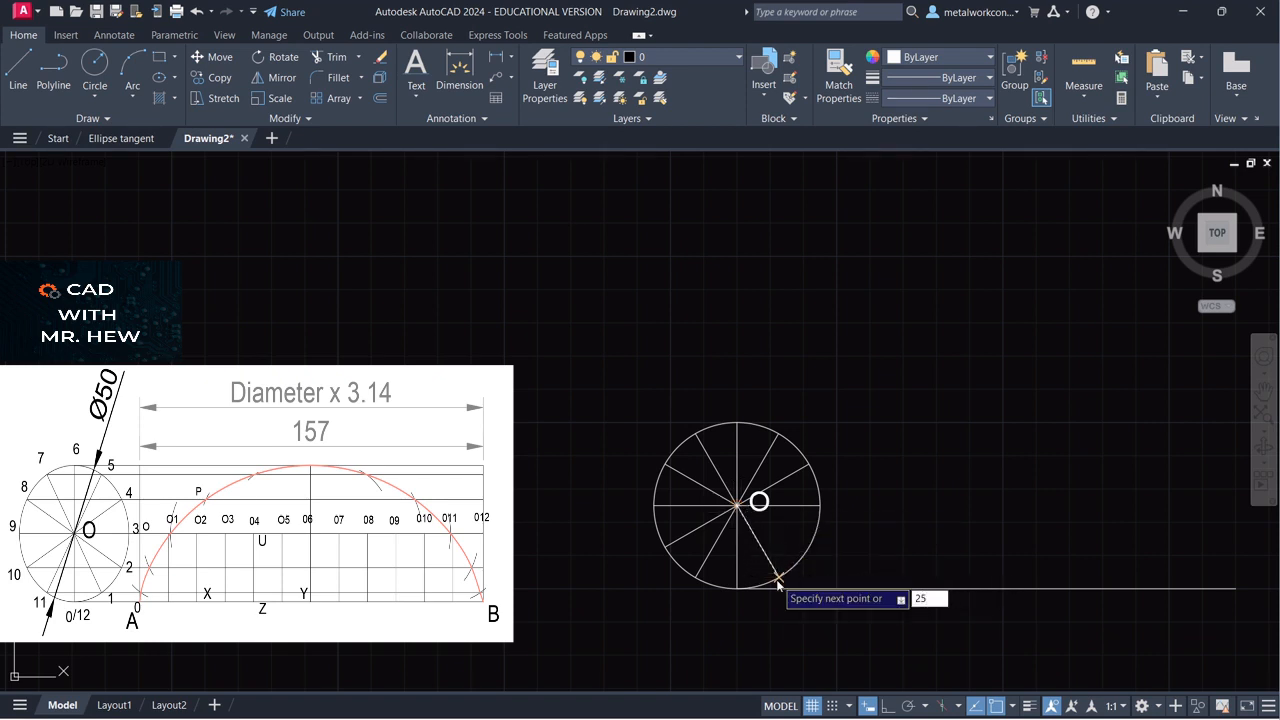
{"action": "key", "text": "Tab"}
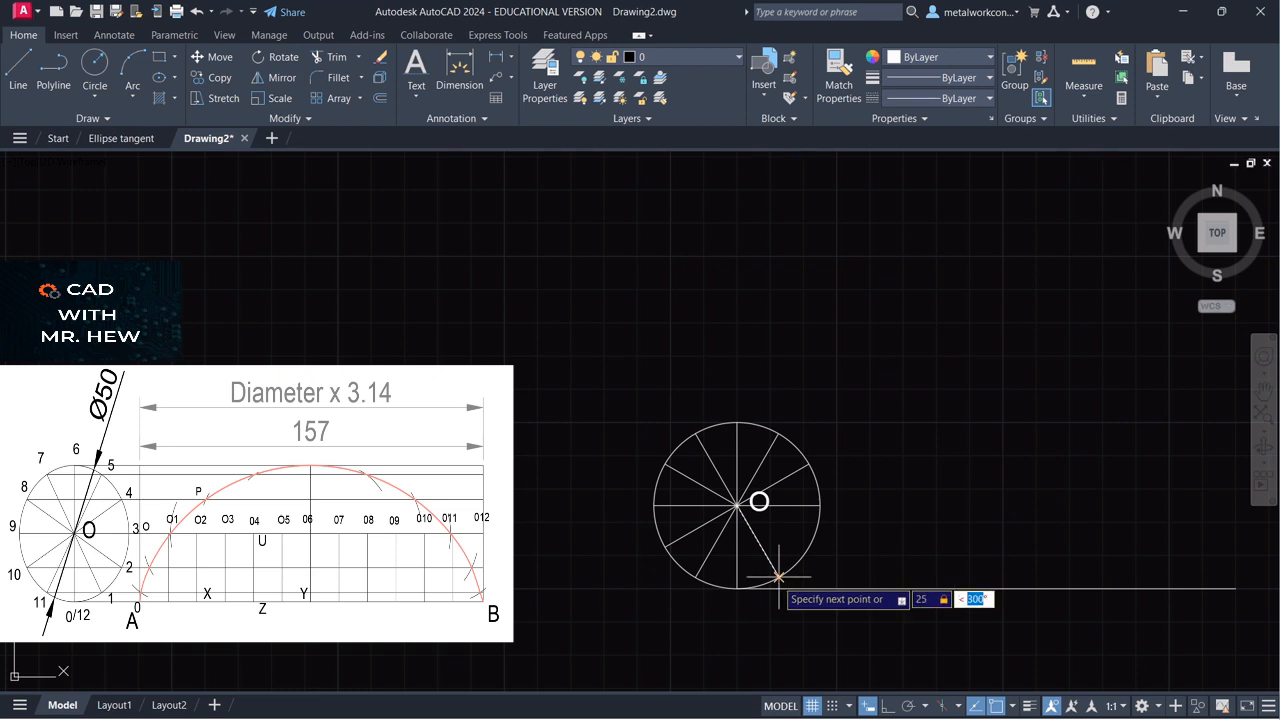
{"action": "type", "text": "300"}
{"action": "key", "text": "Return"}
{"action": "key", "text": "Return"}
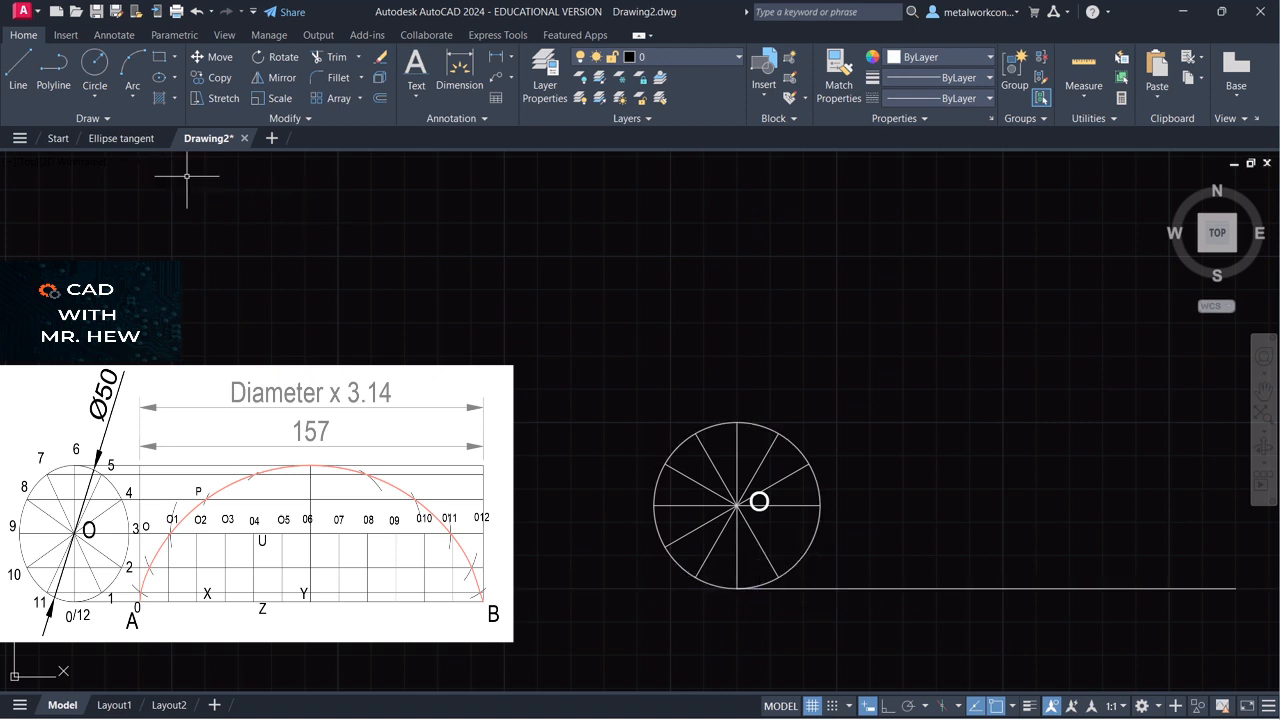
Step: Draw a radius line from the circle's centre, 25 units long at an angle of 330°
{"action": "key", "text": "space"}
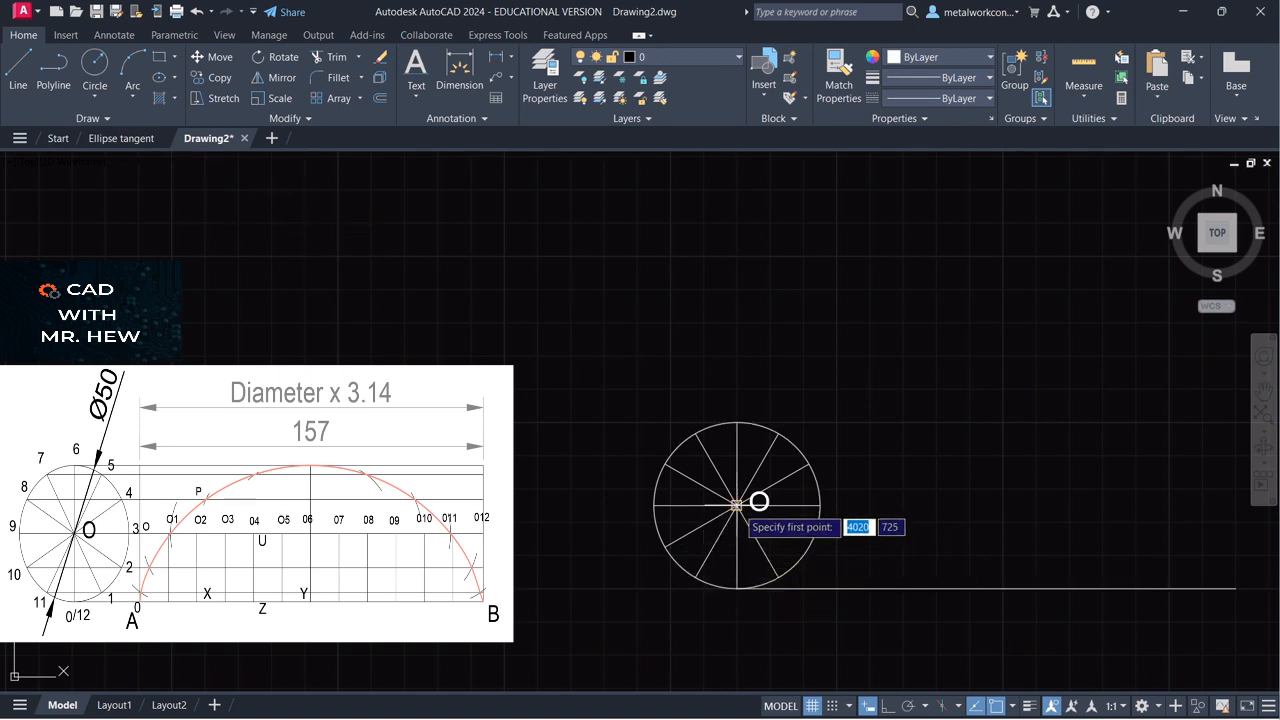
{"action": "left_click", "coordinate": [737, 506]}
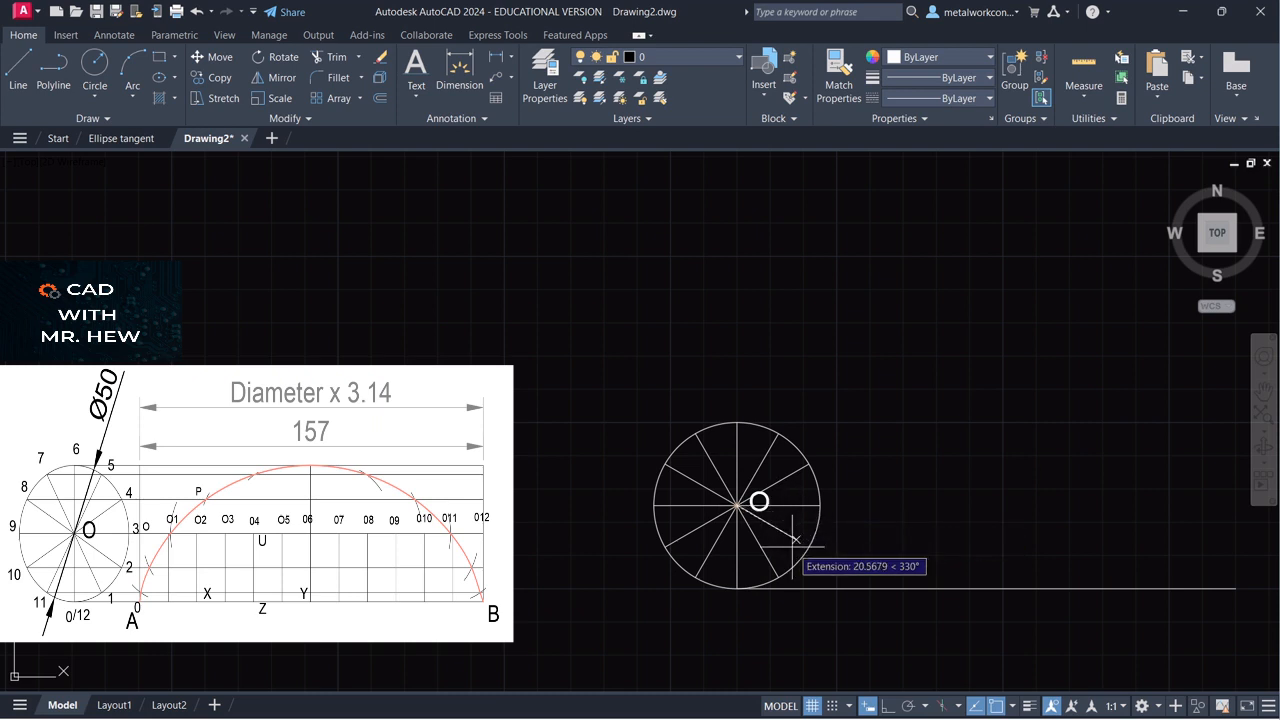
{"action": "type", "text": "25"}
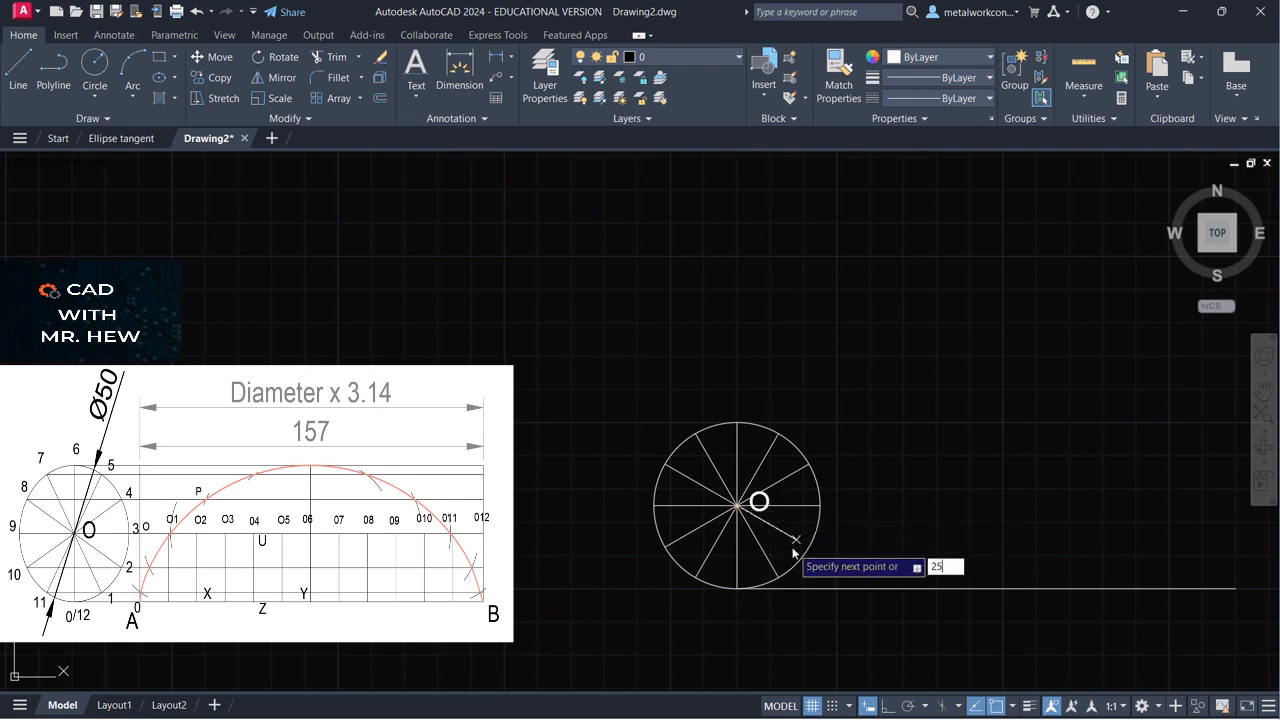
{"action": "key", "text": "Tab"}
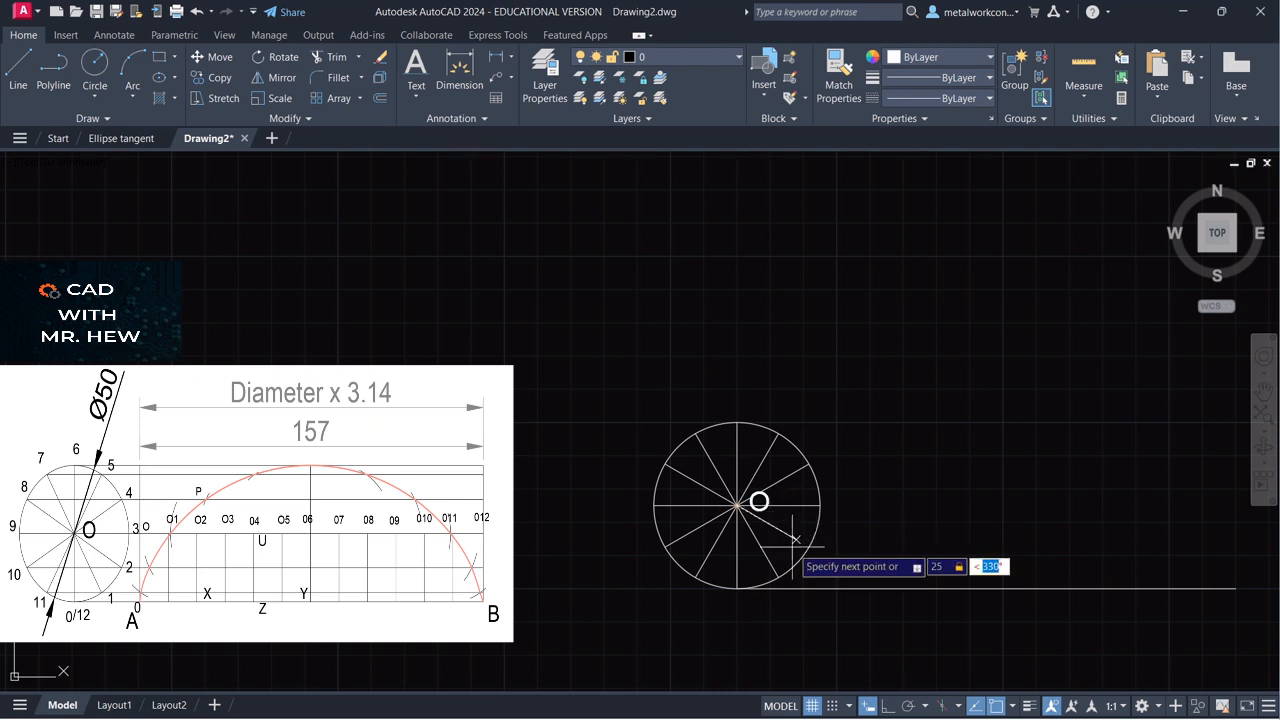
{"action": "type", "text": "33"}
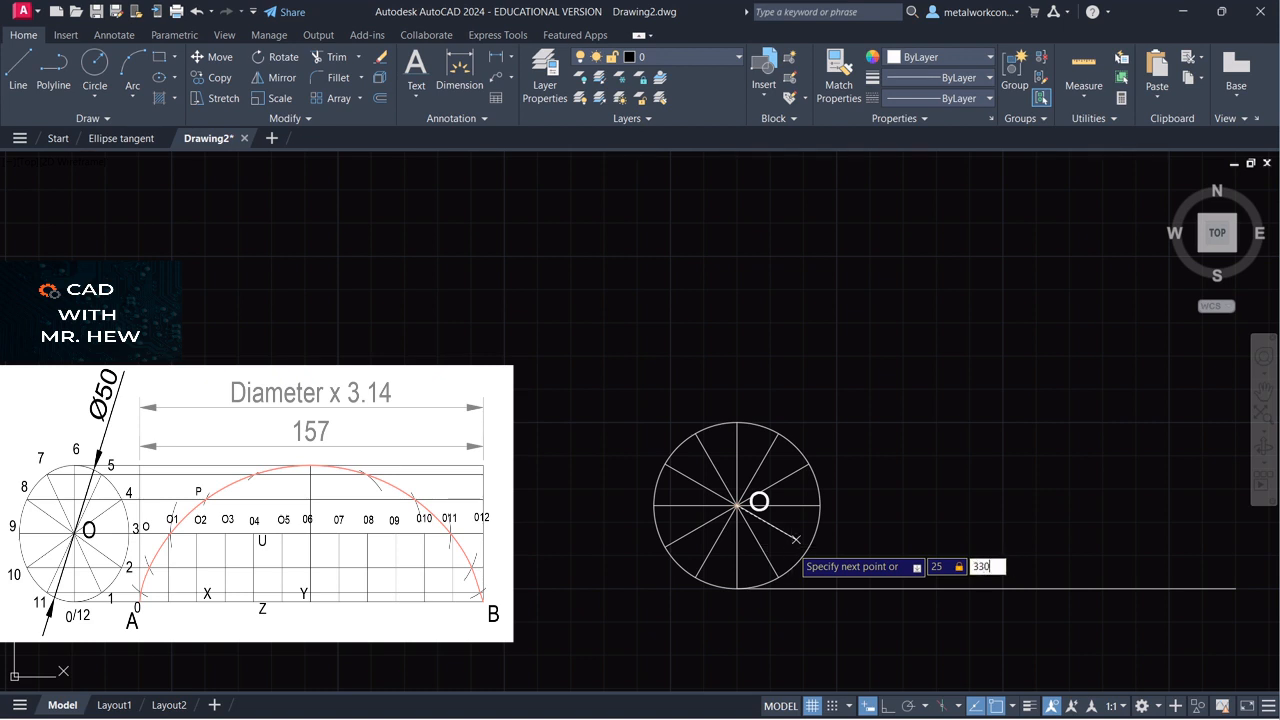
{"action": "key", "text": "Return"}
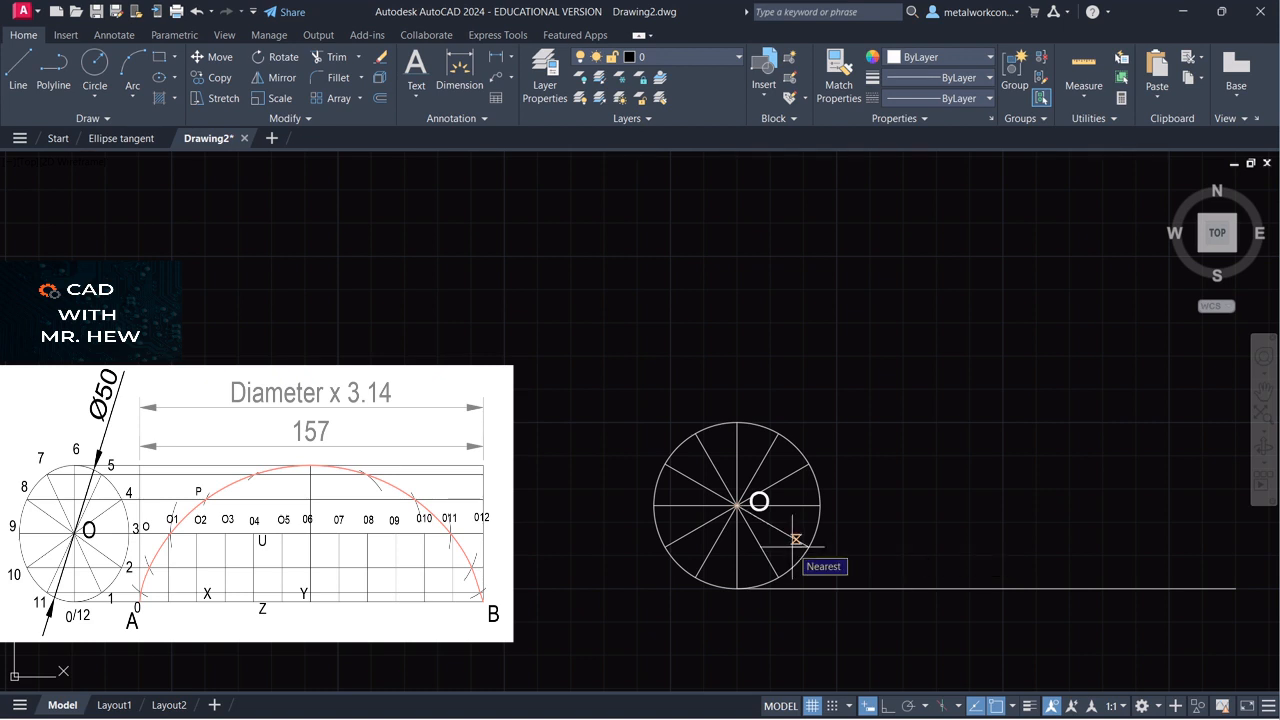
{"action": "key", "text": "Escape"}
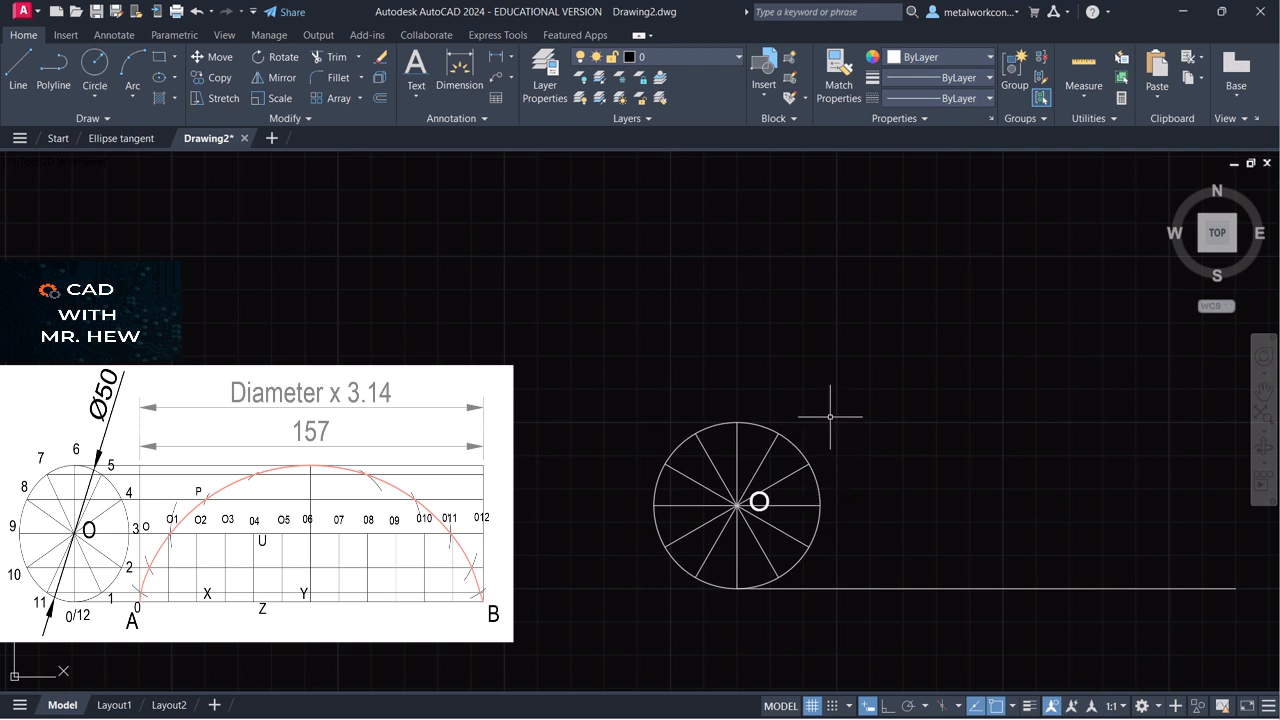
Step: Draw a vertical line just right of the circle, from the baseline up to the level of the circle's top
{"action": "left_click", "coordinate": [17, 73]}
{"action": "left_click", "coordinate": [836, 589]}
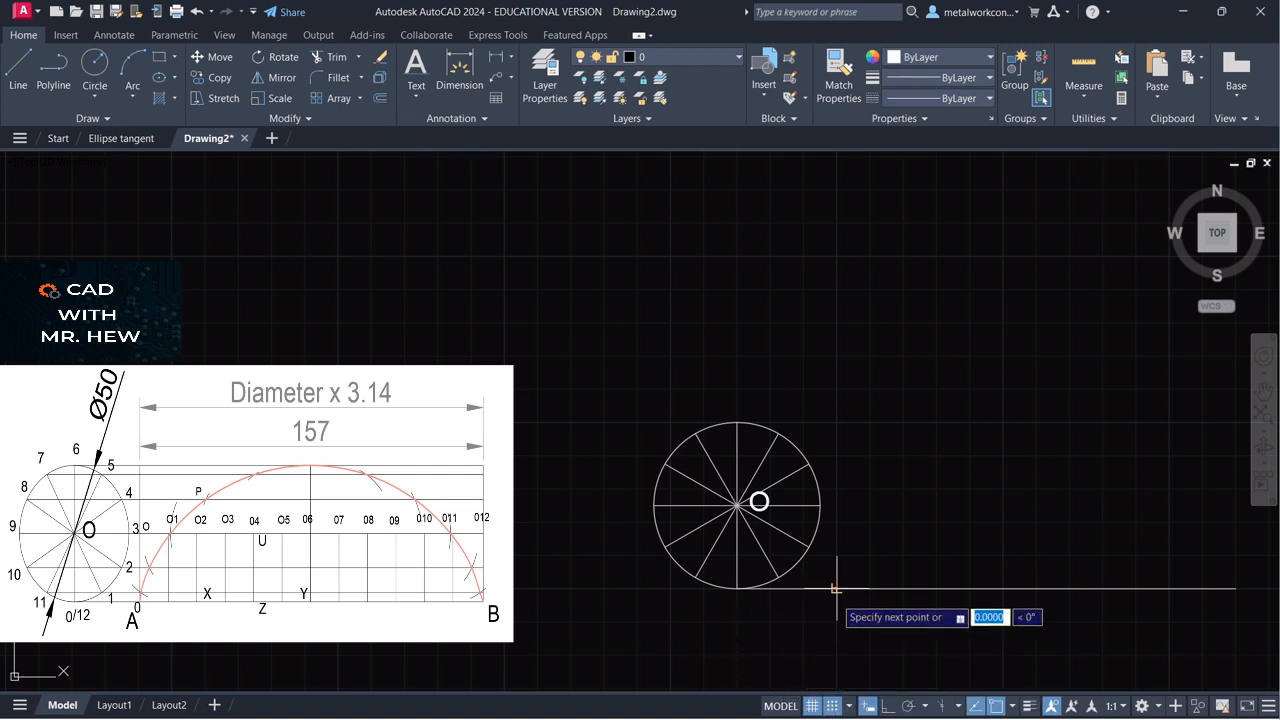
{"action": "left_click", "coordinate": [836, 422]}
{"action": "key", "text": "Return"}
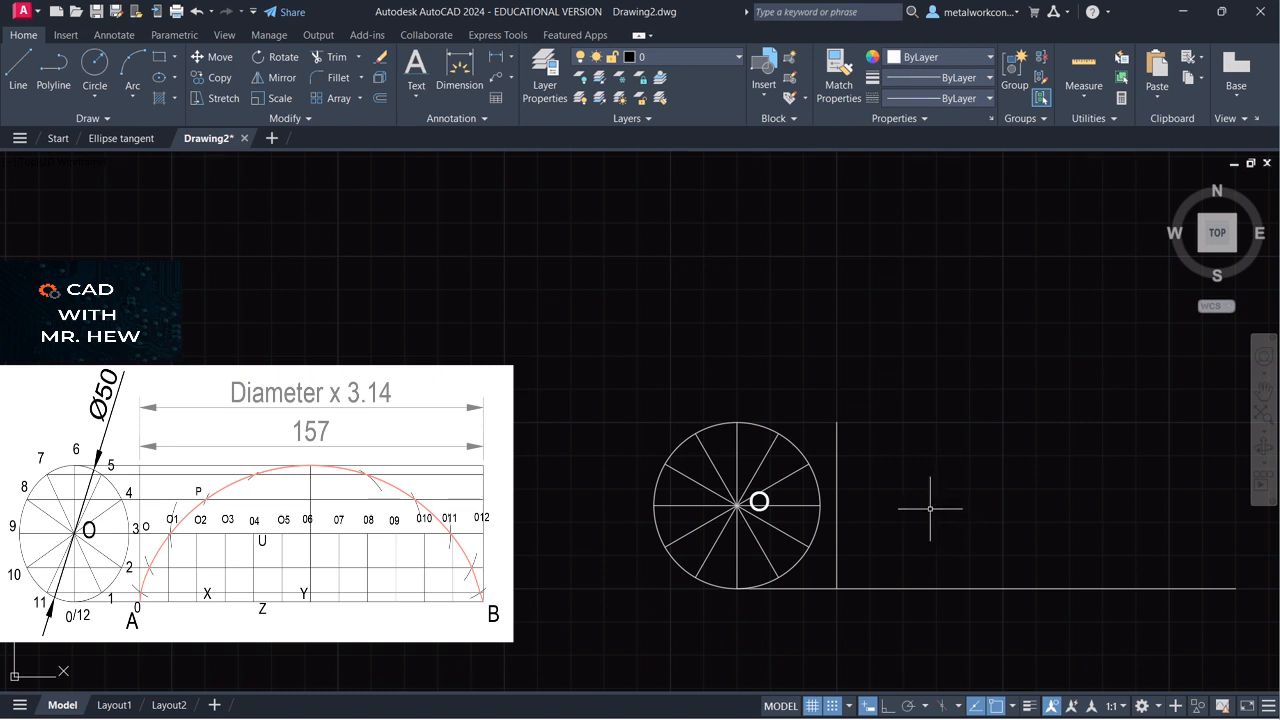
Step: Draw a horizontal line 157 units long to the right from the upper end of the vertical line
{"action": "left_click", "coordinate": [13, 67]}
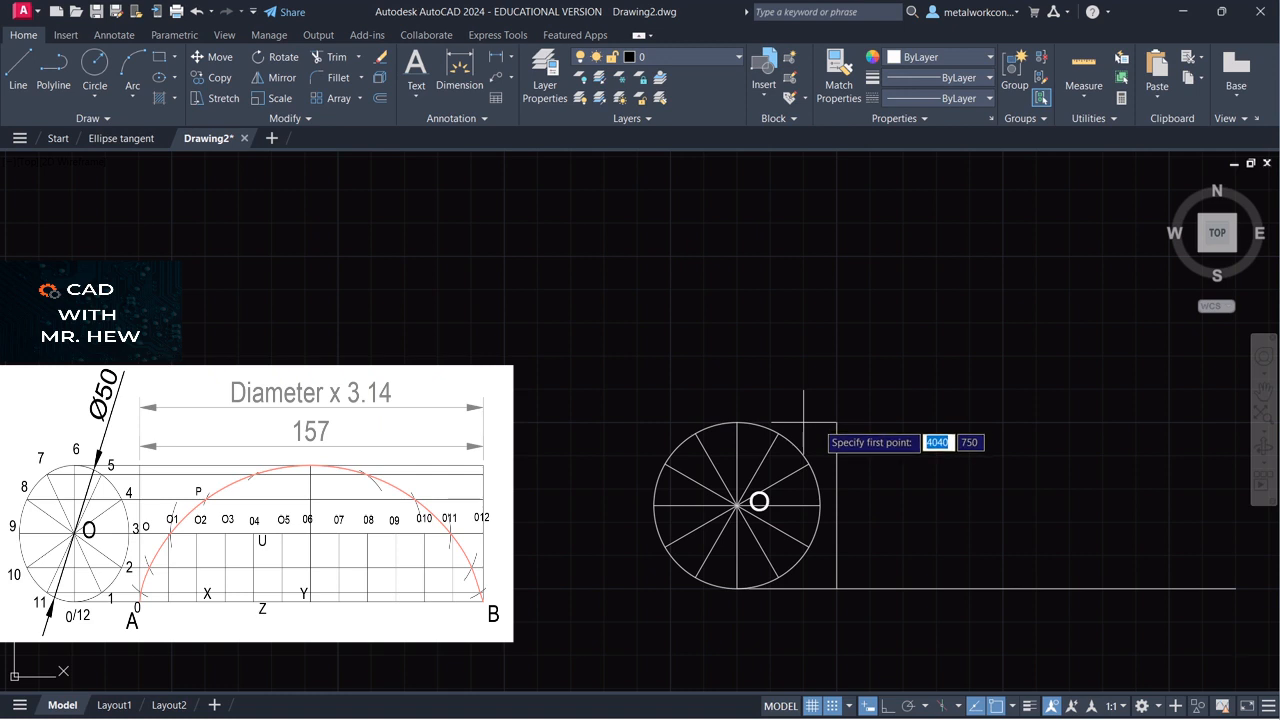
{"action": "left_click", "coordinate": [836, 422]}
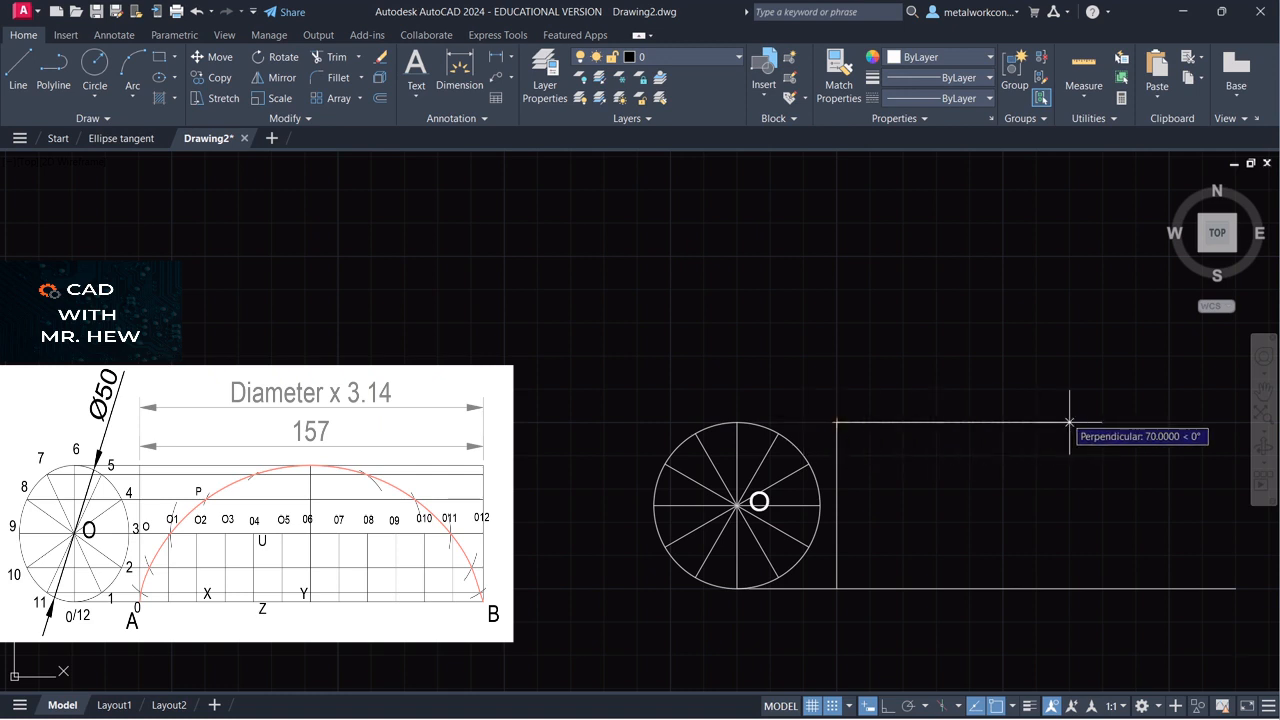
{"action": "type", "text": "15"}
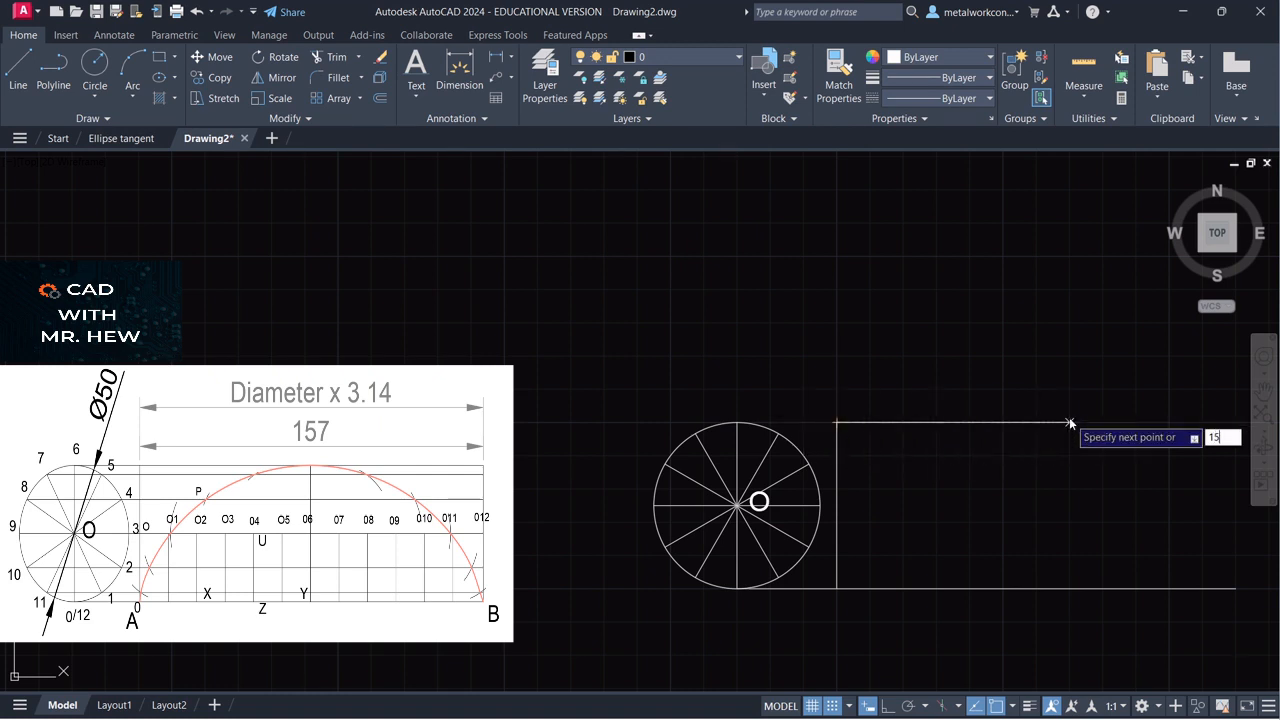
{"action": "type", "text": "7"}
{"action": "key", "text": "Return"}
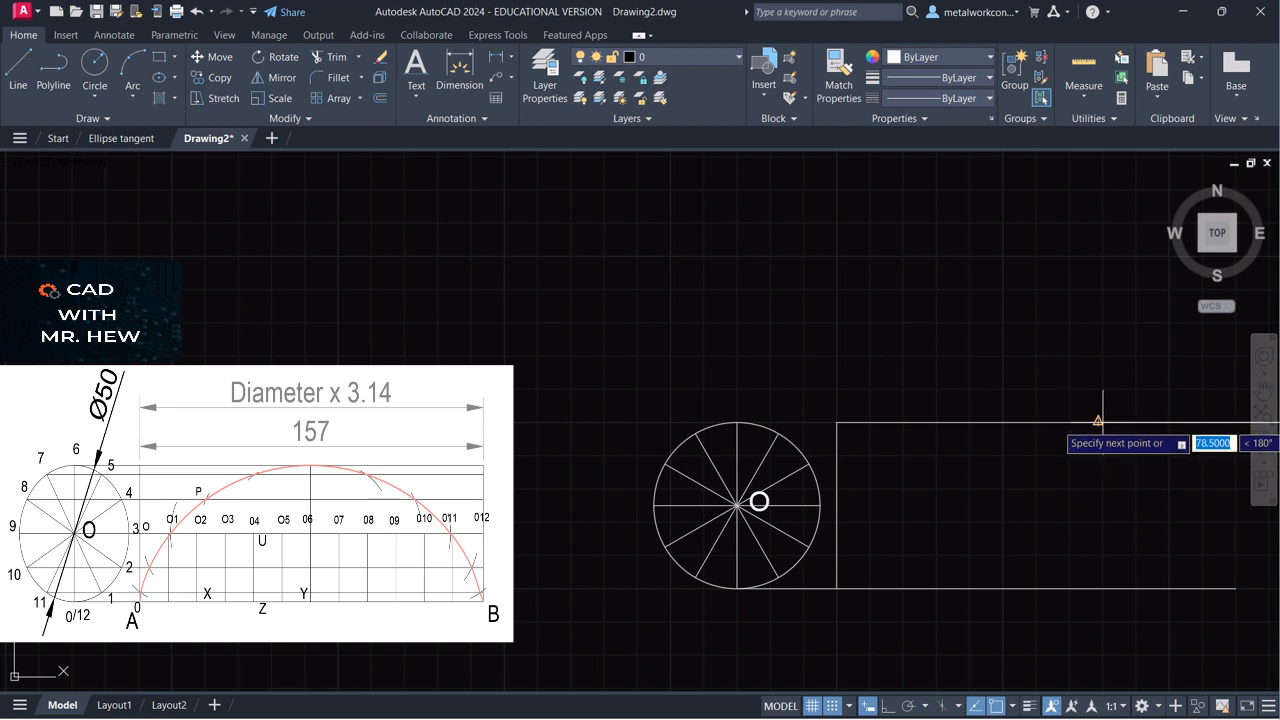
{"action": "key", "text": "Escape"}
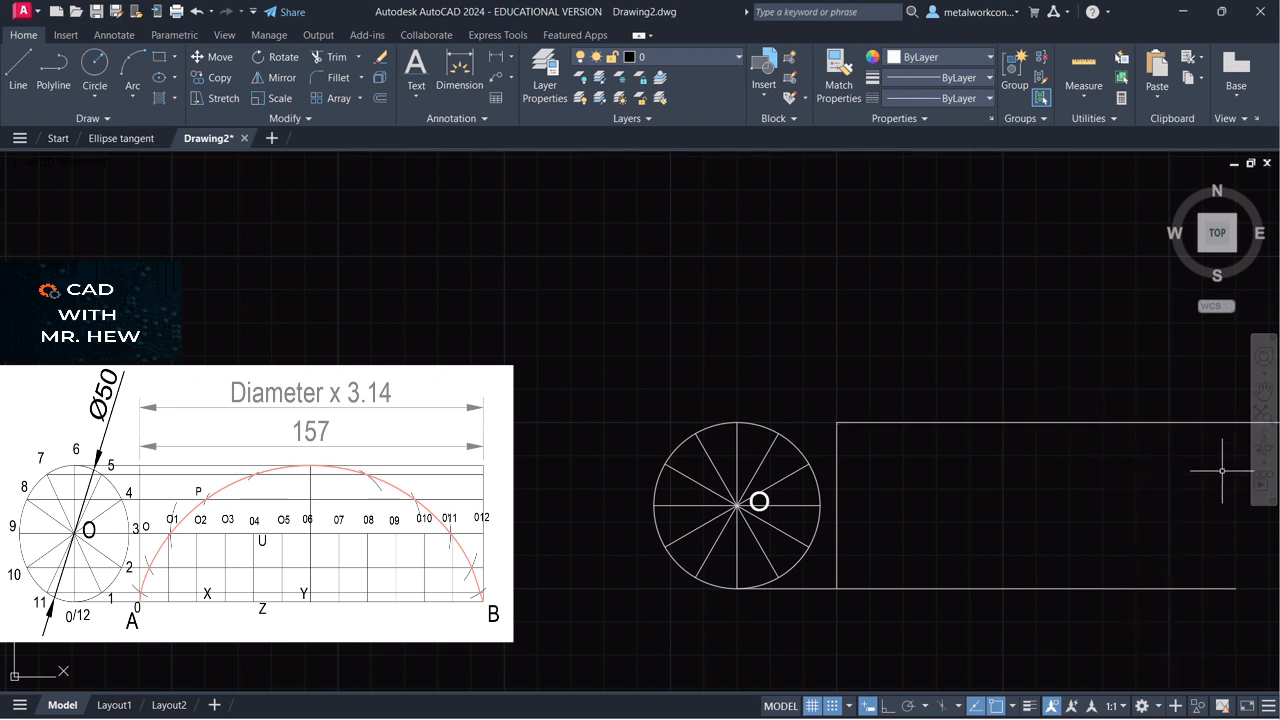
Step: With Ortho and grid snap on, draw a vertical line from the 157-unit line's right end down to the baseline level
{"action": "left_click", "coordinate": [1265, 392]}
{"action": "left_click_drag", "start_coordinate": [1217, 400], "coordinate": [1097, 405]}
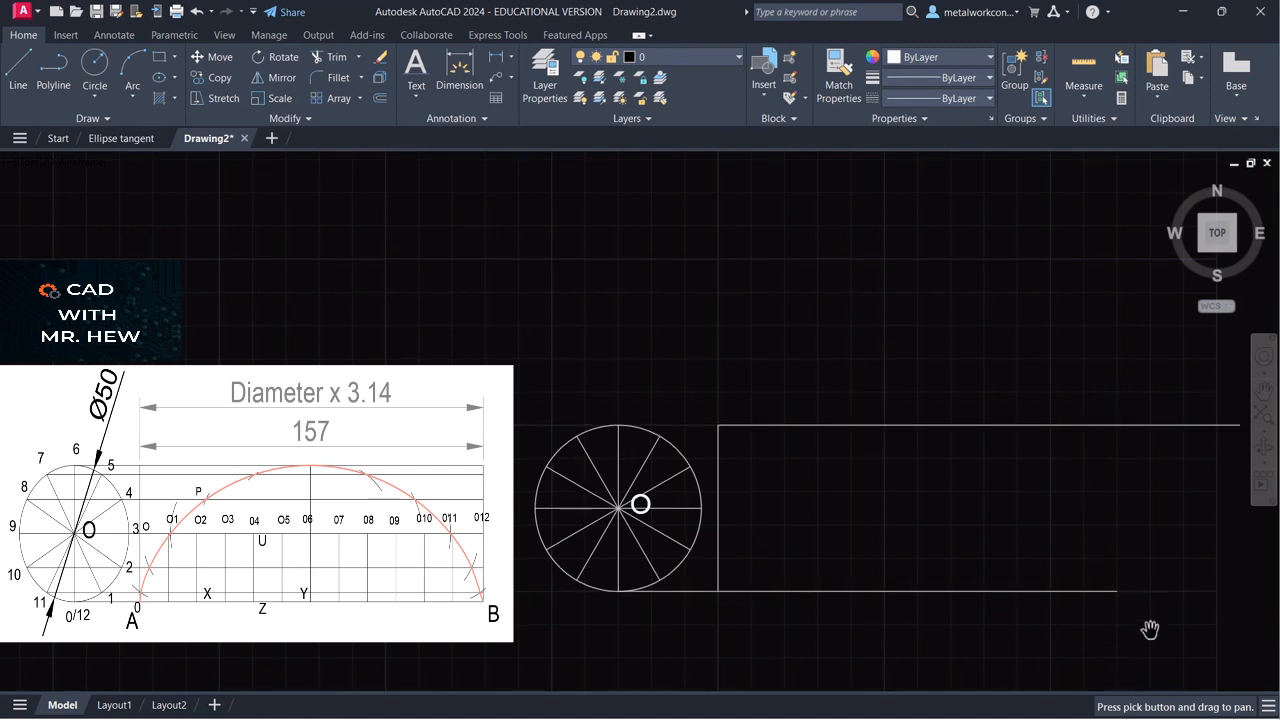
{"action": "left_click_drag", "start_coordinate": [1145, 553], "coordinate": [1141, 551]}
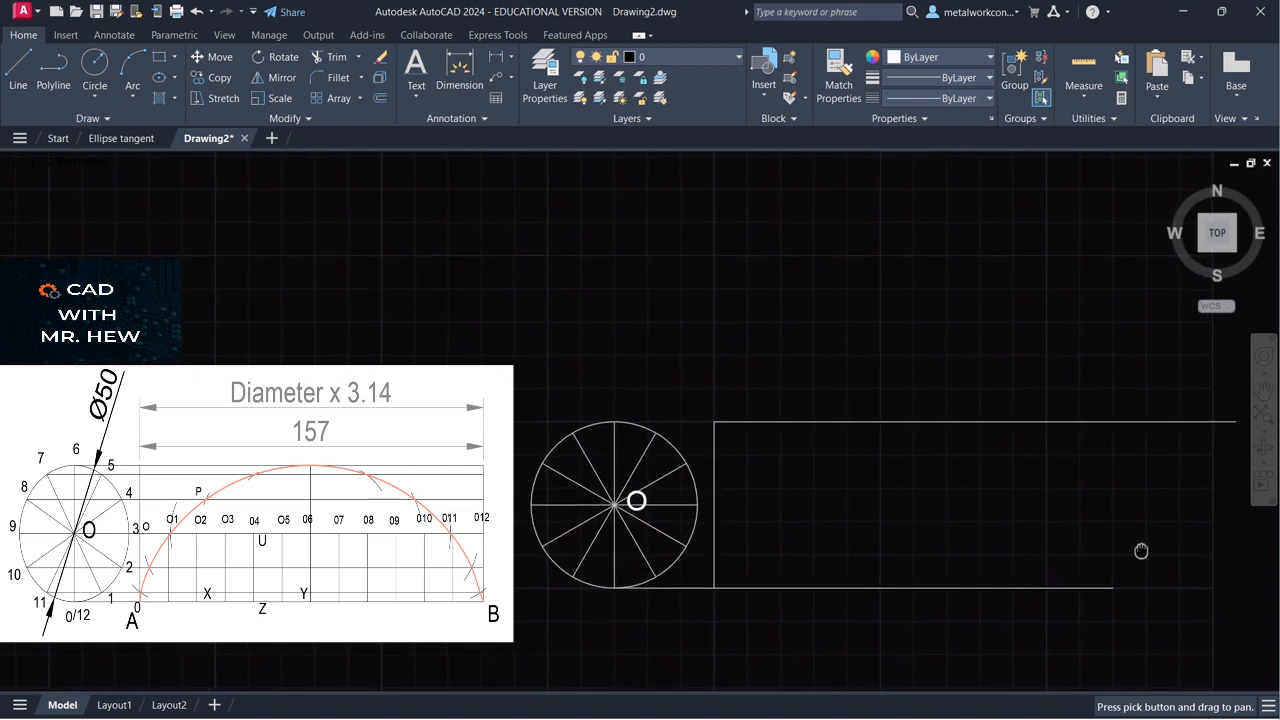
{"action": "key", "text": "Escape"}
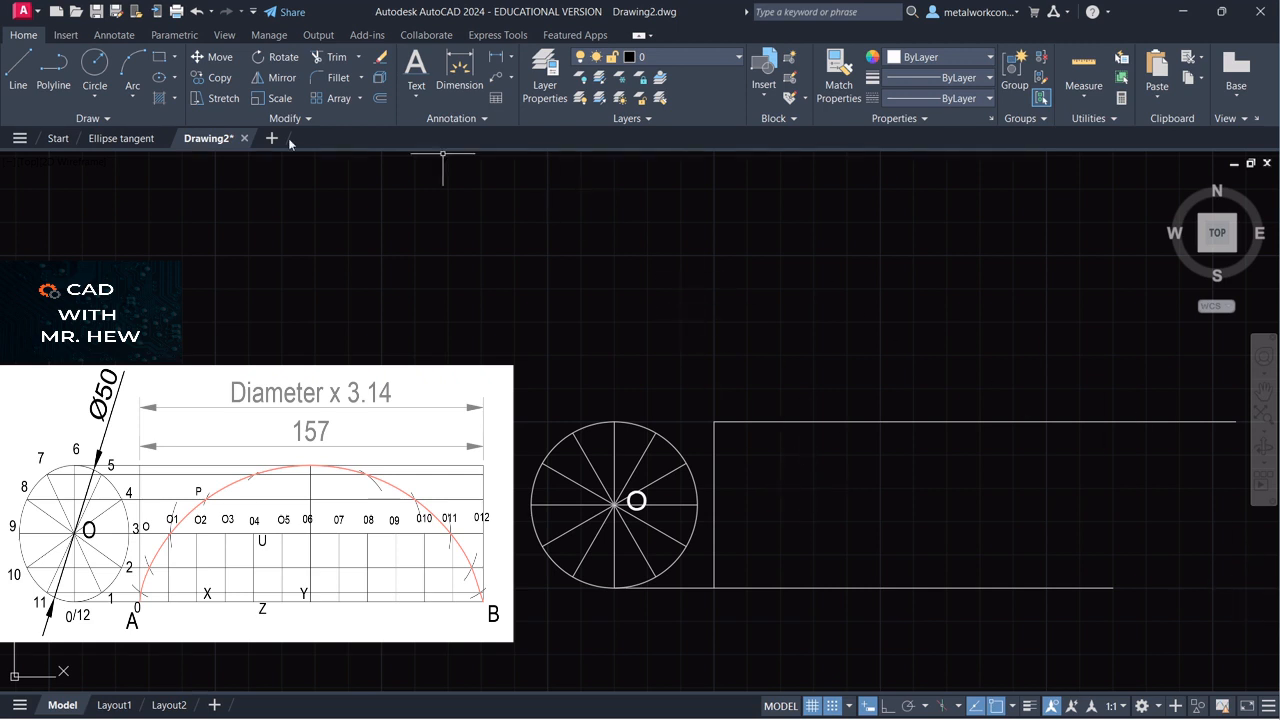
{"action": "left_click", "coordinate": [17, 82]}
{"action": "left_click", "coordinate": [1236, 422]}
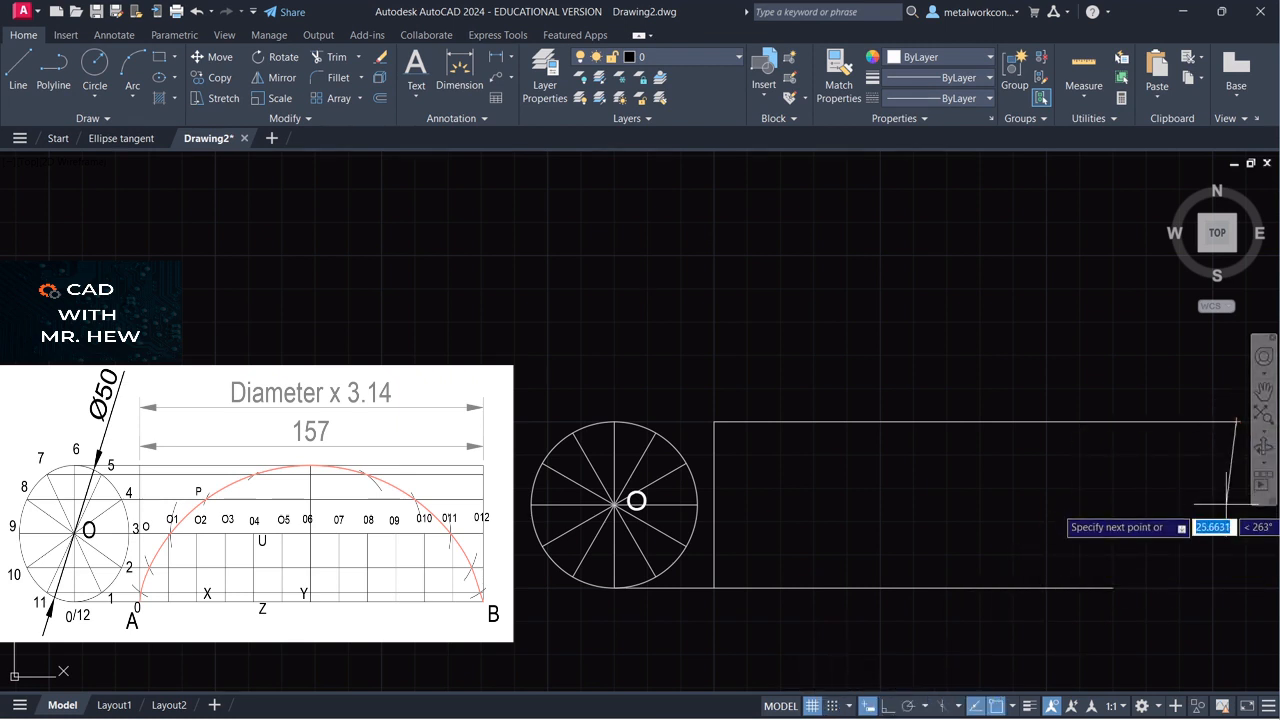
{"action": "left_click", "coordinate": [887, 706]}
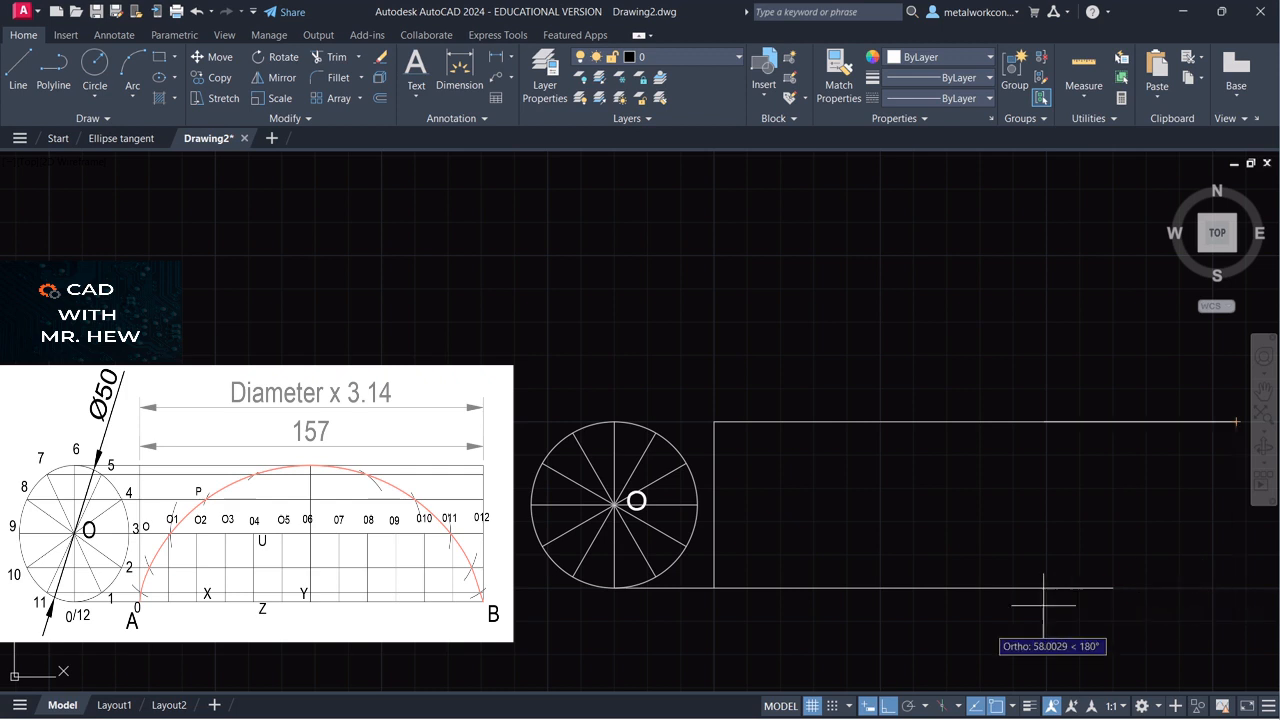
{"action": "left_click", "coordinate": [835, 706]}
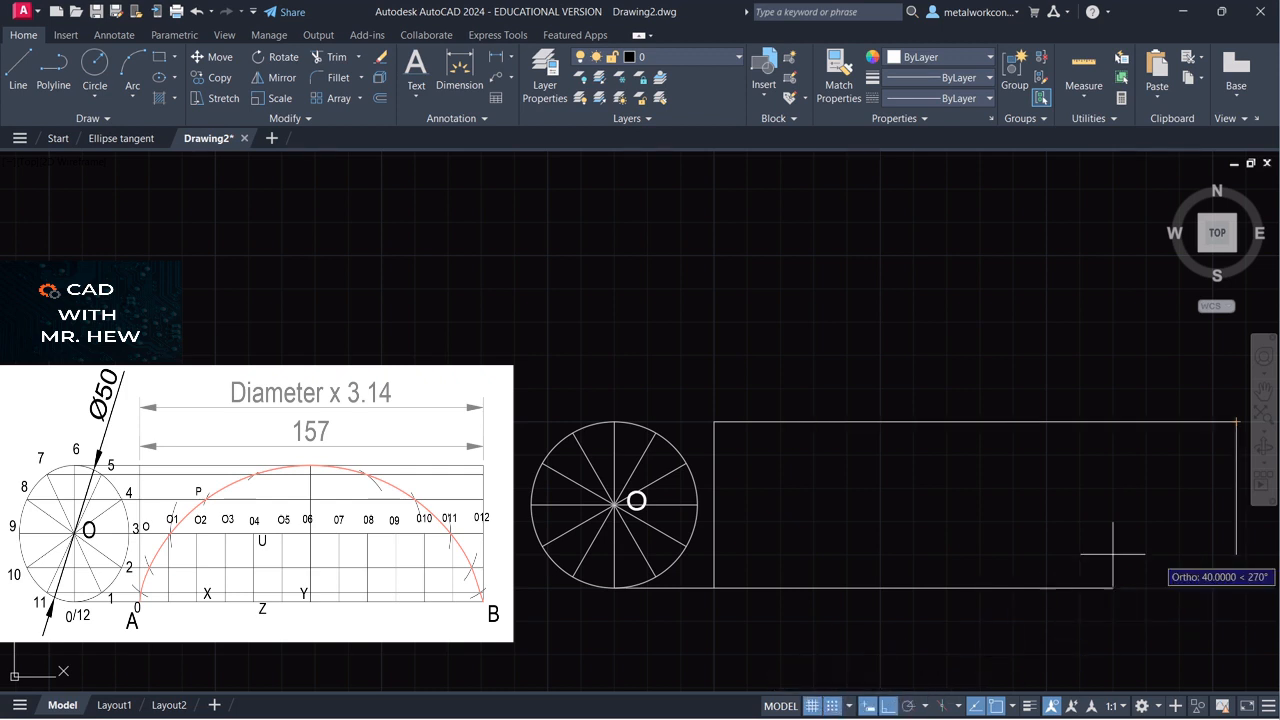
{"action": "left_click", "coordinate": [1246, 588]}
{"action": "key", "text": "Escape"}
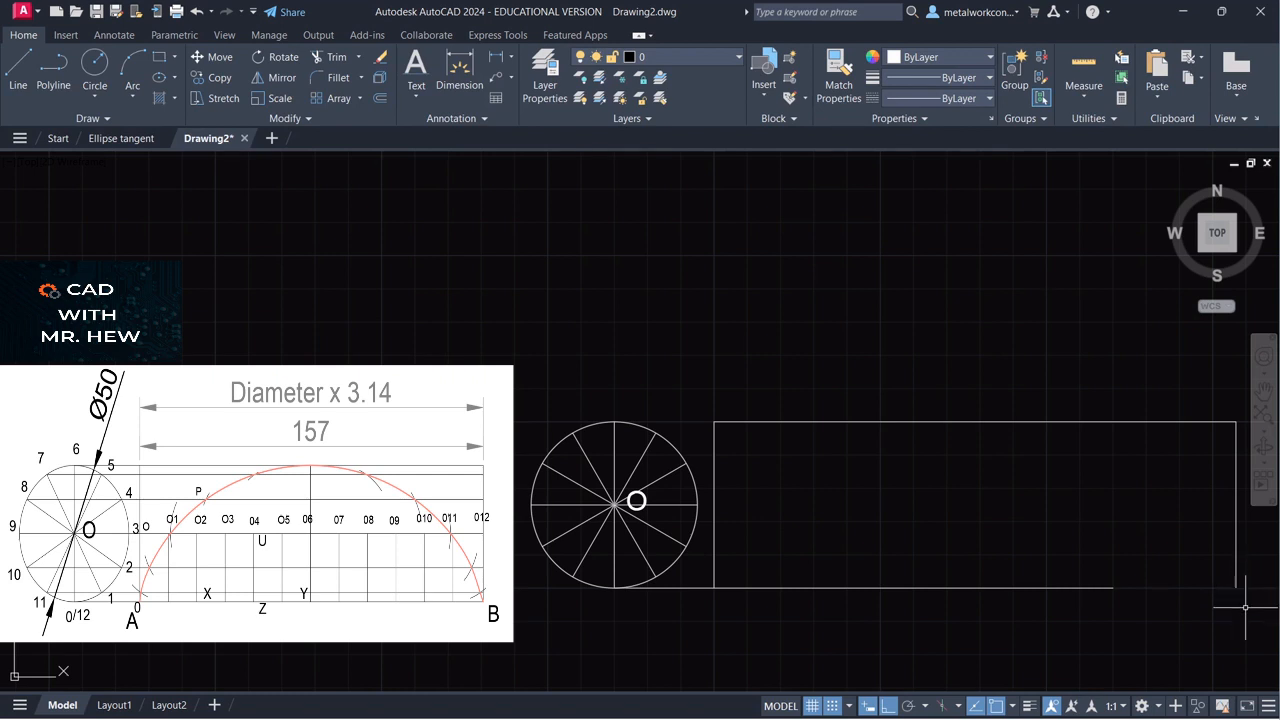
Step: Add a linear dimension to the upper horizontal line, placed above it
{"action": "left_click", "coordinate": [495, 62]}
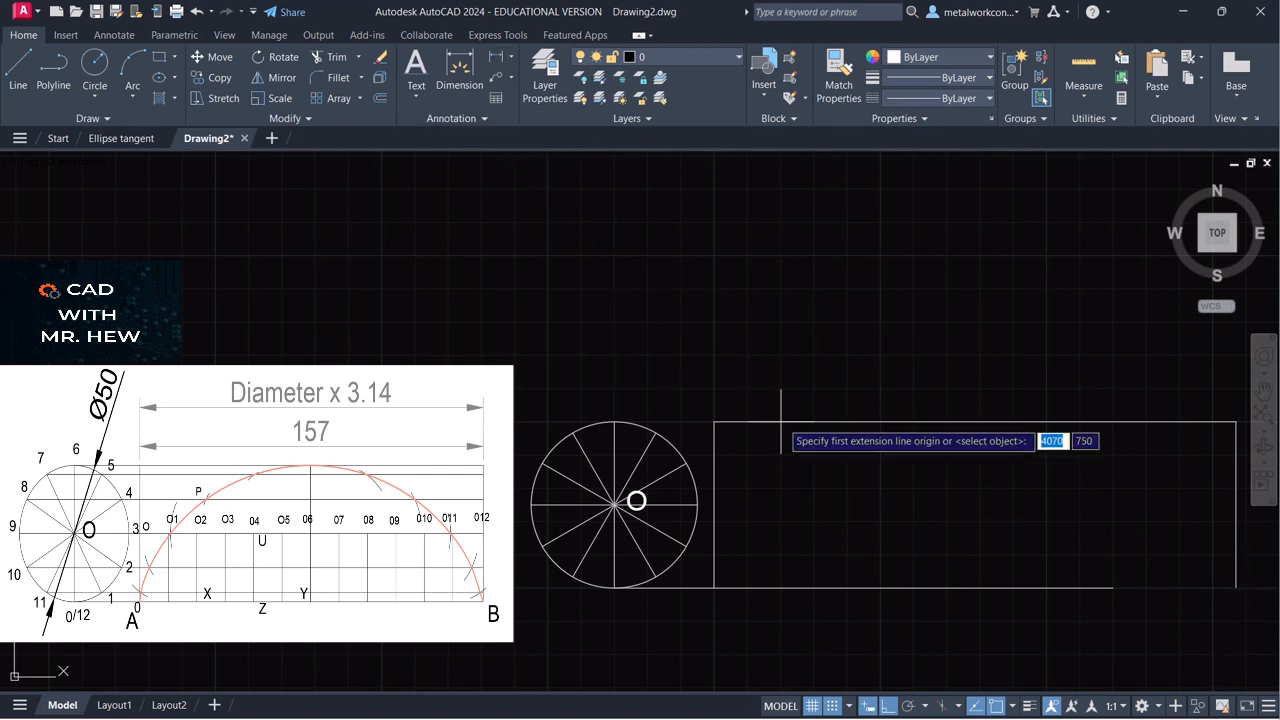
{"action": "left_click", "coordinate": [714, 423]}
{"action": "key", "text": "Escape"}
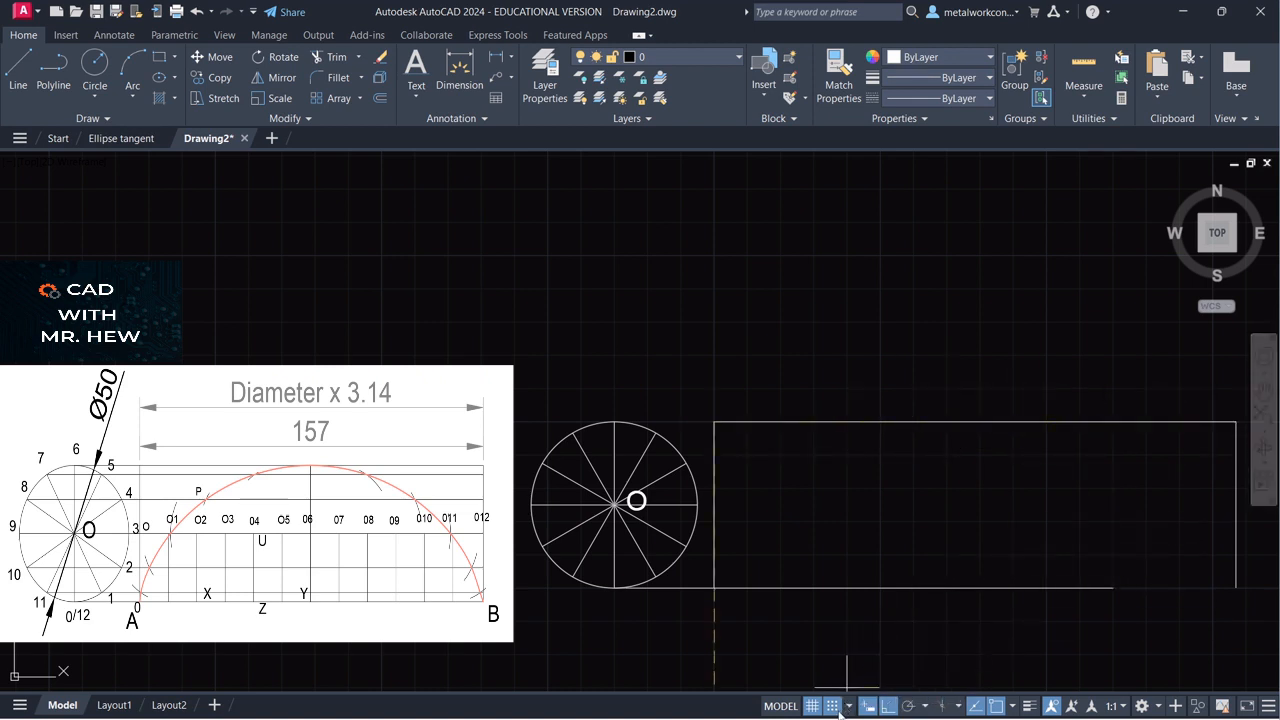
{"action": "left_click", "coordinate": [1236, 423]}
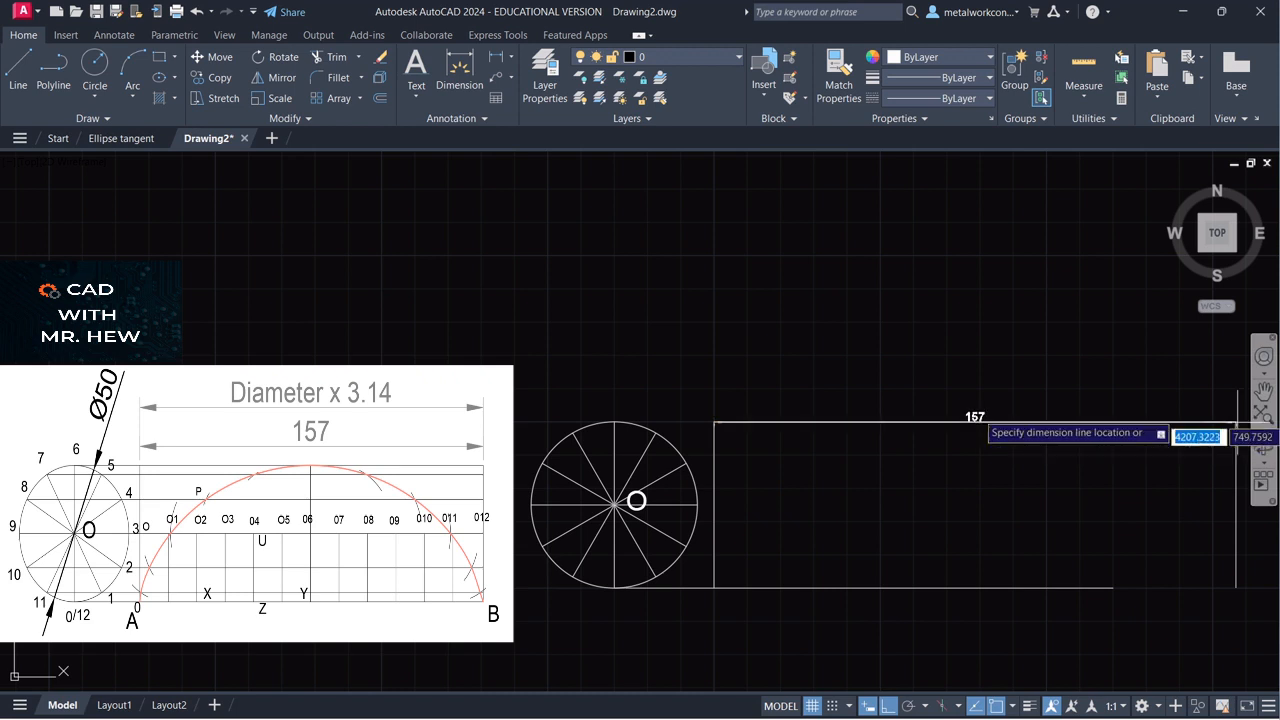
{"action": "left_click", "coordinate": [1236, 364]}
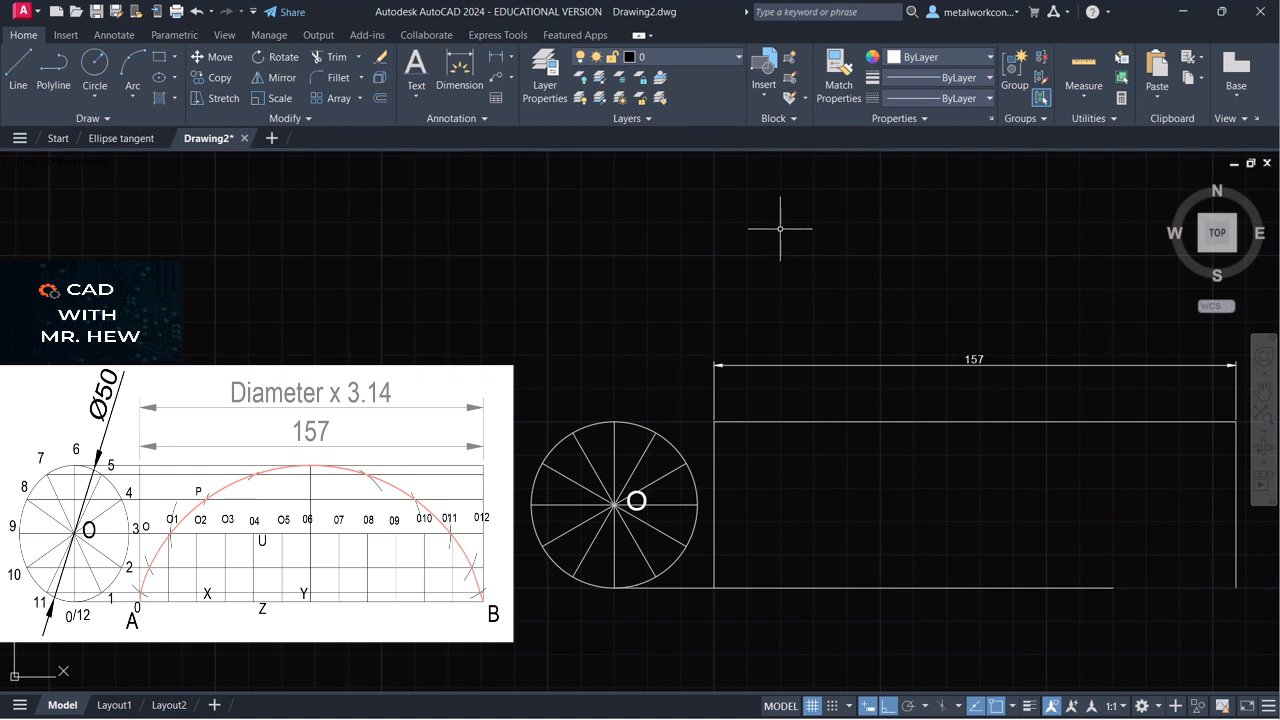
Step: Modify the ISO-25 dimension style to use an overall scale of 3
{"action": "type", "text": "D"}
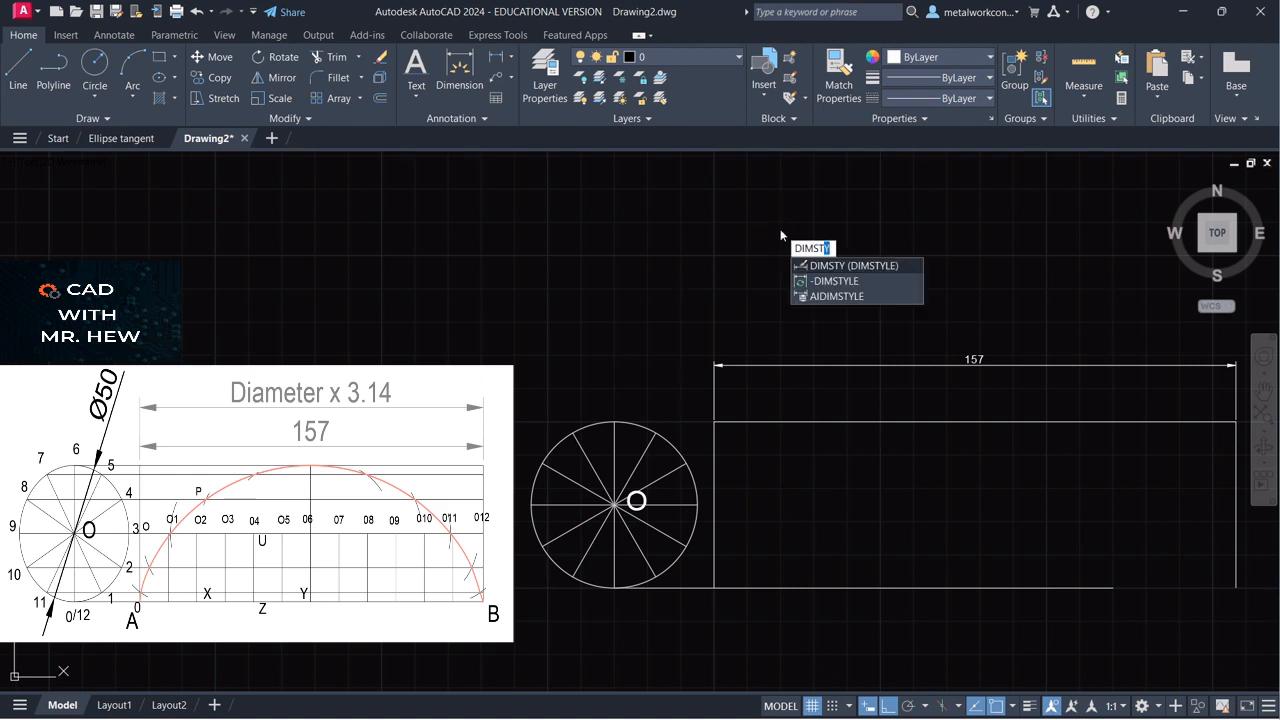
{"action": "type", "text": "IMST"}
{"action": "key", "text": "Return"}
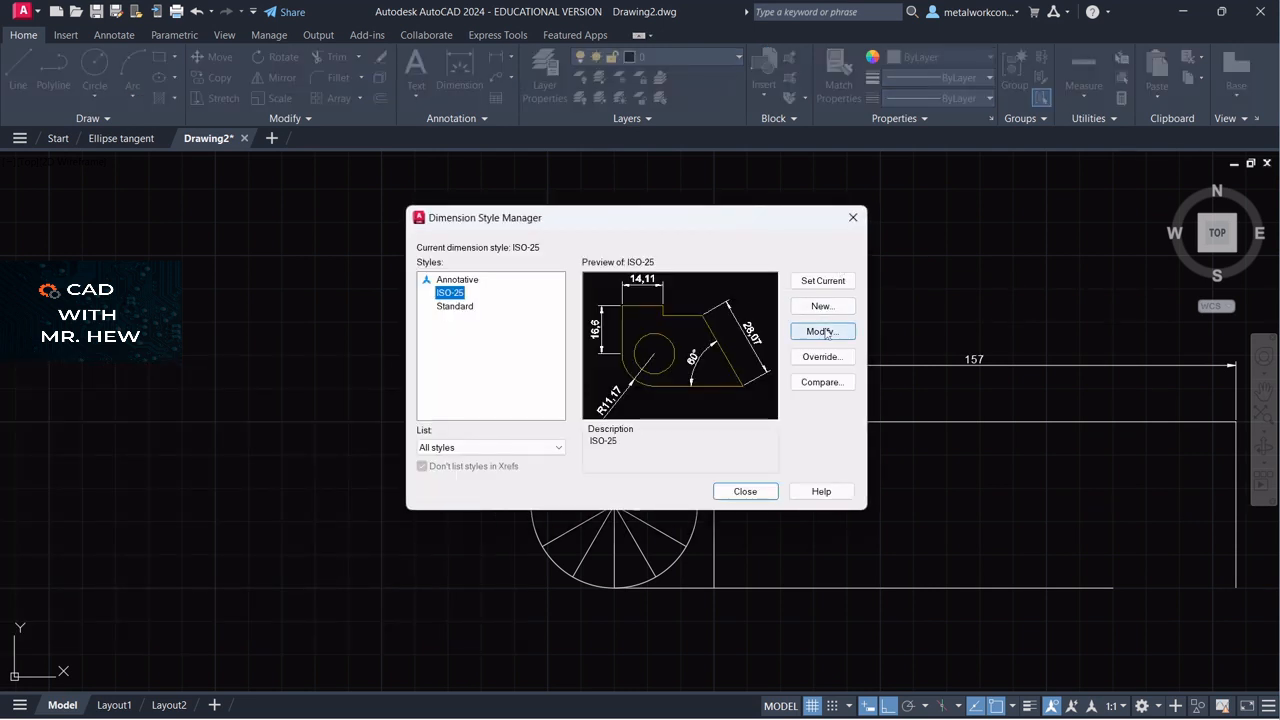
{"action": "left_click", "coordinate": [823, 332]}
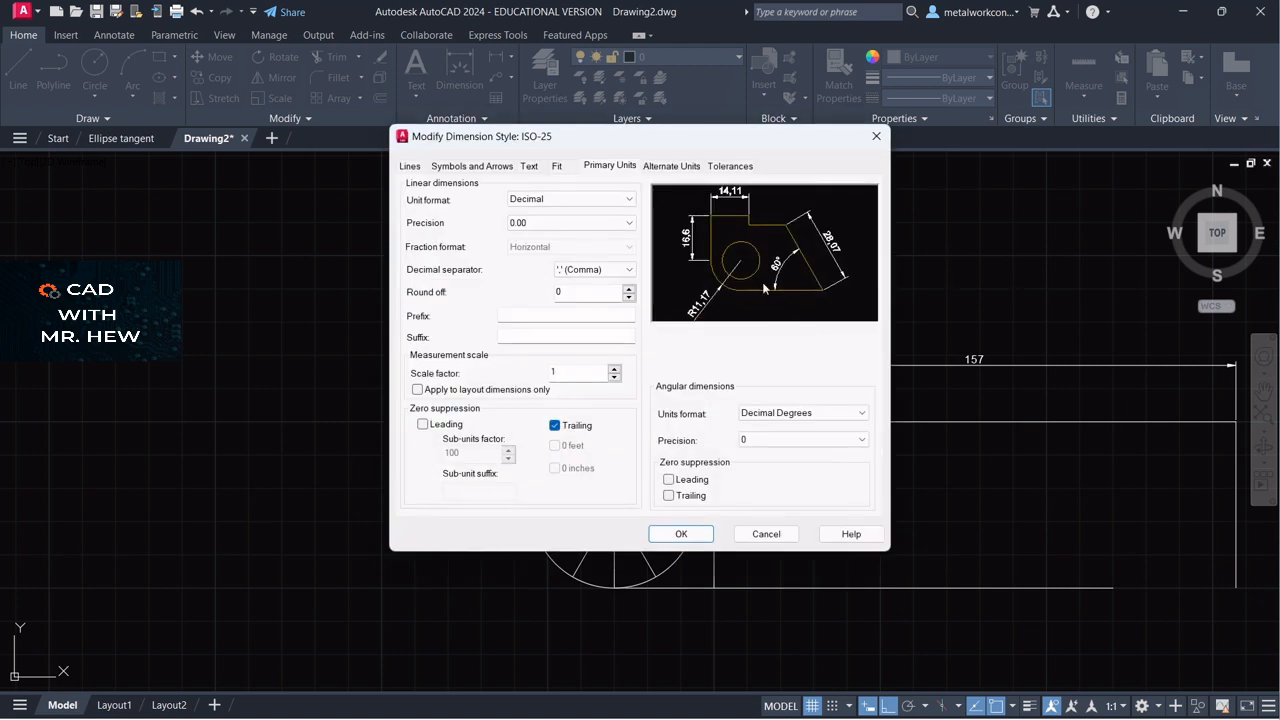
{"action": "left_click", "coordinate": [558, 167]}
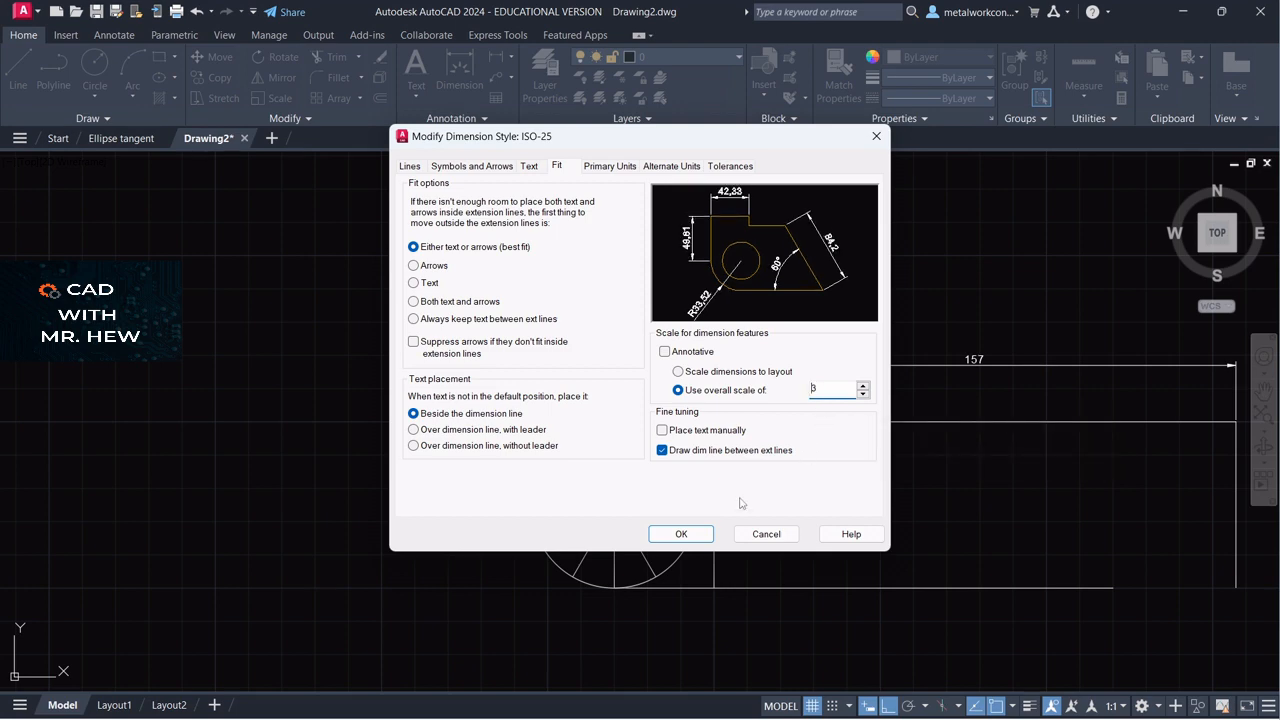
{"action": "left_click", "coordinate": [707, 534]}
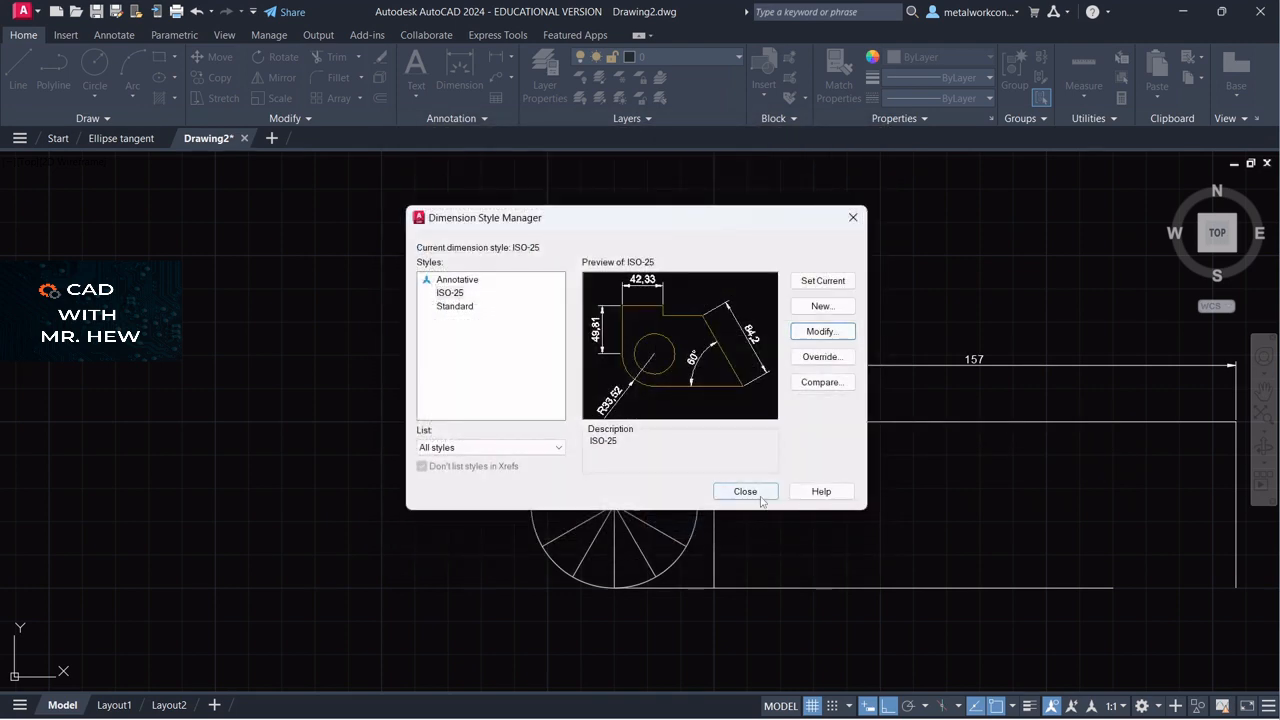
{"action": "left_click", "coordinate": [758, 496]}
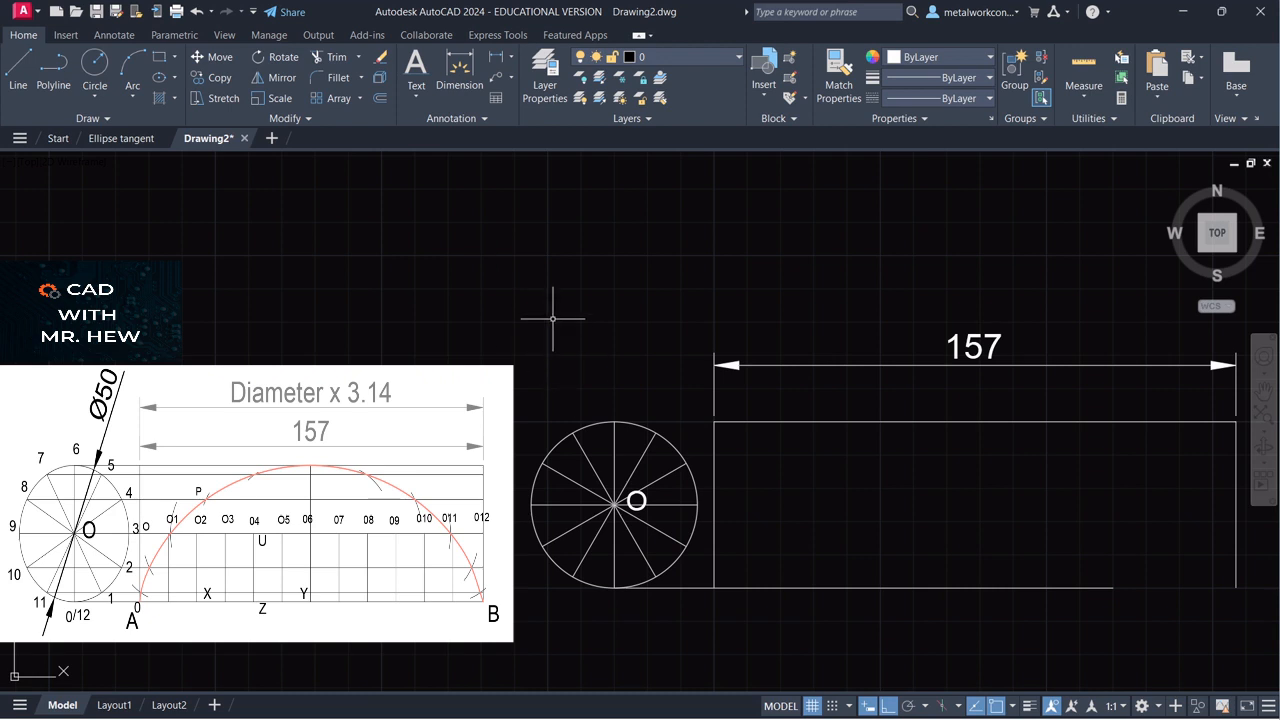
Step: Extend the frame's baseline to meet the vertical line at its right end
{"action": "type", "text": "EX"}
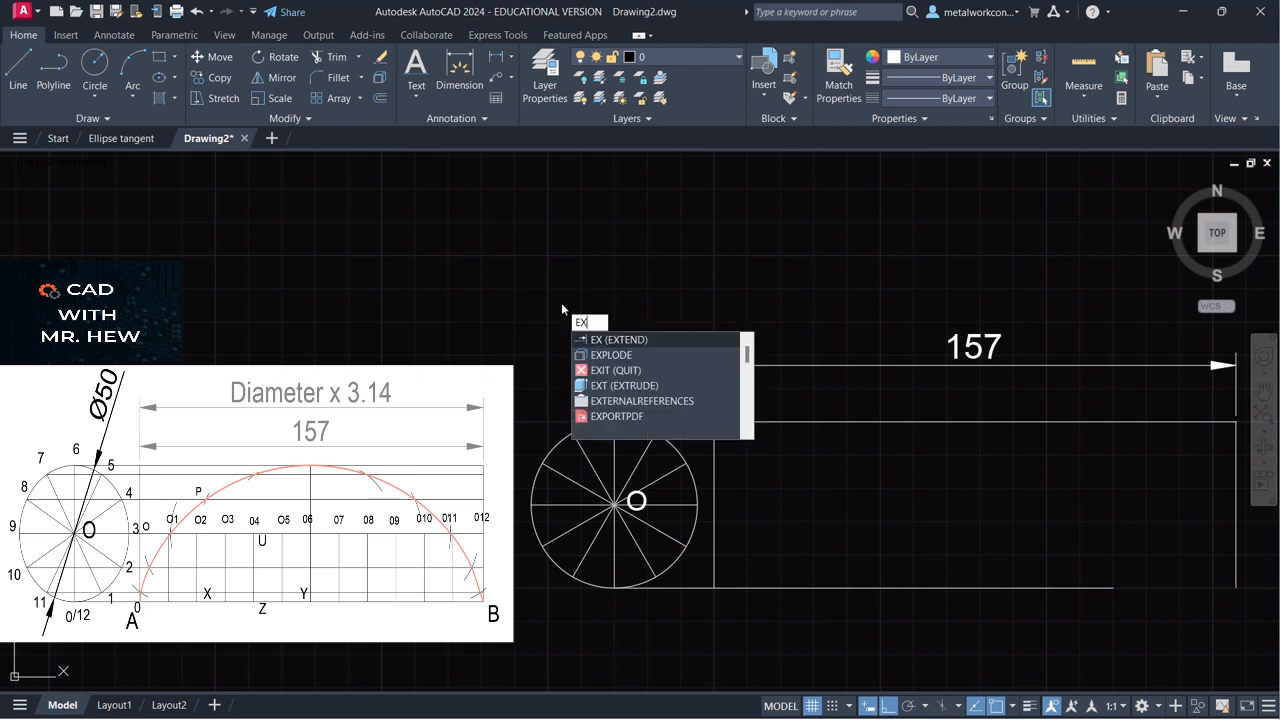
{"action": "key", "text": "Return"}
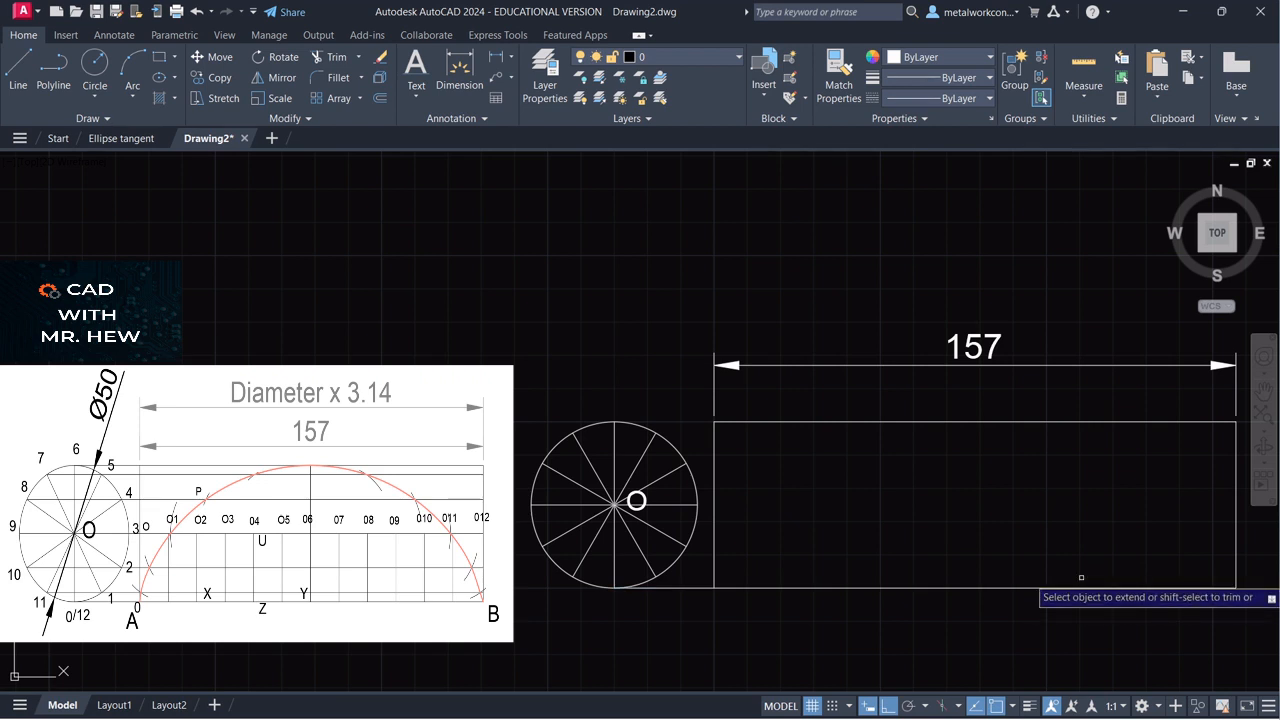
{"action": "key", "text": "Escape"}
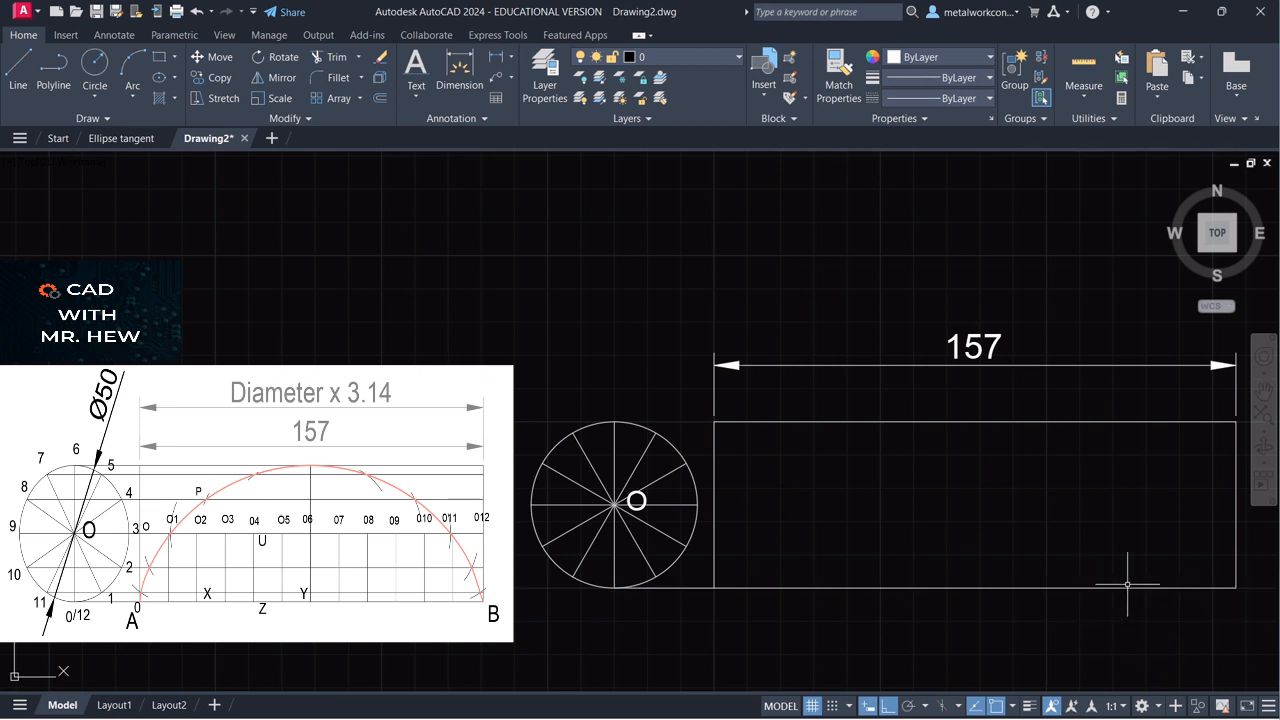
Step: Show the command line and add a diameter dimension to the circle, with its text placed above and outside the circle
{"action": "key", "text": "ctrl+9"}
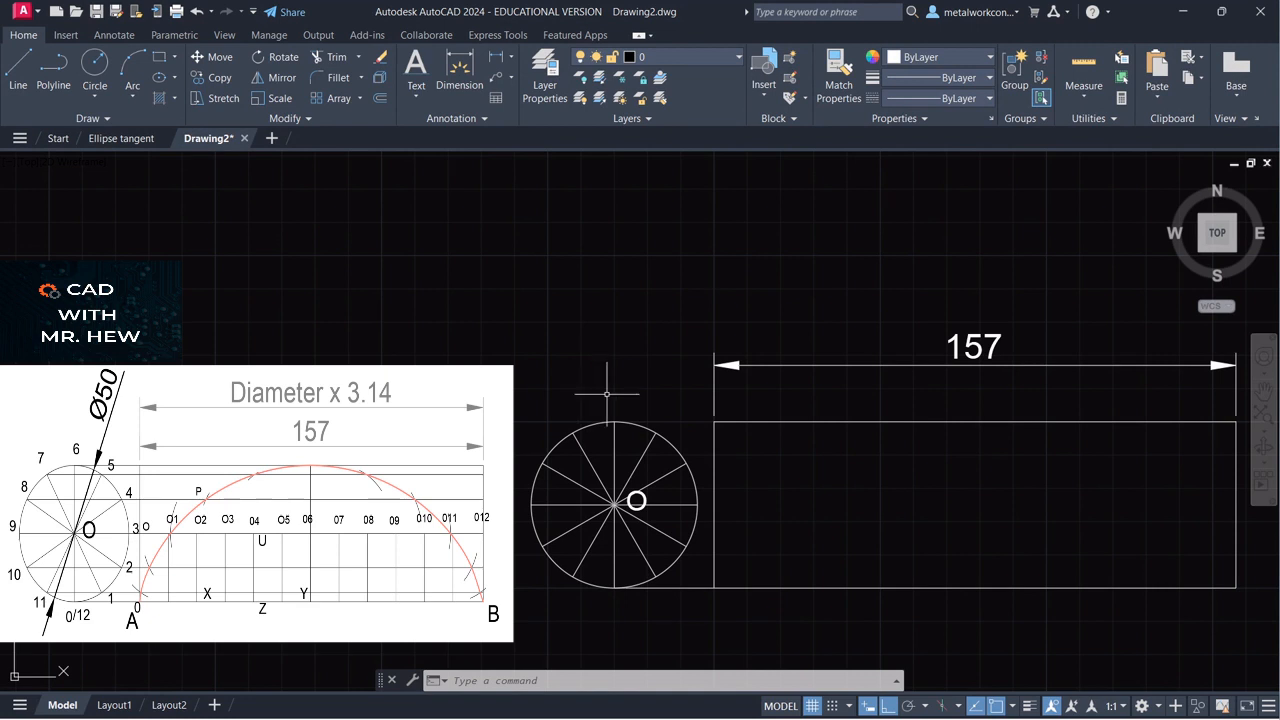
{"action": "left_click", "coordinate": [511, 57]}
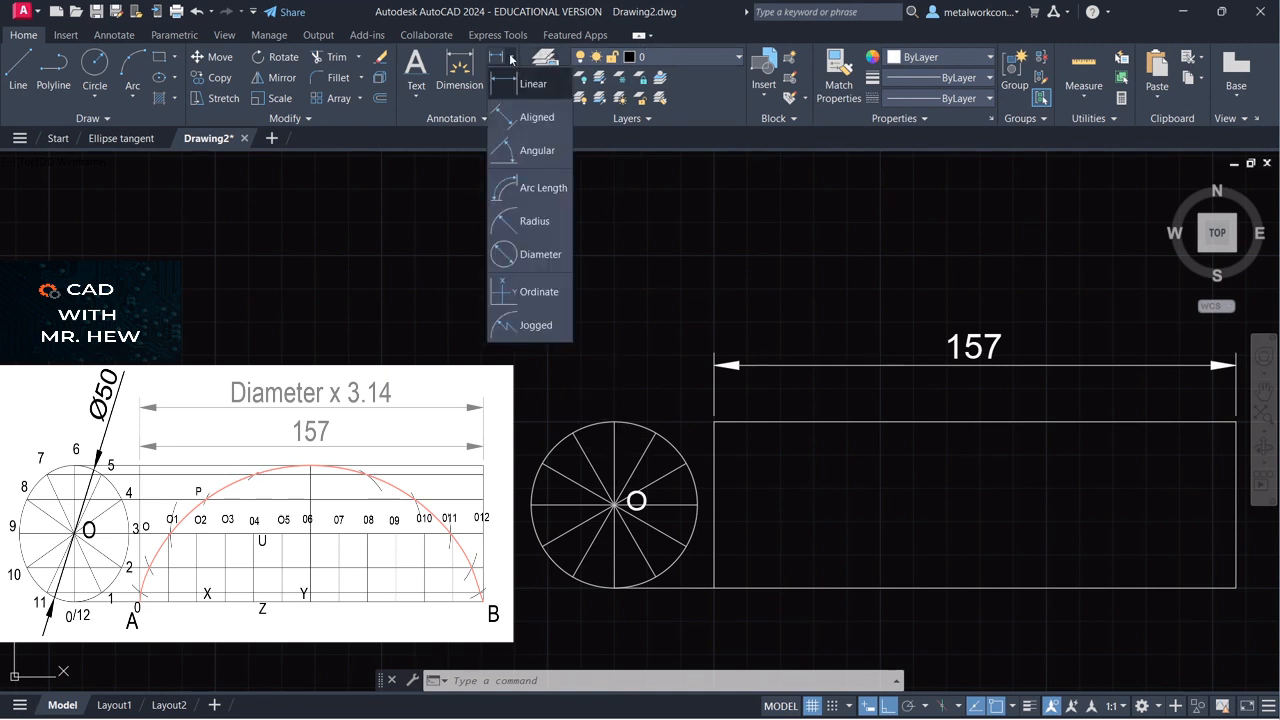
{"action": "left_click", "coordinate": [538, 256]}
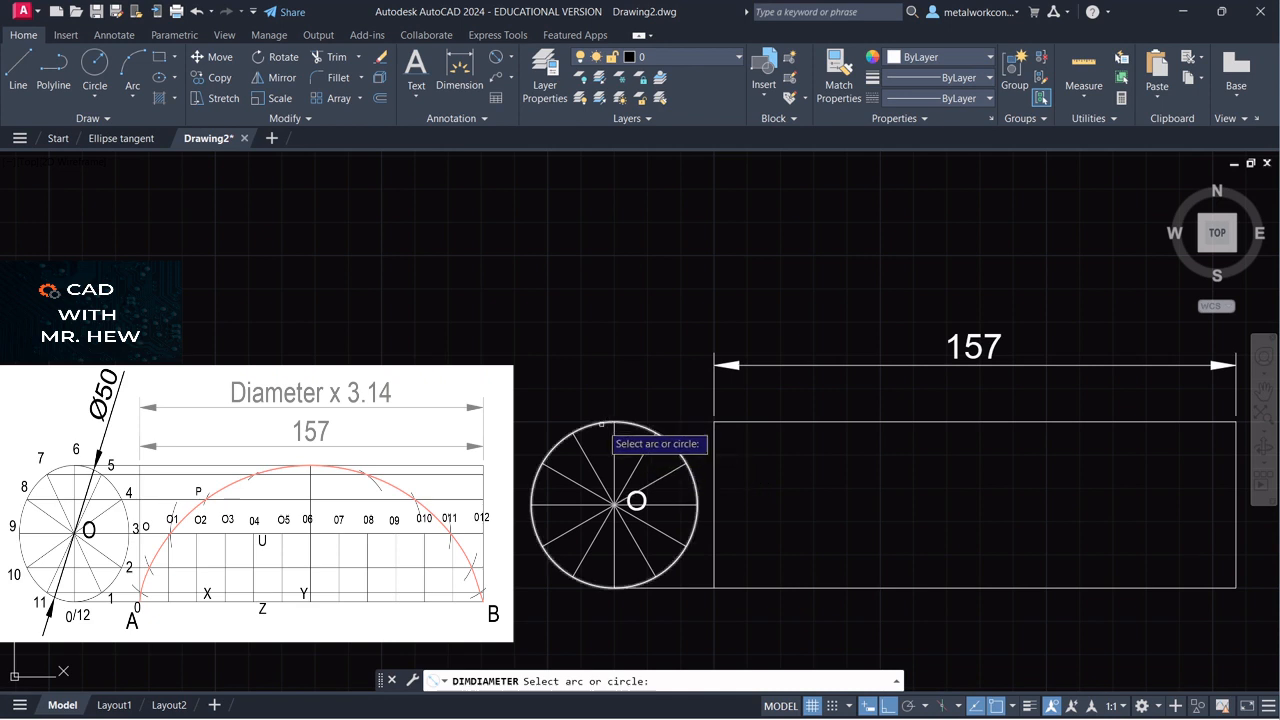
{"action": "left_click", "coordinate": [610, 421]}
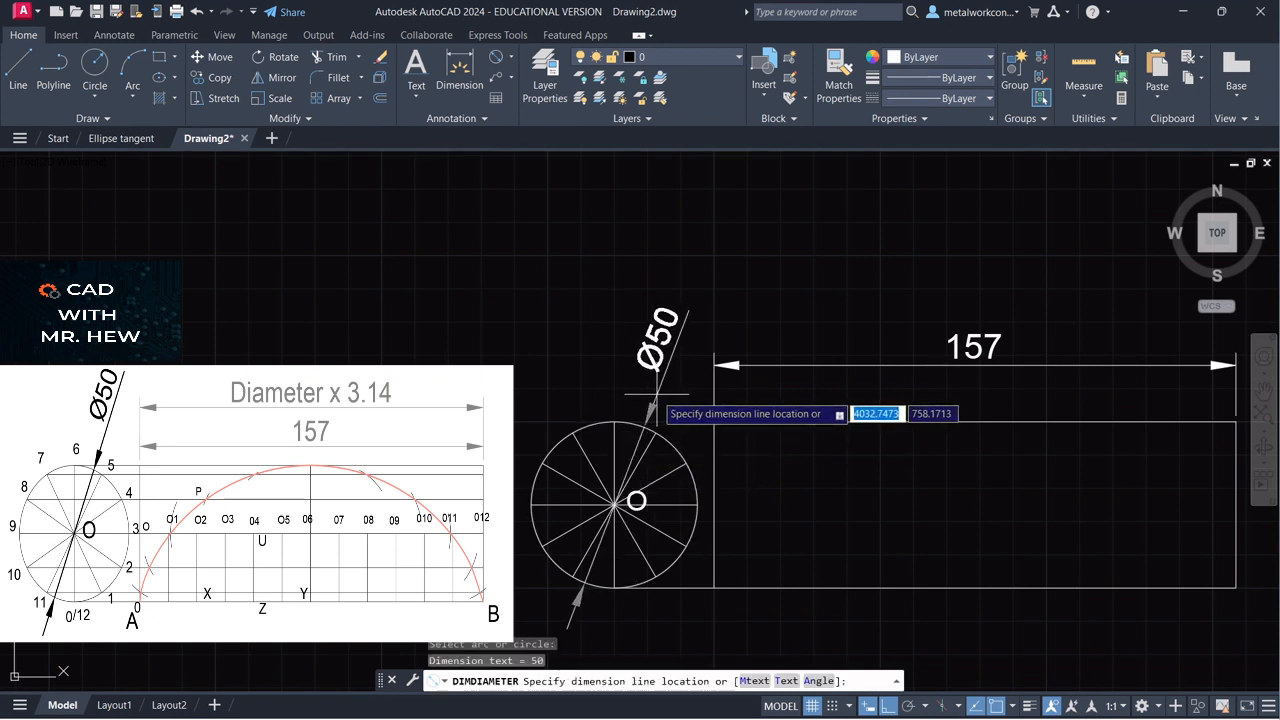
{"action": "left_click", "coordinate": [650, 396]}
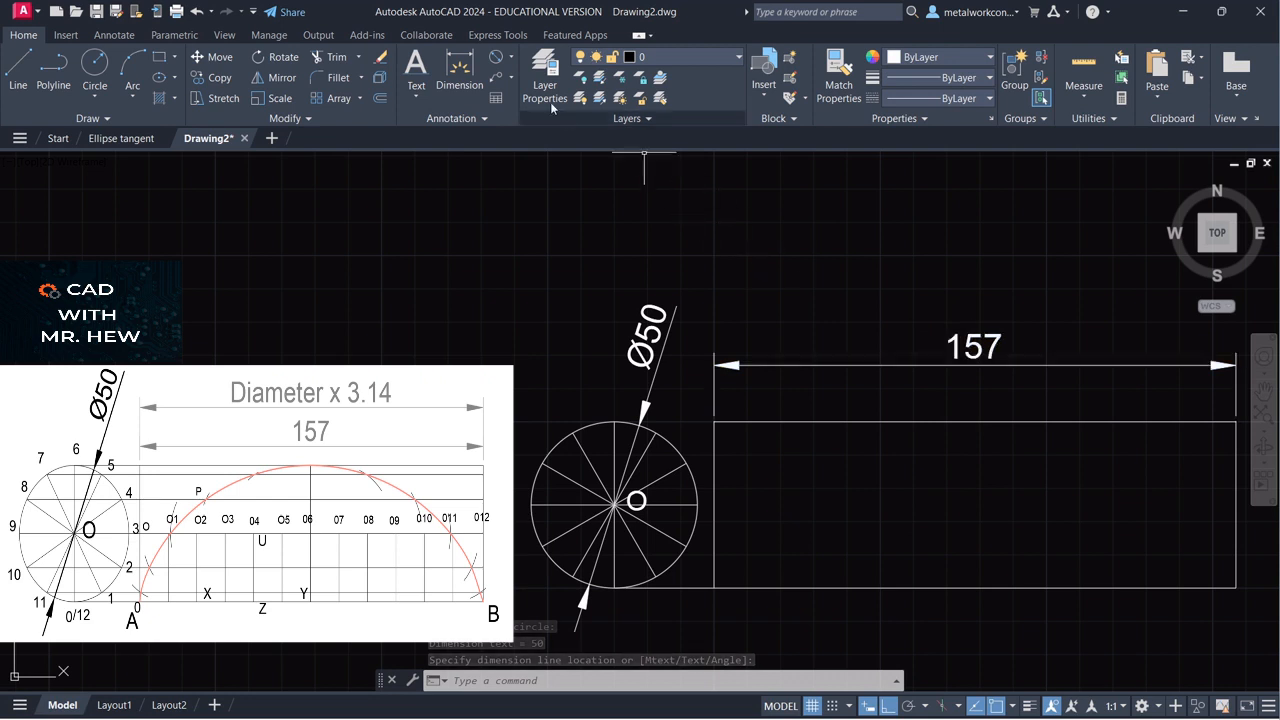
Step: Add a second linear dimension between the frame's two upper corners, placed above the existing 157 dimension
{"action": "left_click", "coordinate": [511, 63]}
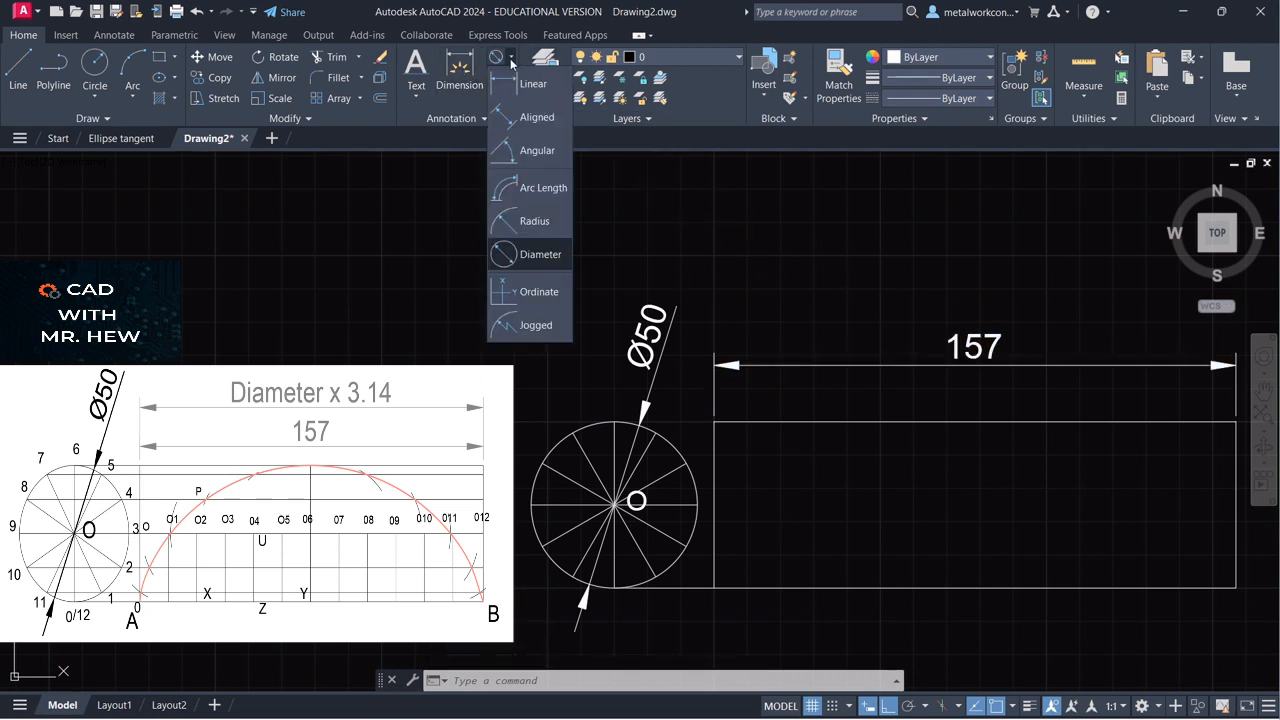
{"action": "left_click", "coordinate": [585, 83]}
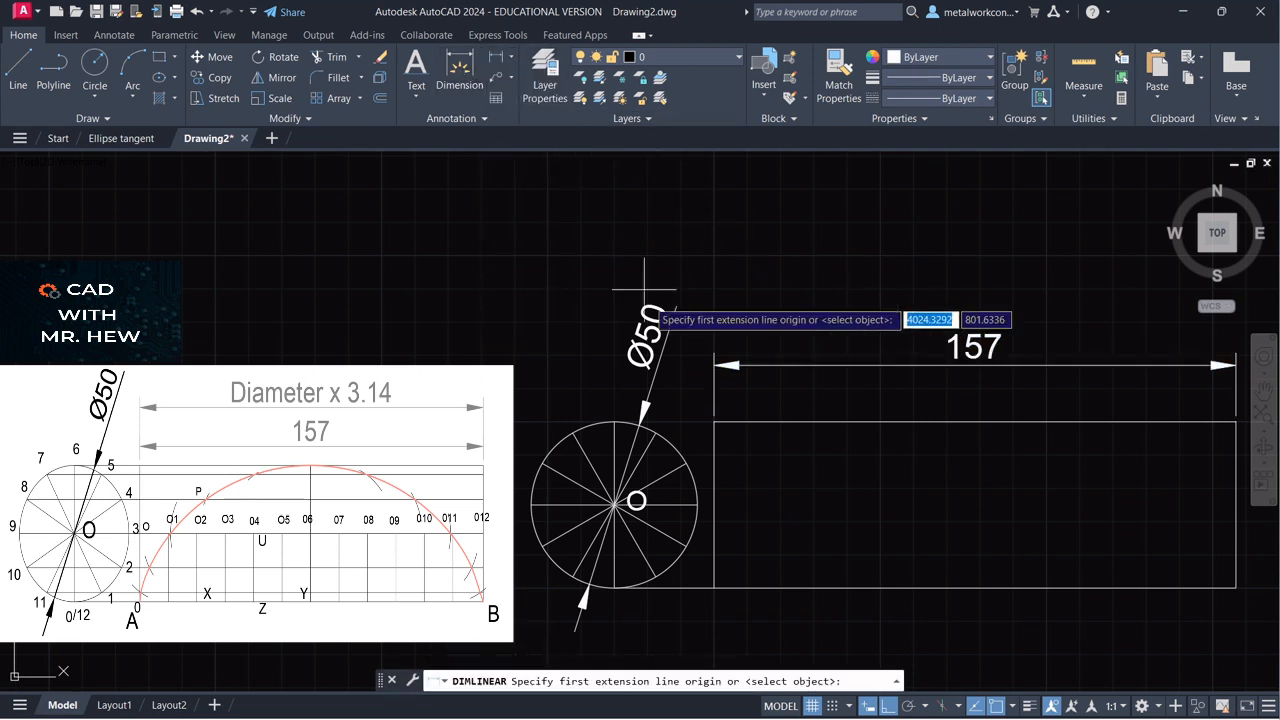
{"action": "left_click", "coordinate": [713, 421]}
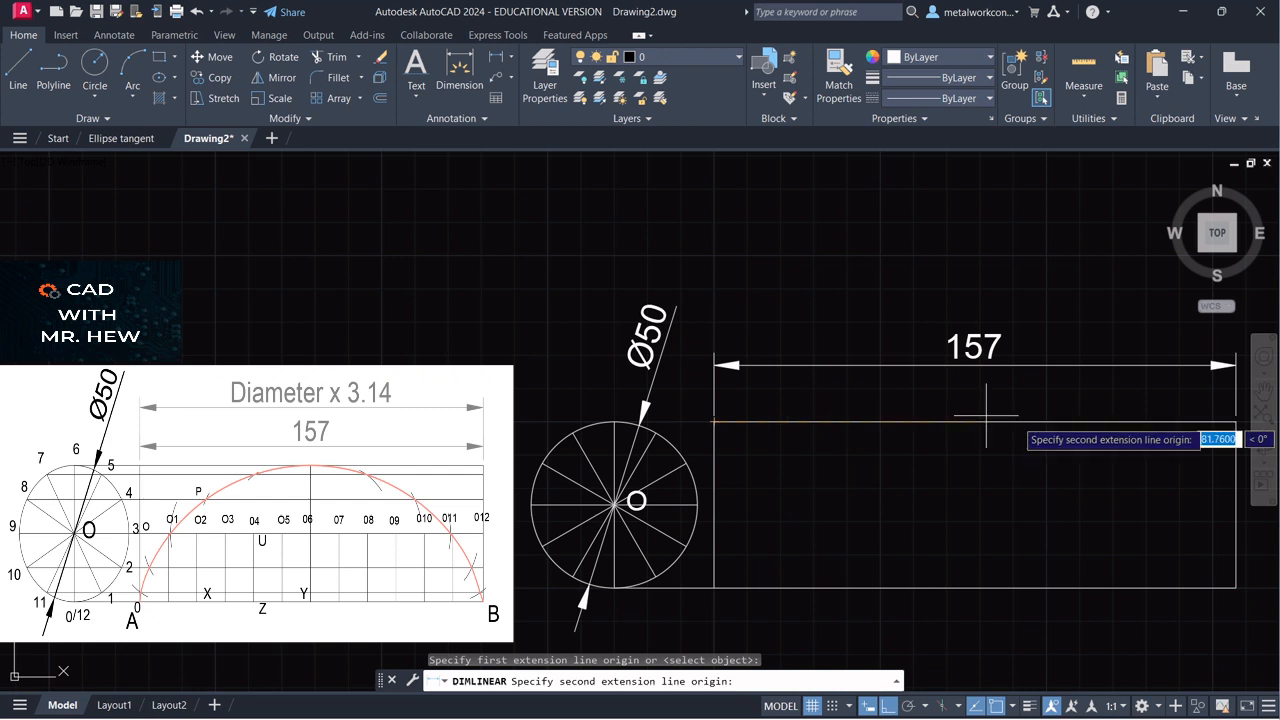
{"action": "left_click", "coordinate": [1236, 421]}
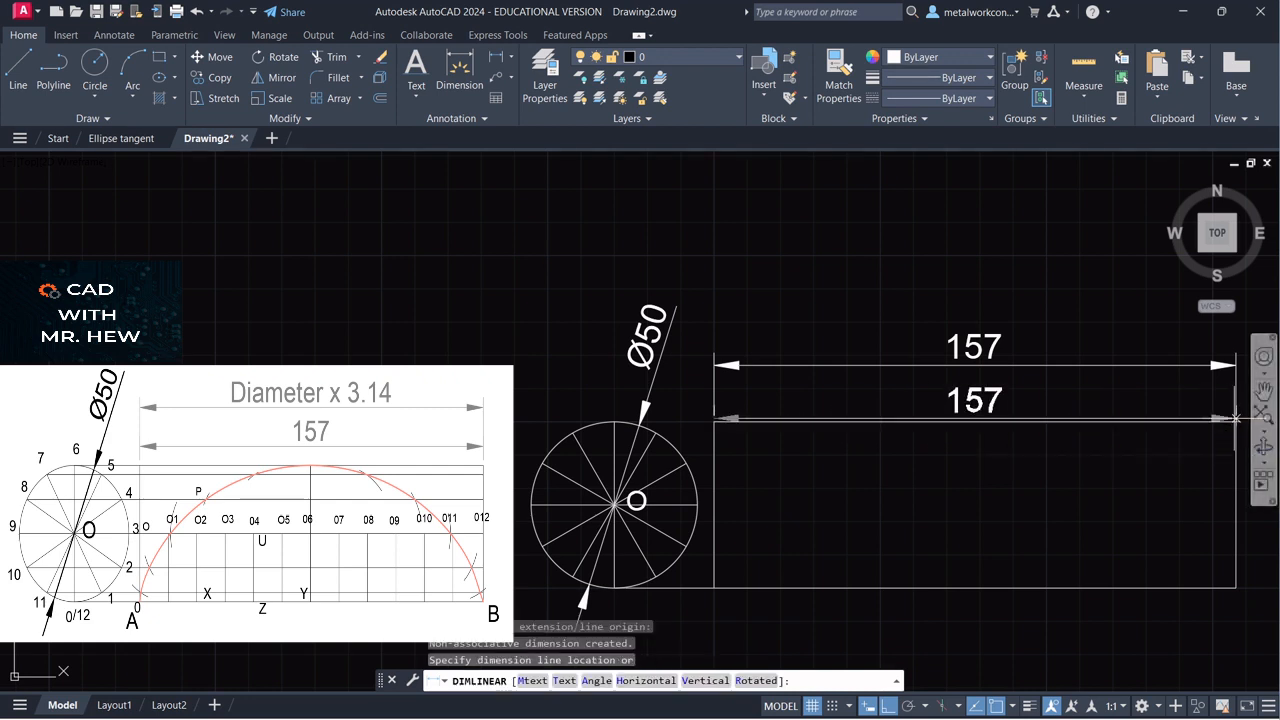
{"action": "left_click", "coordinate": [1232, 325]}
Step: Replace the upper linear dimension's text with "Diameter x 3.14"
{"action": "double_click", "coordinate": [972, 306]}
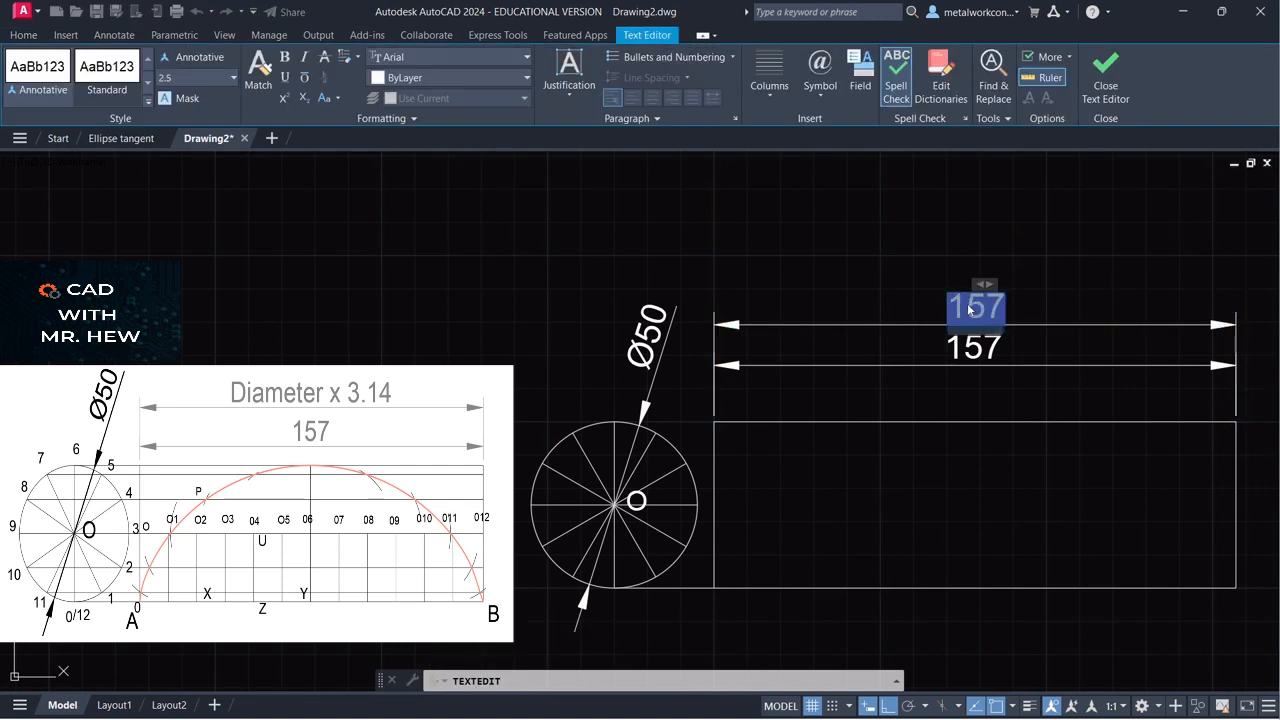
{"action": "type", "text": "D"}
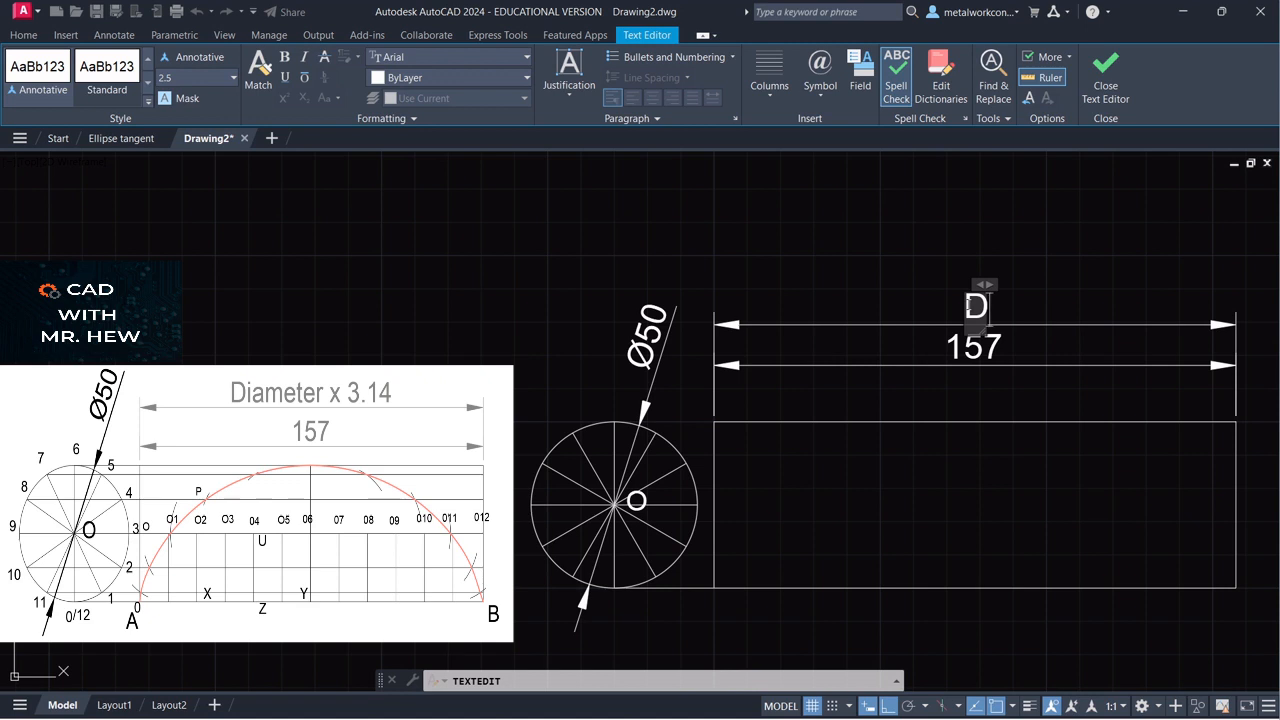
{"action": "type", "text": "iameter"}
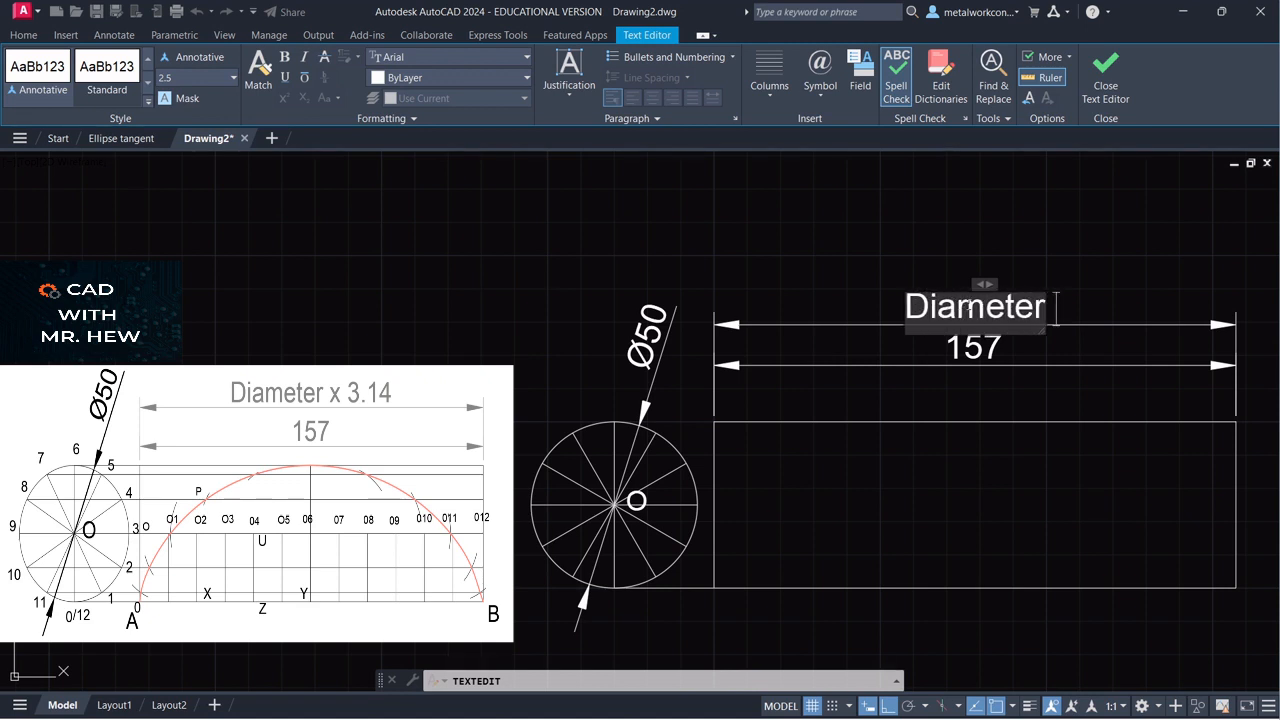
{"action": "type", "text": " x"}
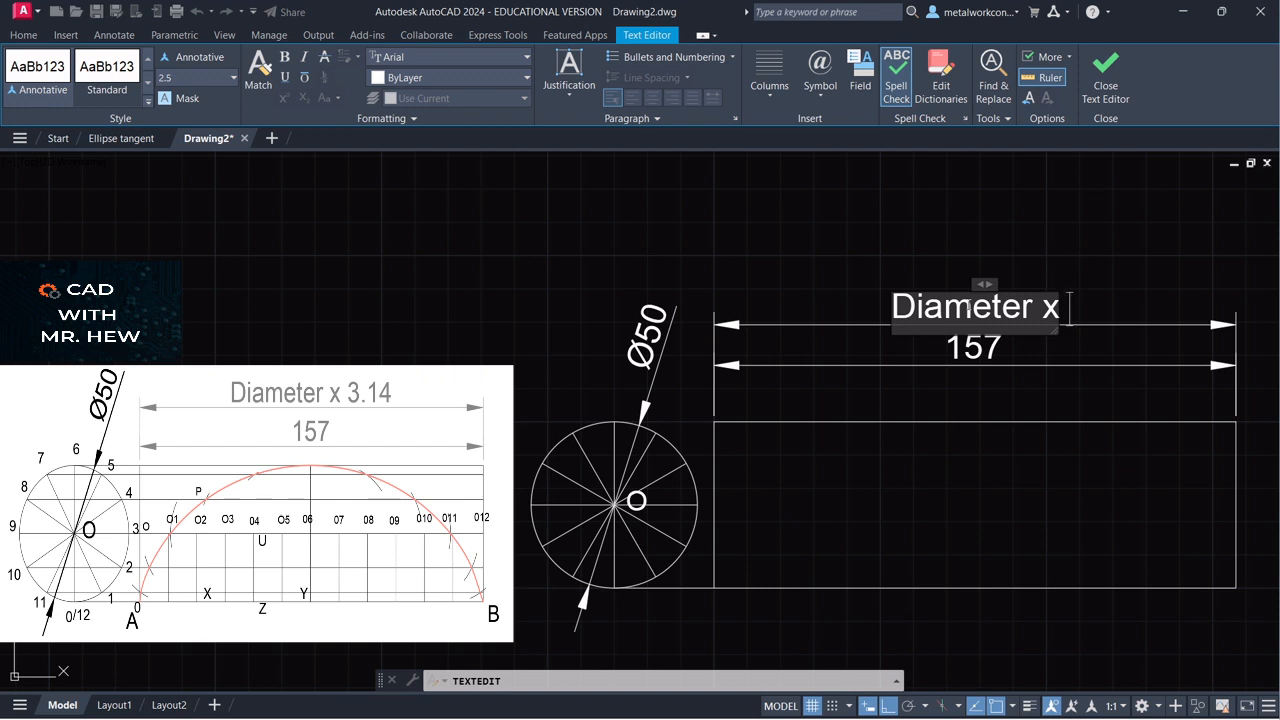
{"action": "type", "text": " 3.14"}
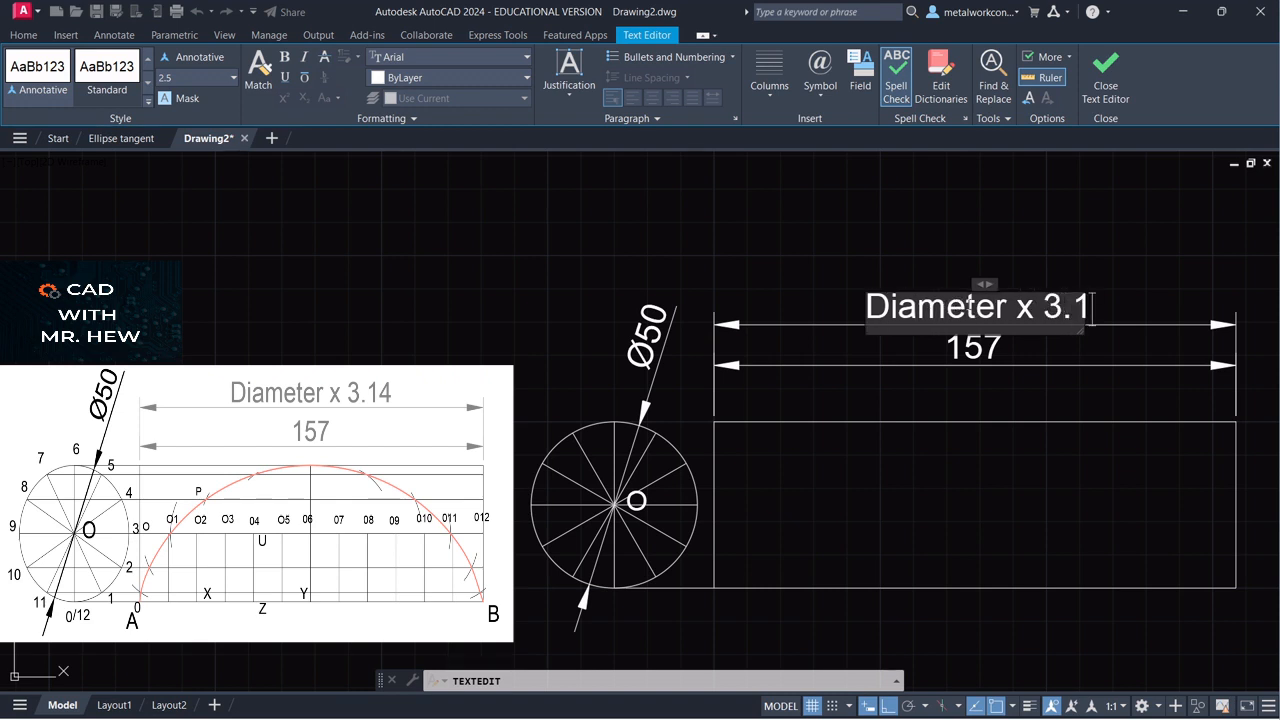
{"action": "left_click", "coordinate": [985, 388]}
{"action": "key", "text": "Escape"}
Step: Shift the 157 dimension and the "Diameter x 3.14" dimension down, closer to the frame's upper edge
{"action": "left_click", "coordinate": [1165, 366]}
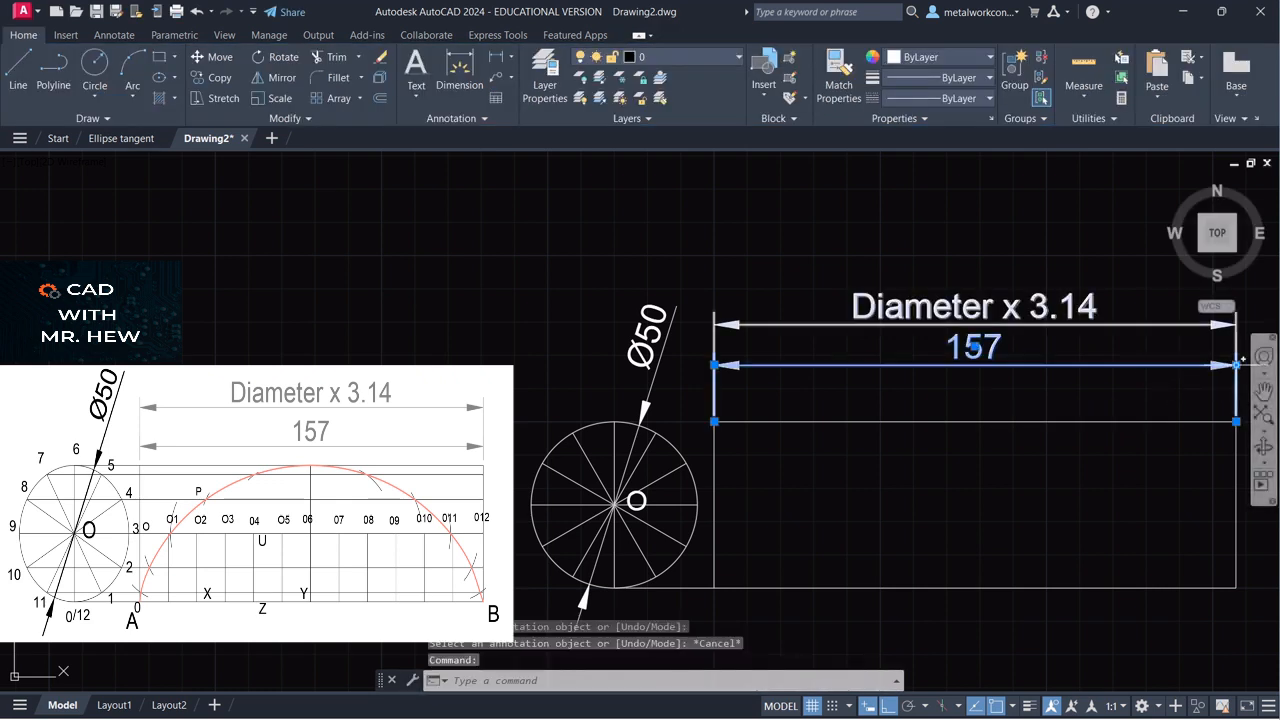
{"action": "left_click", "coordinate": [975, 347]}
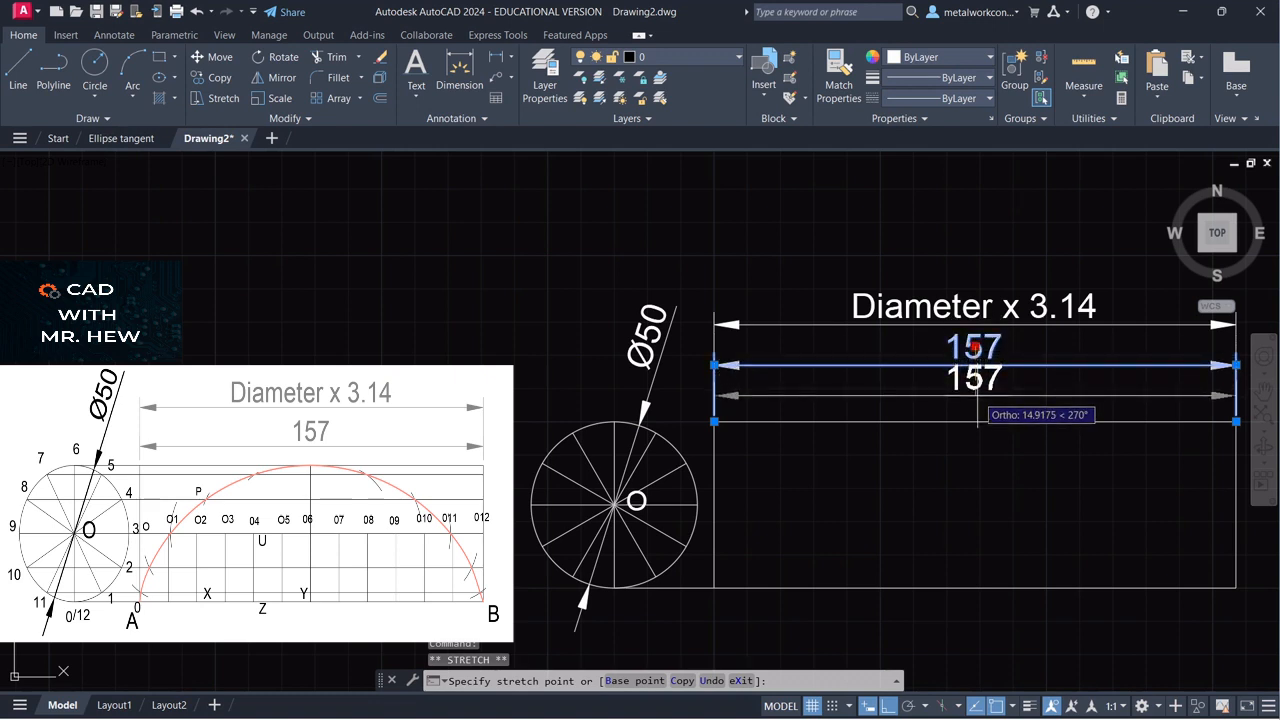
{"action": "left_click", "coordinate": [976, 399]}
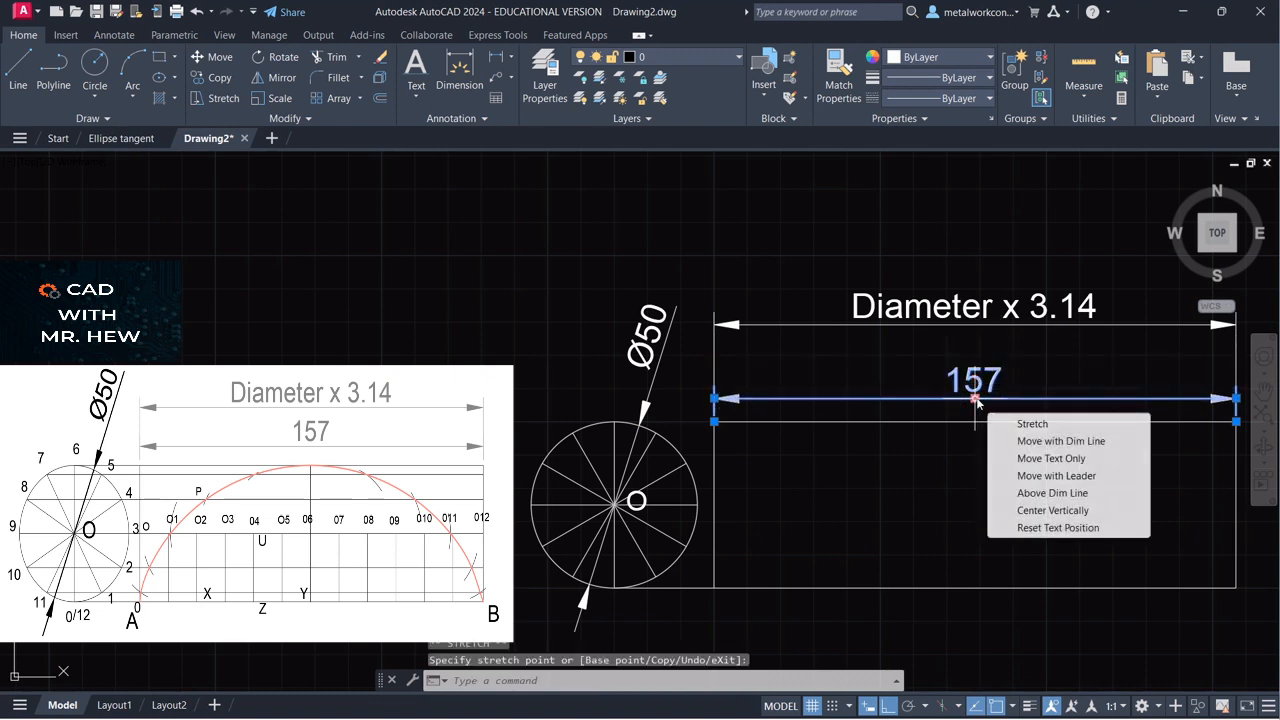
{"action": "left_click", "coordinate": [990, 322]}
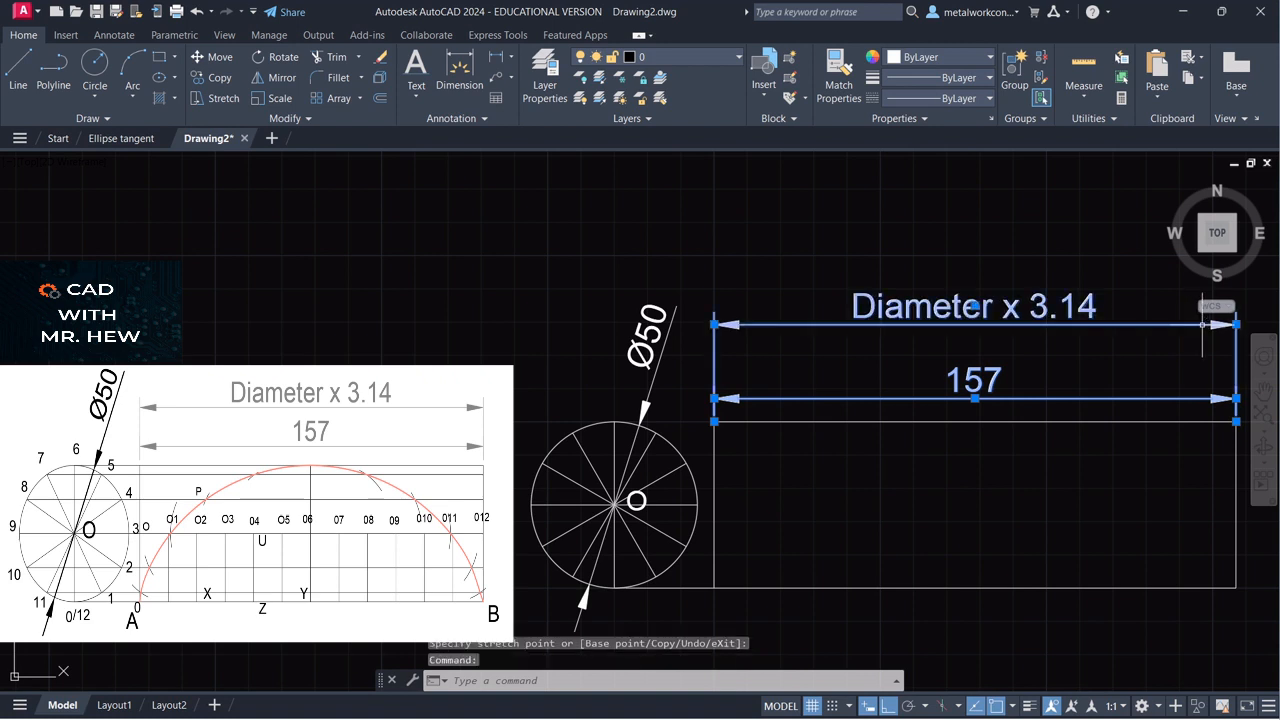
{"action": "left_click", "coordinate": [975, 307]}
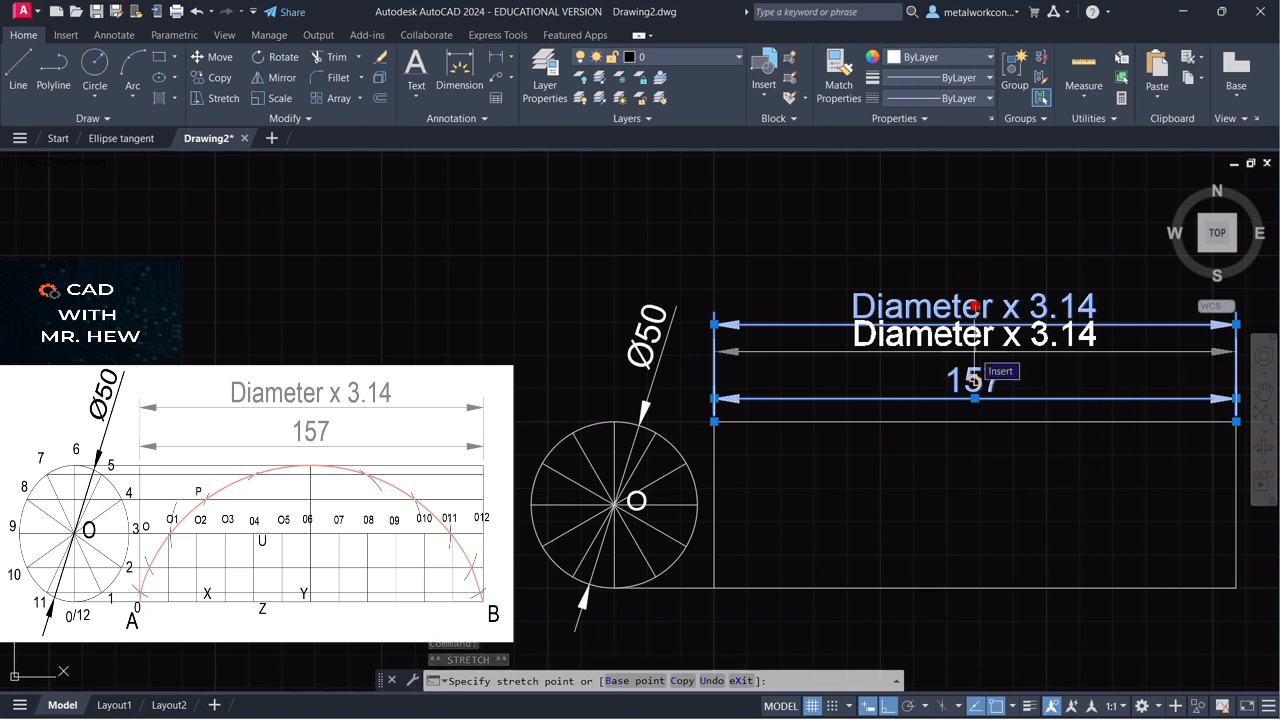
{"action": "left_click", "coordinate": [975, 351]}
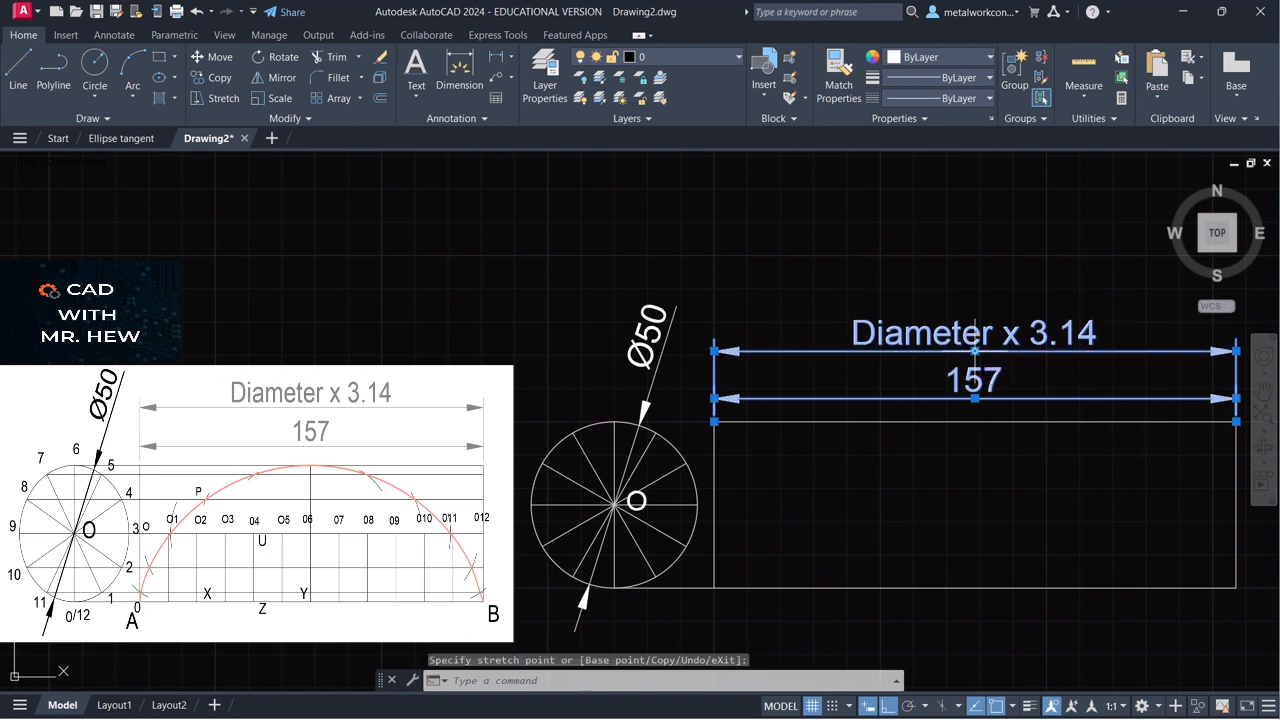
{"action": "key", "text": "Escape"}
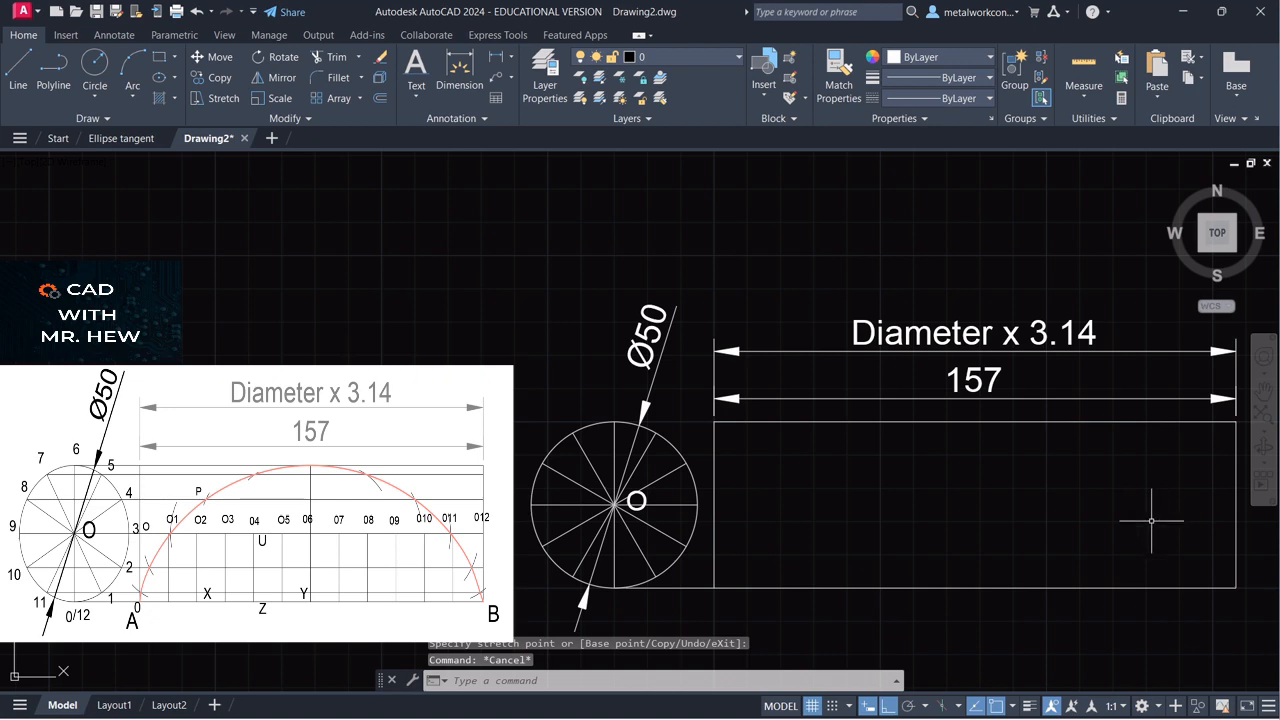
Step: Place single-line text "A" just below the frame's lower-left corner, with height 6 and rotation angle 0
{"action": "left_click", "coordinate": [1263, 391]}
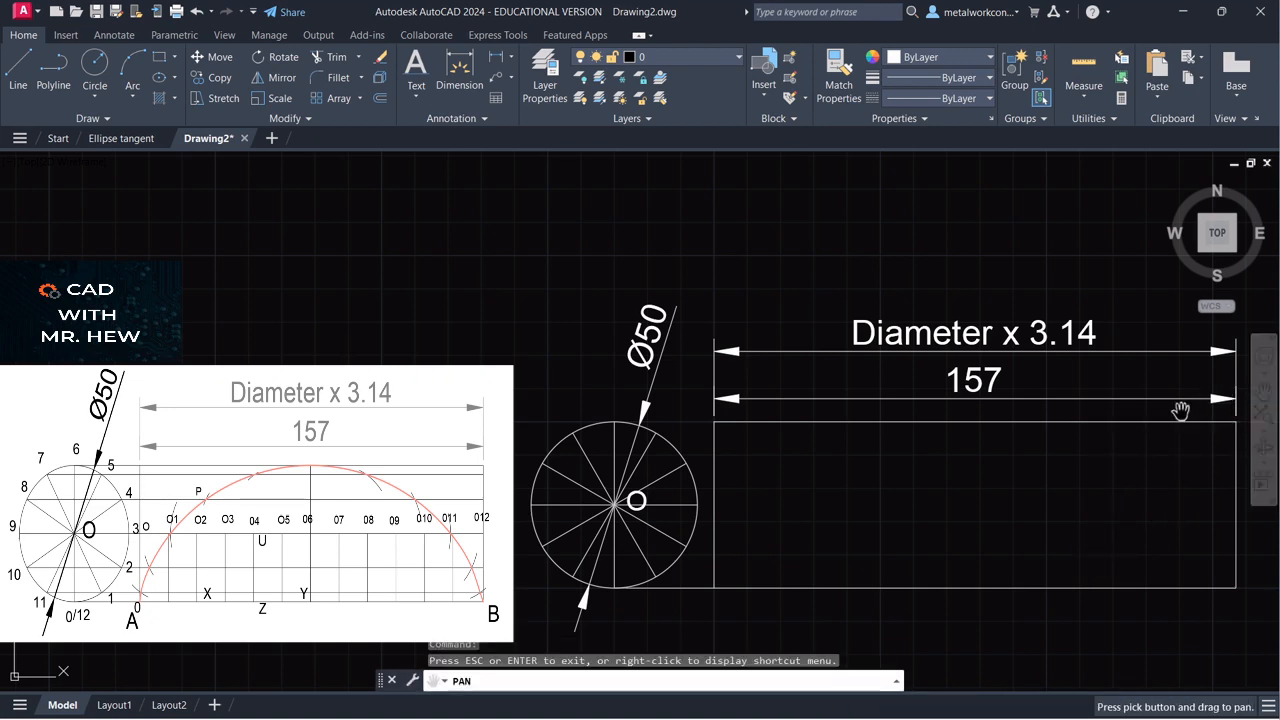
{"action": "left_click_drag", "start_coordinate": [1153, 450], "coordinate": [1156, 389]}
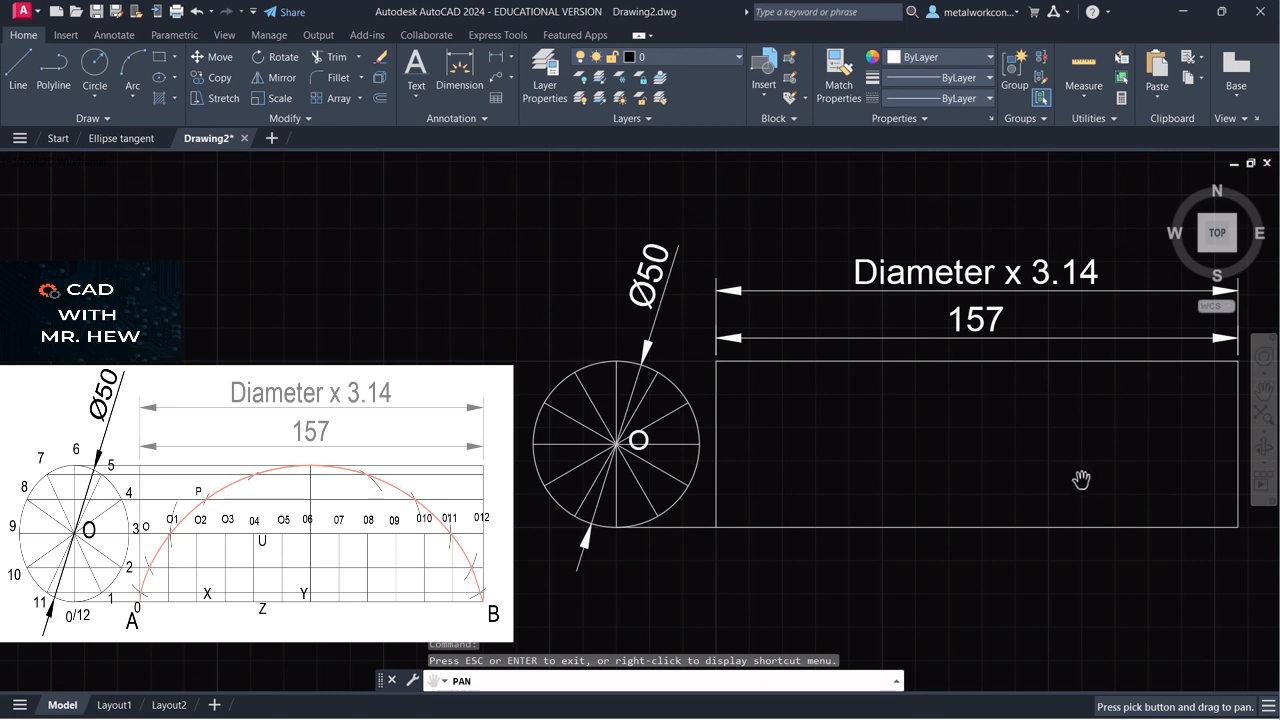
{"action": "left_click_drag", "start_coordinate": [1067, 470], "coordinate": [1069, 463]}
{"action": "key", "text": "Escape"}
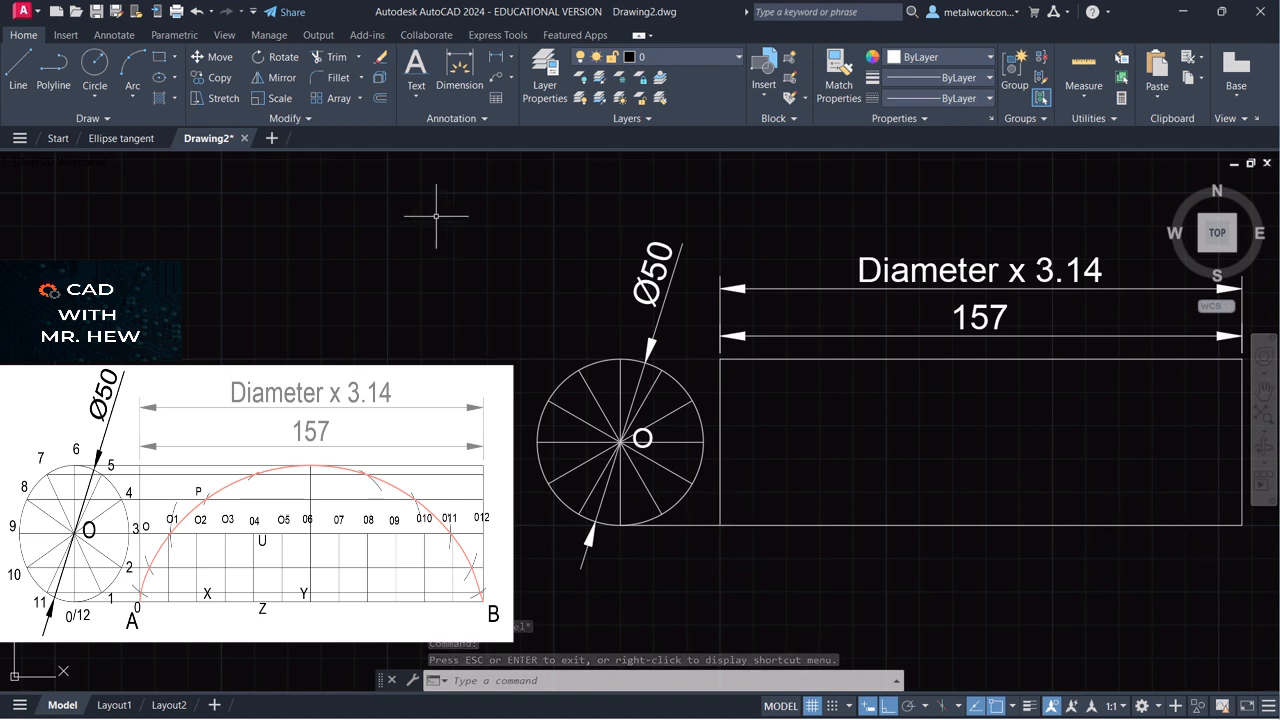
{"action": "left_click", "coordinate": [413, 95]}
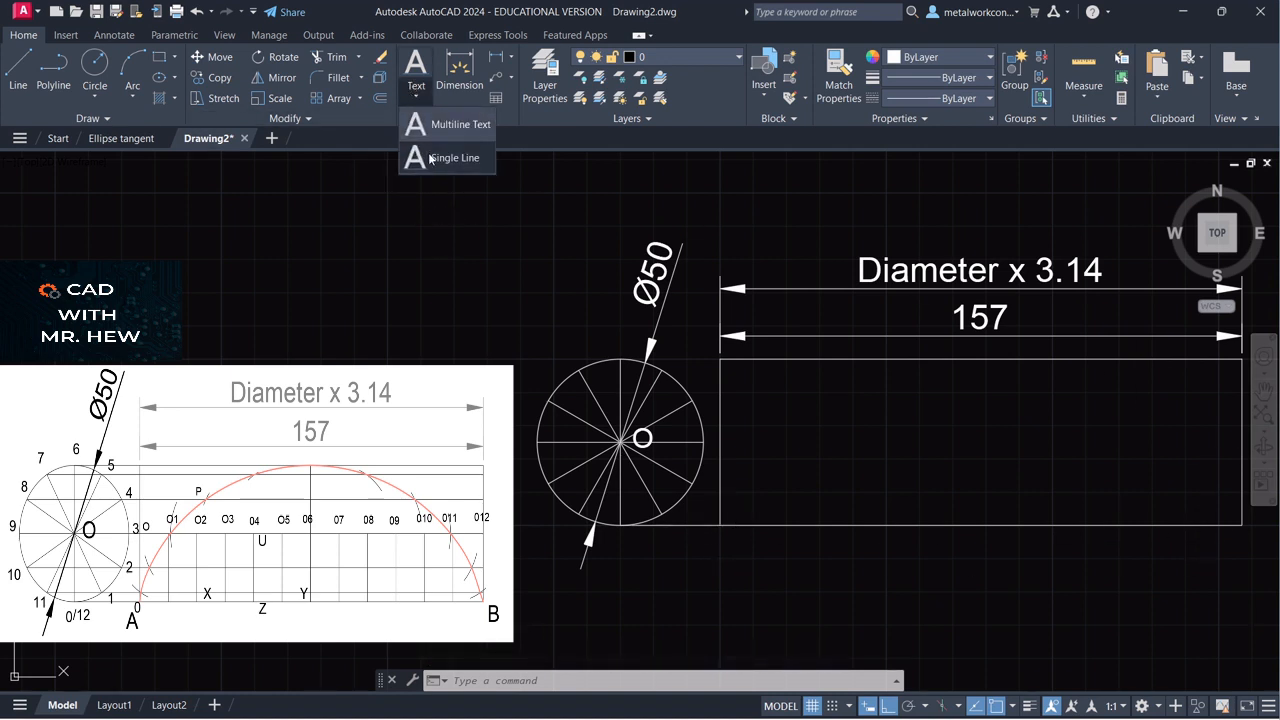
{"action": "left_click", "coordinate": [430, 158]}
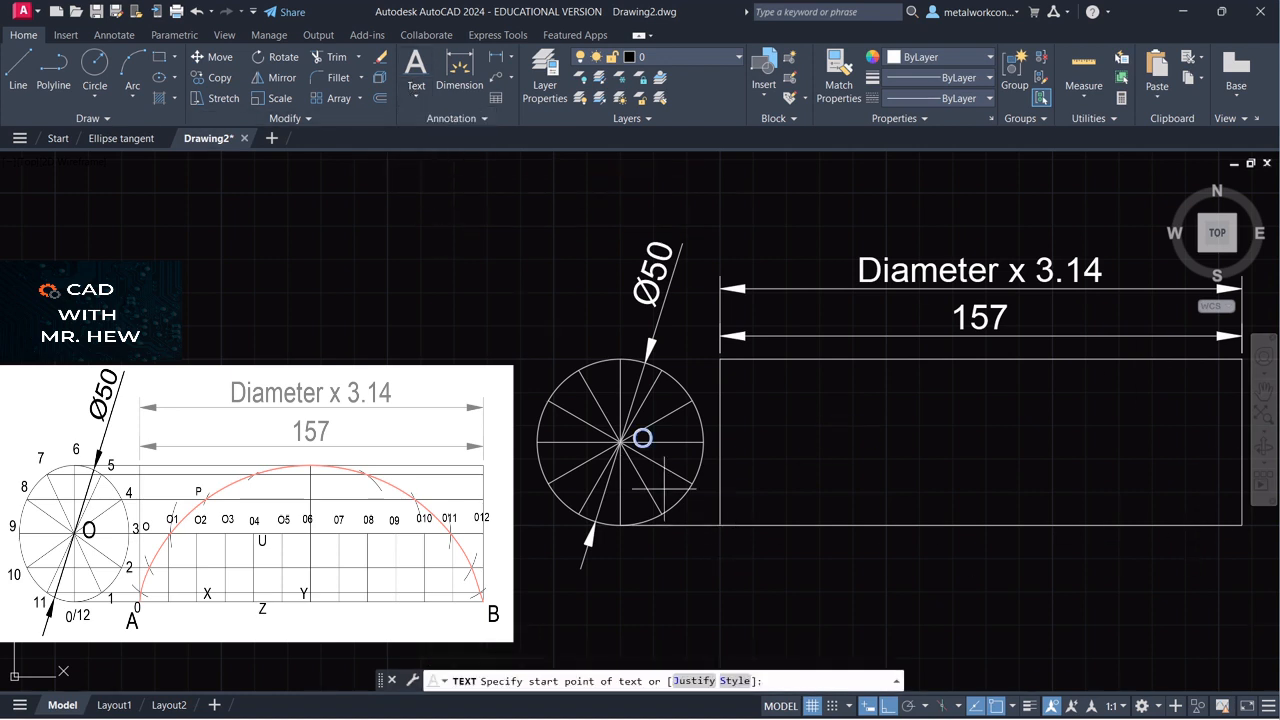
{"action": "left_click", "coordinate": [699, 559]}
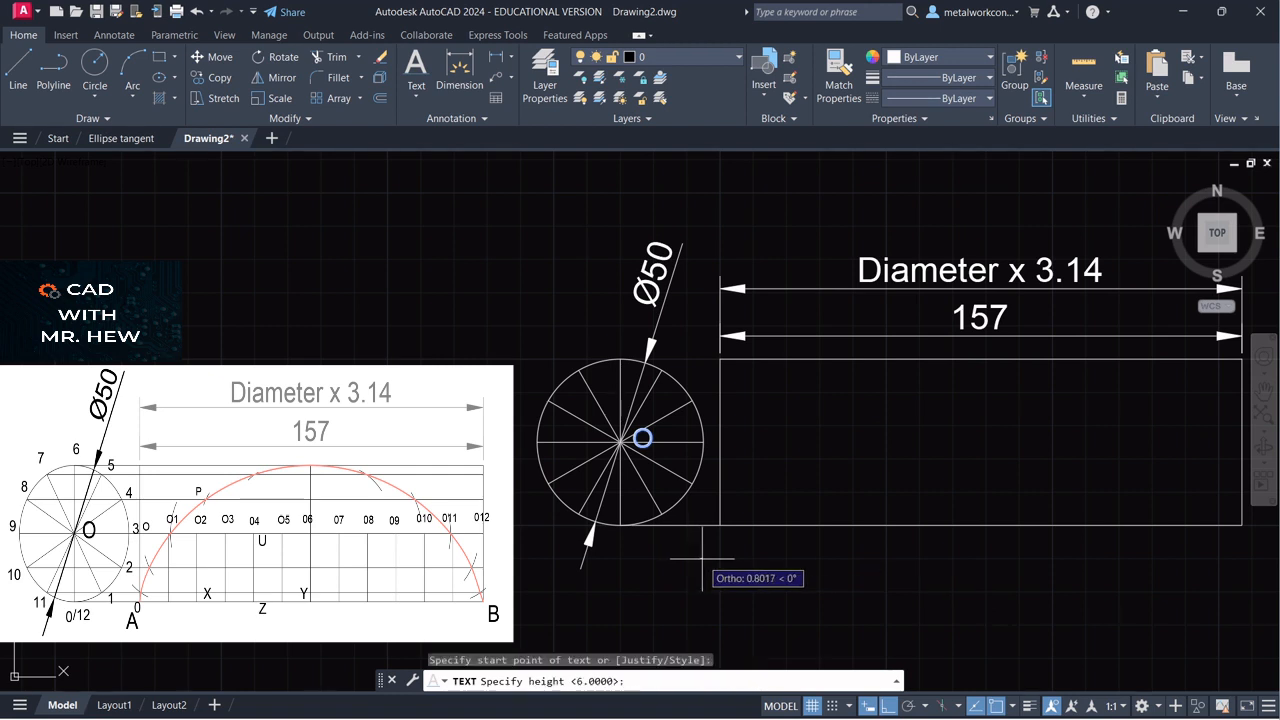
{"action": "type", "text": "6"}
{"action": "key", "text": "Return"}
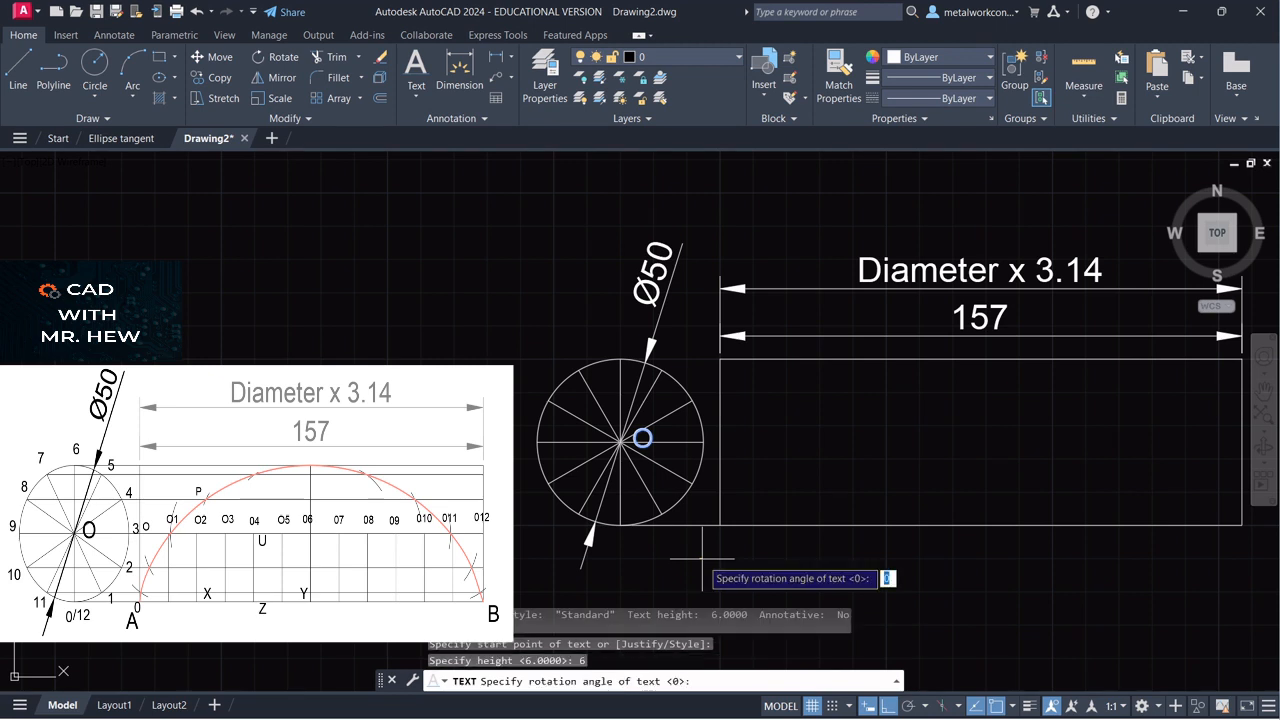
{"action": "key", "text": "Return"}
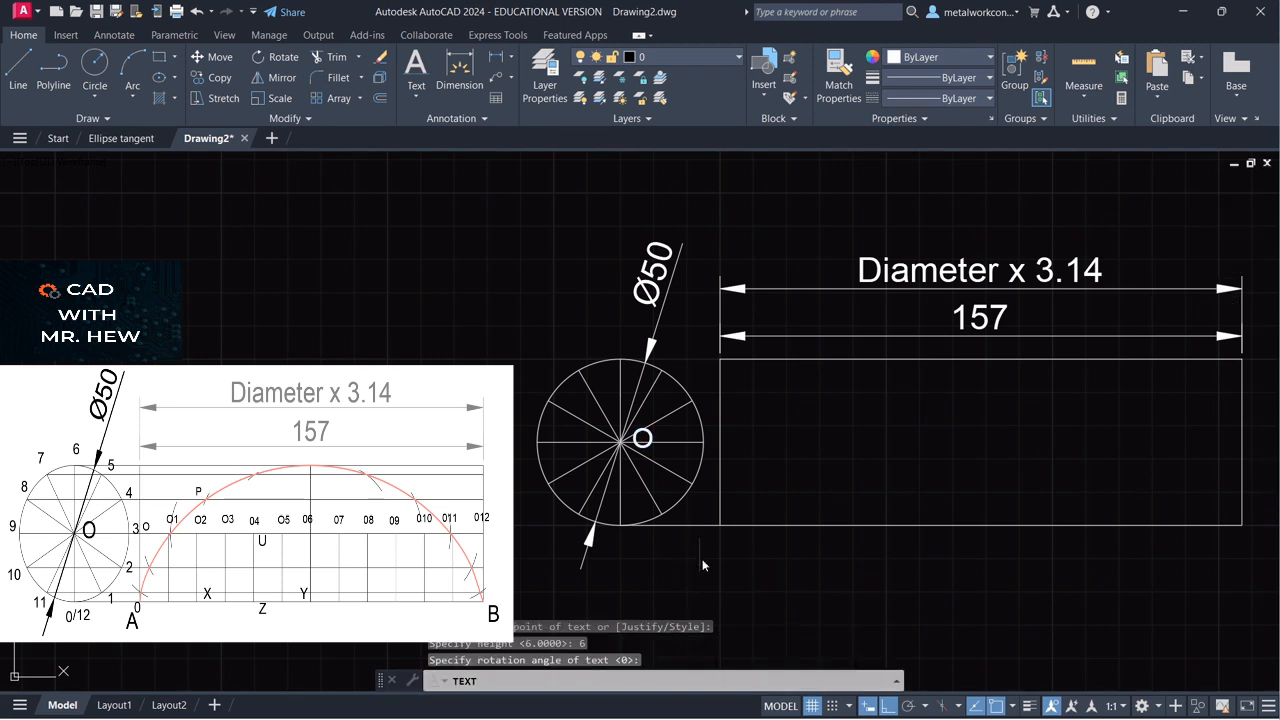
{"action": "type", "text": "A"}
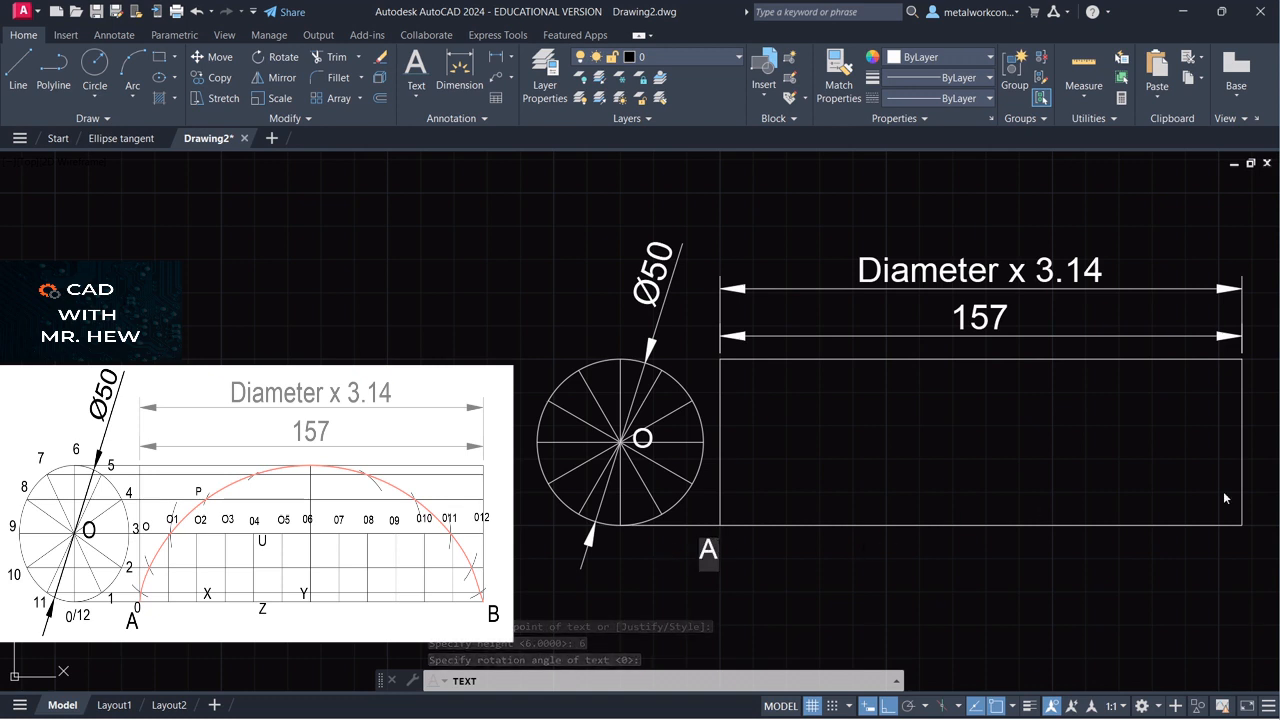
Step: Add the label "B" just outside the frame's lower-right corner and finish the text
{"action": "left_click", "coordinate": [1254, 546]}
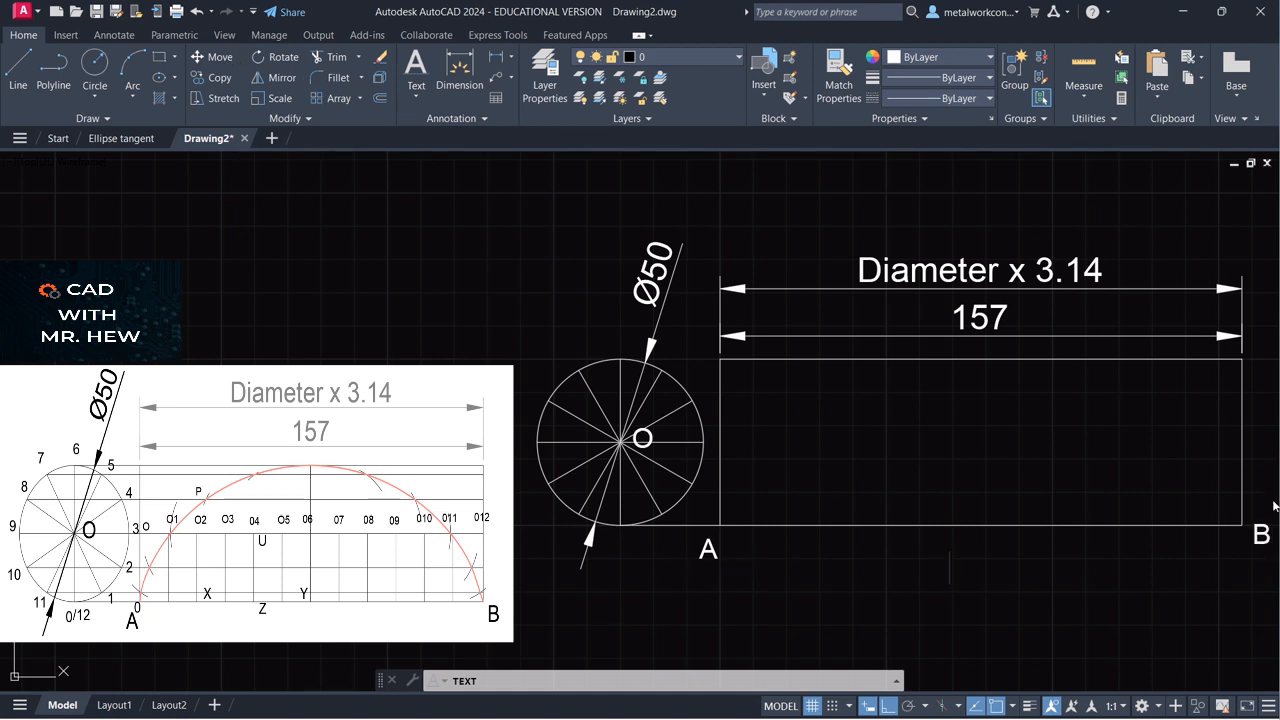
{"action": "key", "text": "Return"}
{"action": "key", "text": "Return"}
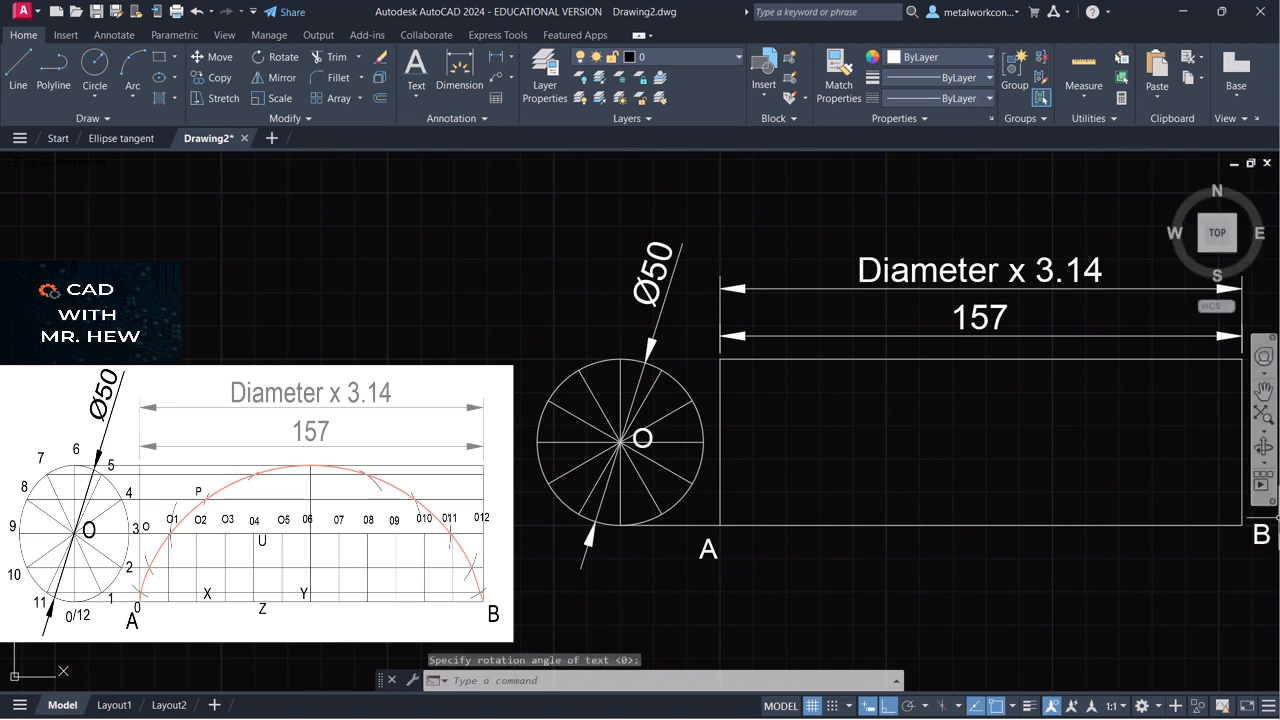
Step: Move label B slightly down and left, nearer the frame's lower-right corner, with object snap and Ortho turned off
{"action": "left_click", "coordinate": [210, 57]}
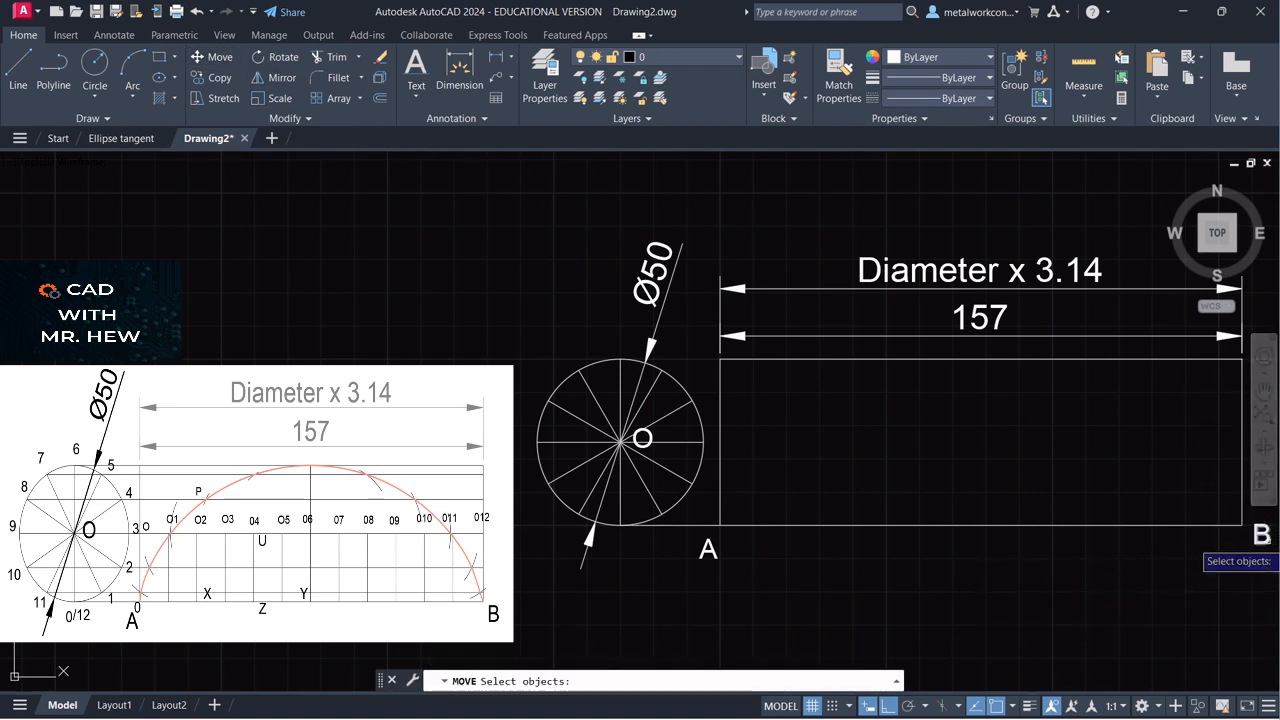
{"action": "left_click", "coordinate": [1262, 538]}
{"action": "key", "text": "Return"}
{"action": "left_click", "coordinate": [1255, 540]}
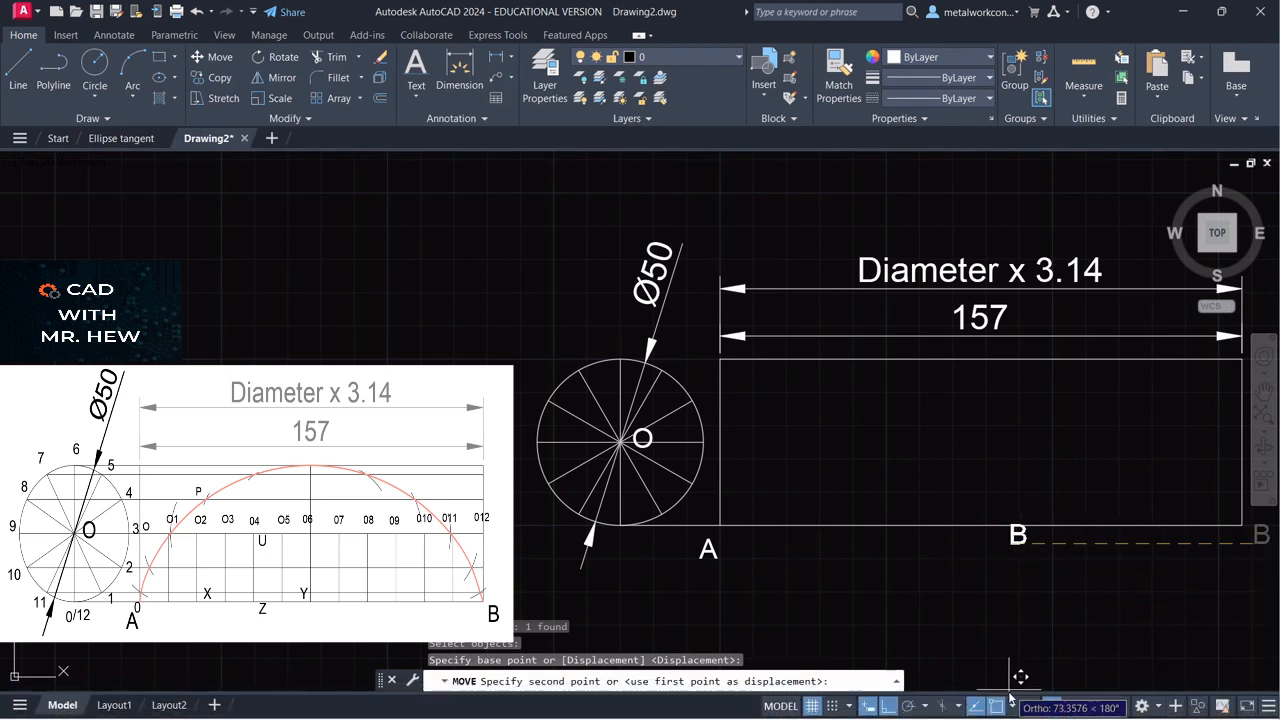
{"action": "key", "text": "F3"}
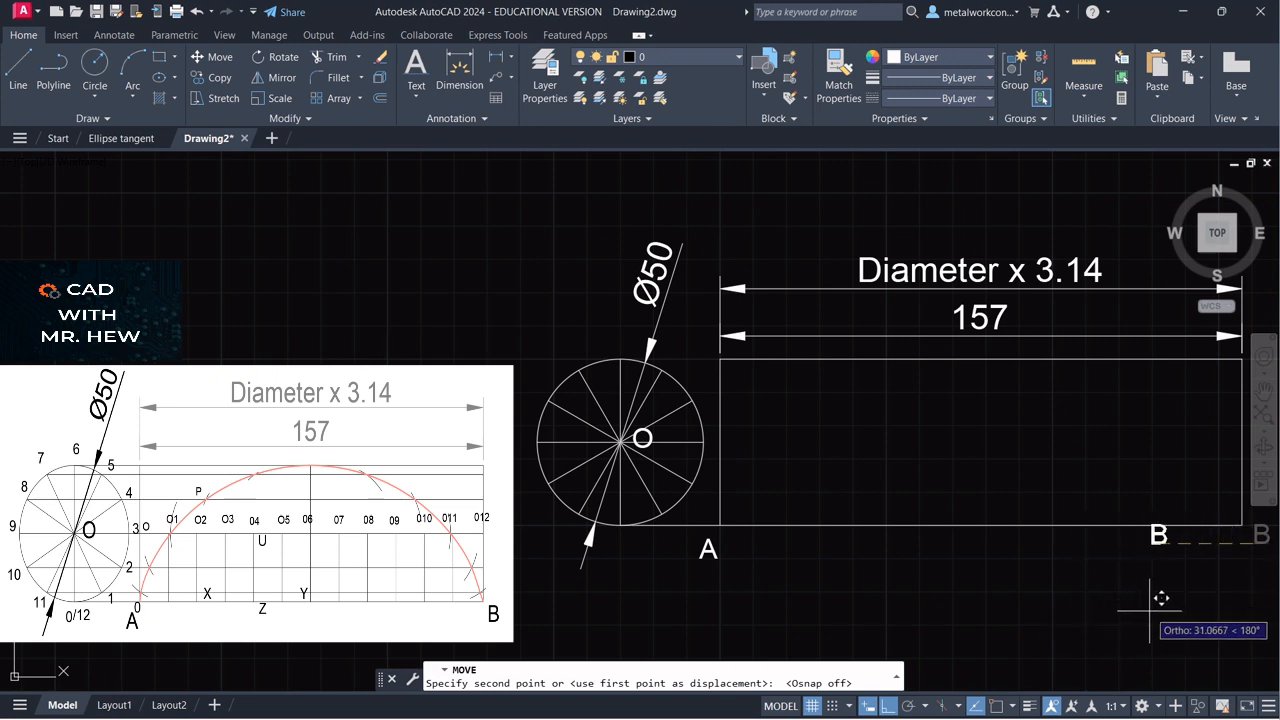
{"action": "left_click", "coordinate": [888, 706]}
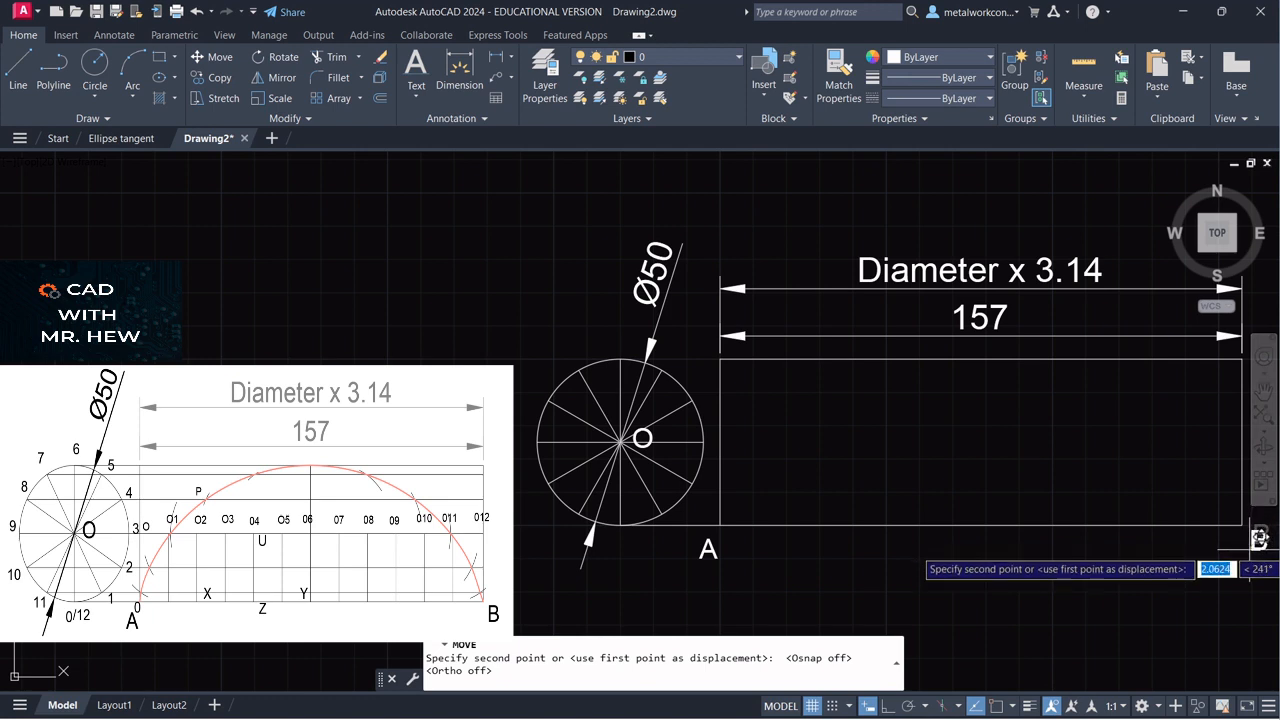
{"action": "key", "text": "Escape"}
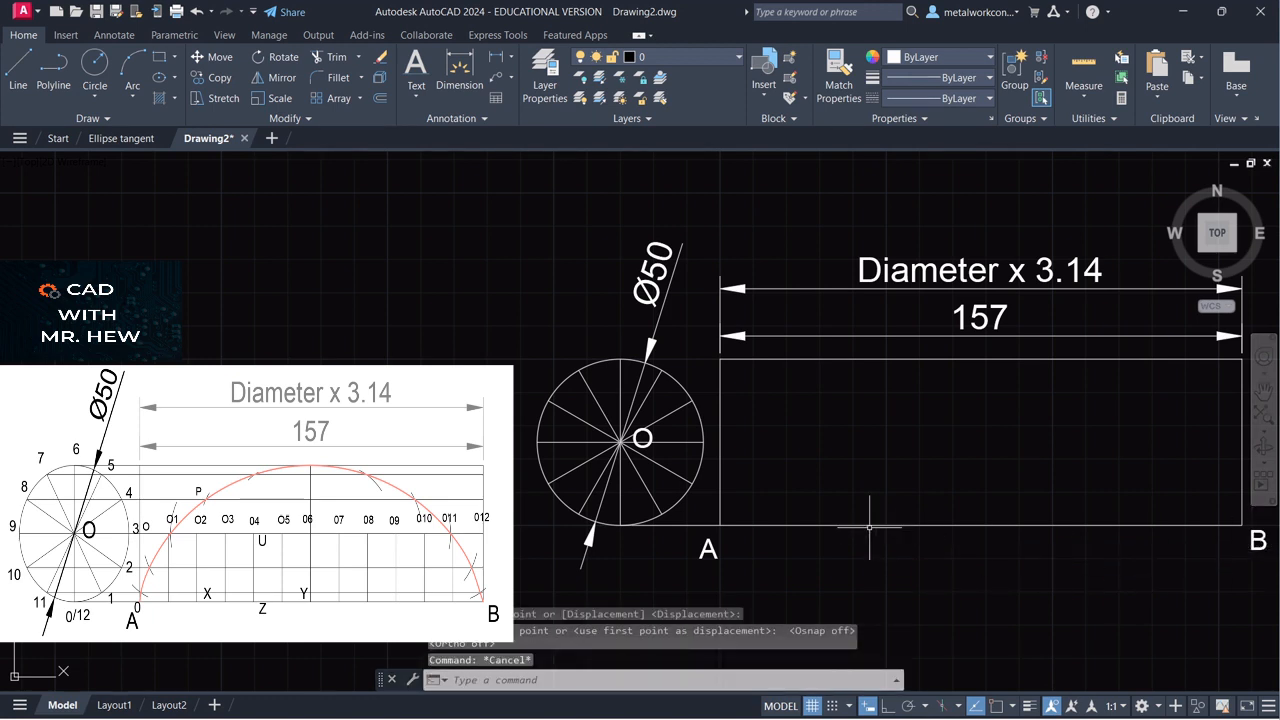